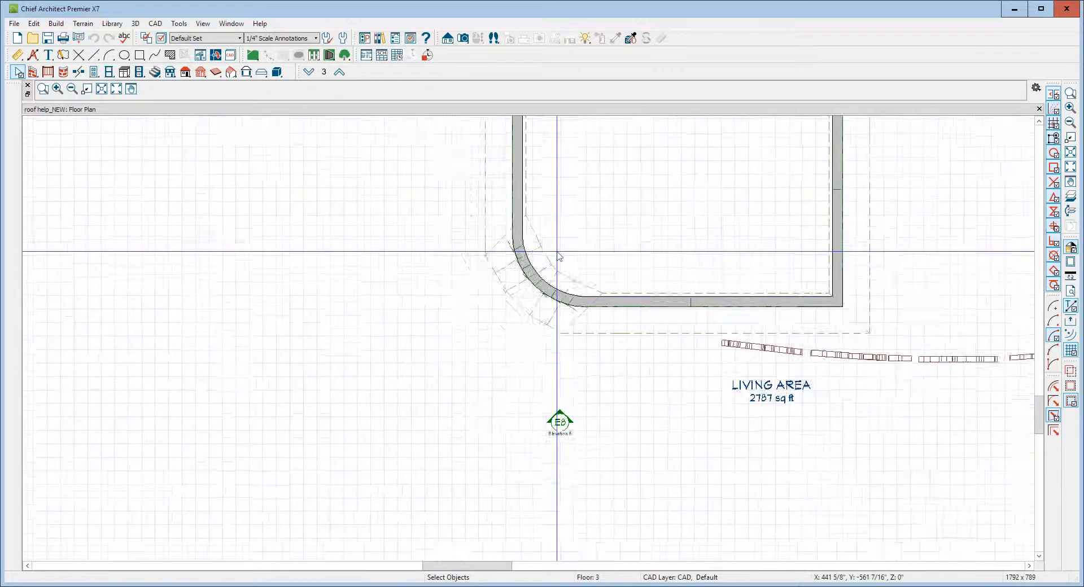
# - Examine the walls and roof plane baselines of the floor 3 wing with the curved corner
pyautogui.scroll(3, 814, 220)
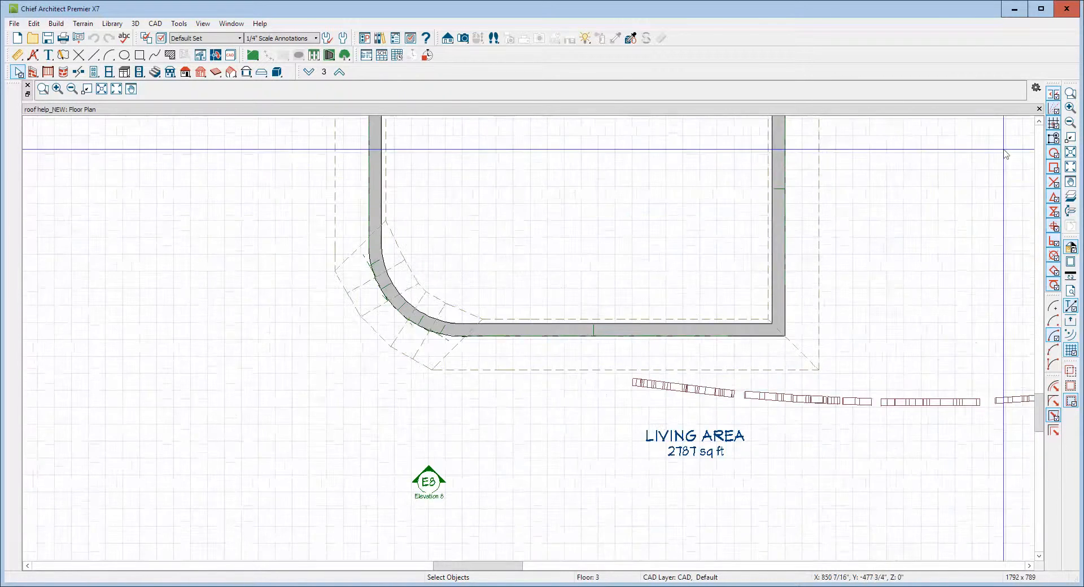
pyautogui.click(1037, 121)
pyautogui.scroll(-2, 967, 159)
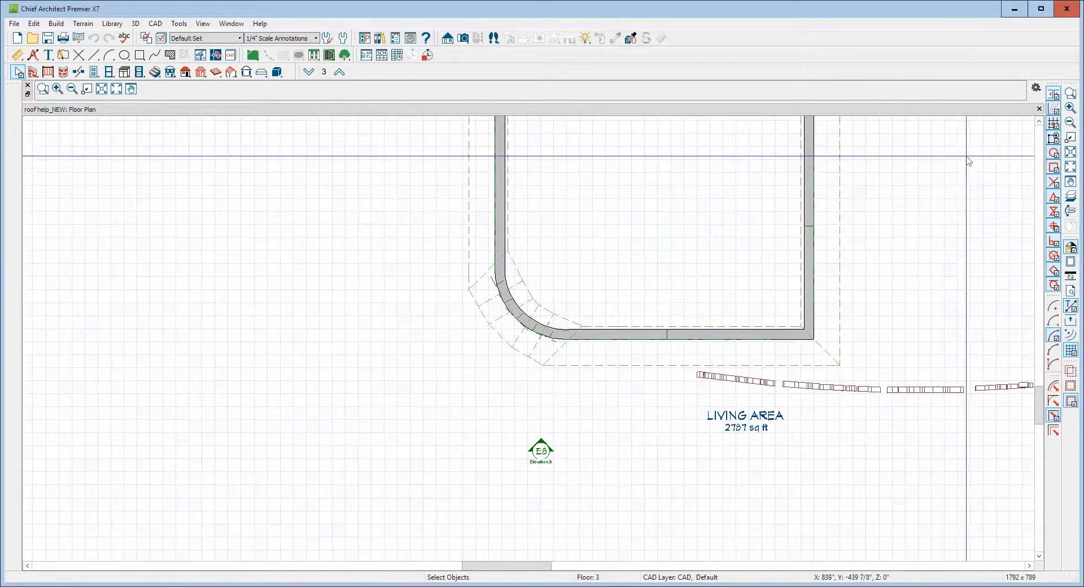
pyautogui.click(1039, 121)
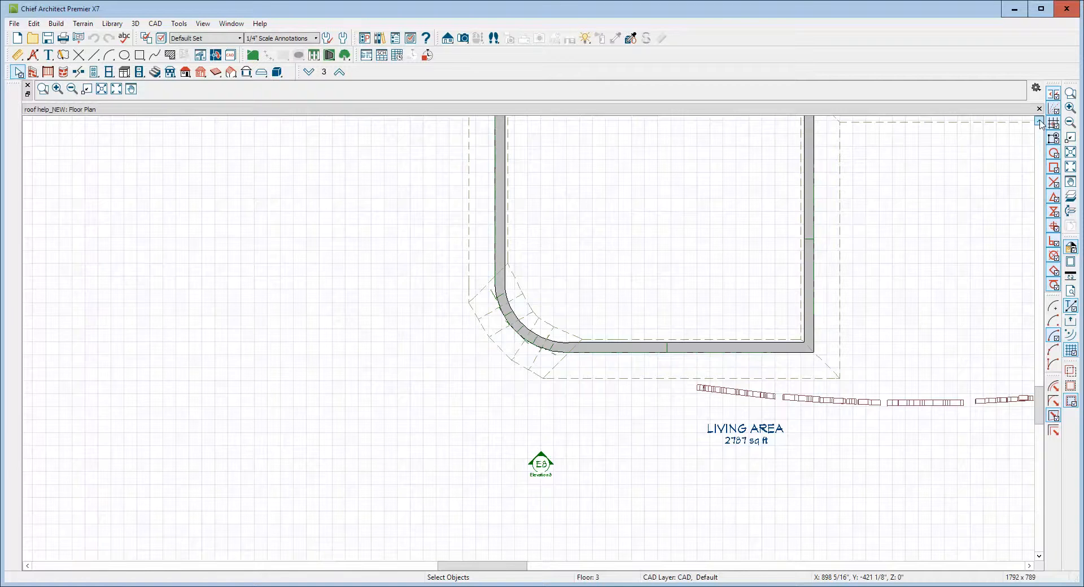
pyautogui.scroll(-1, 982, 145)
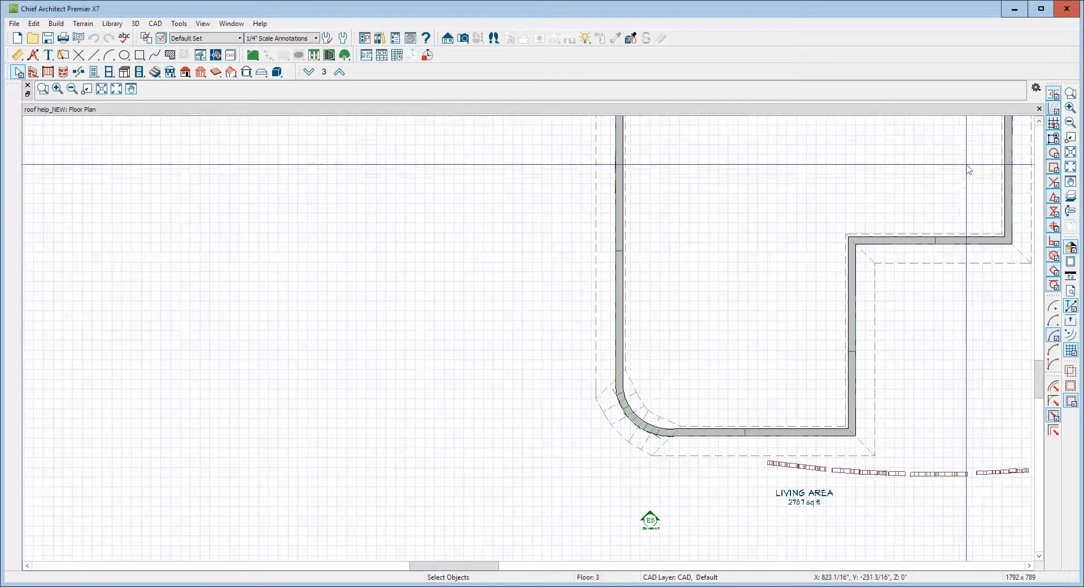
pyautogui.click(851, 379)
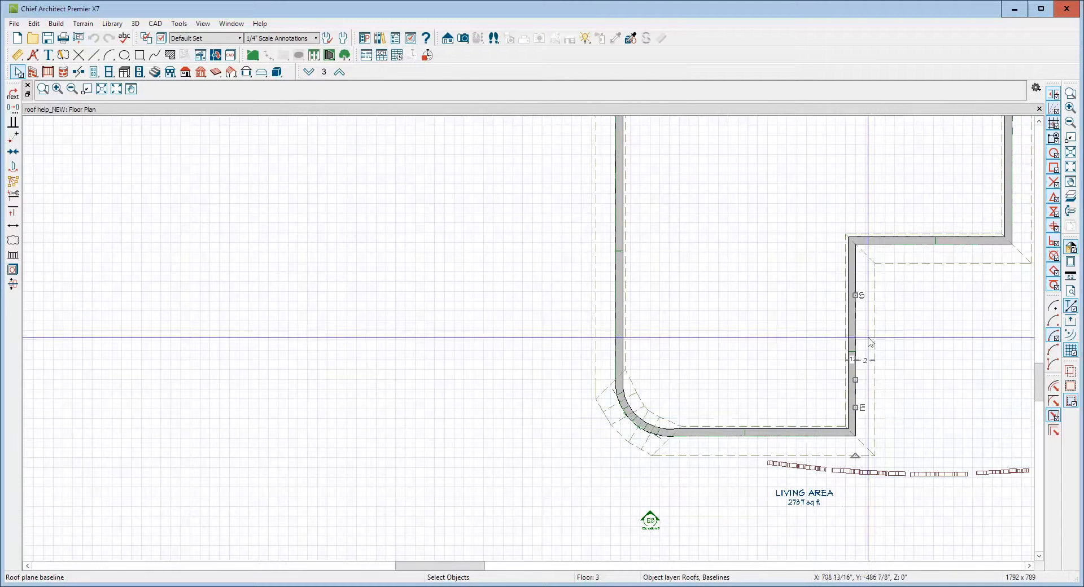
pyautogui.click(815, 434)
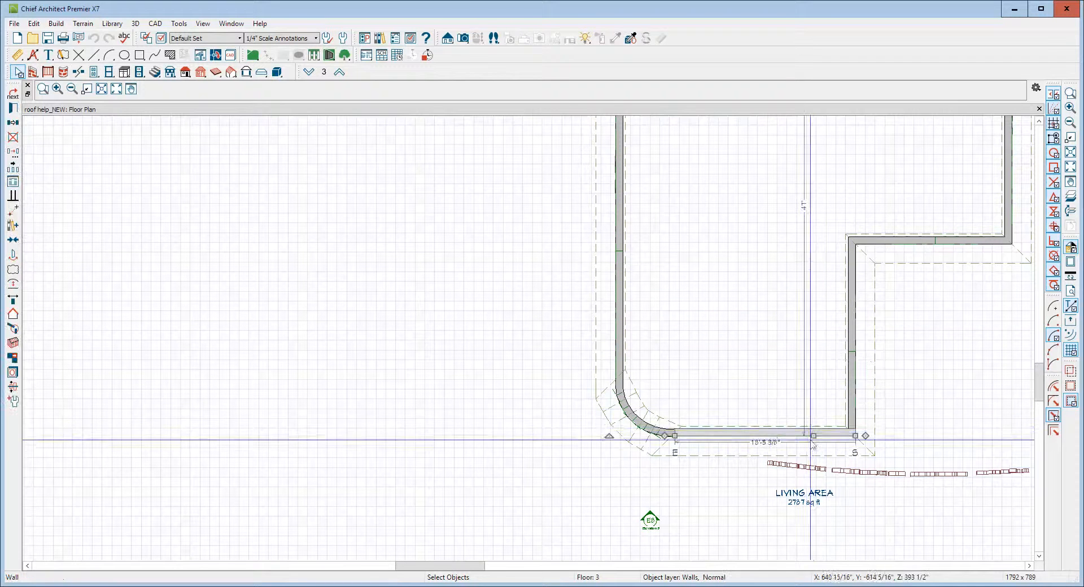
pyautogui.click(629, 296)
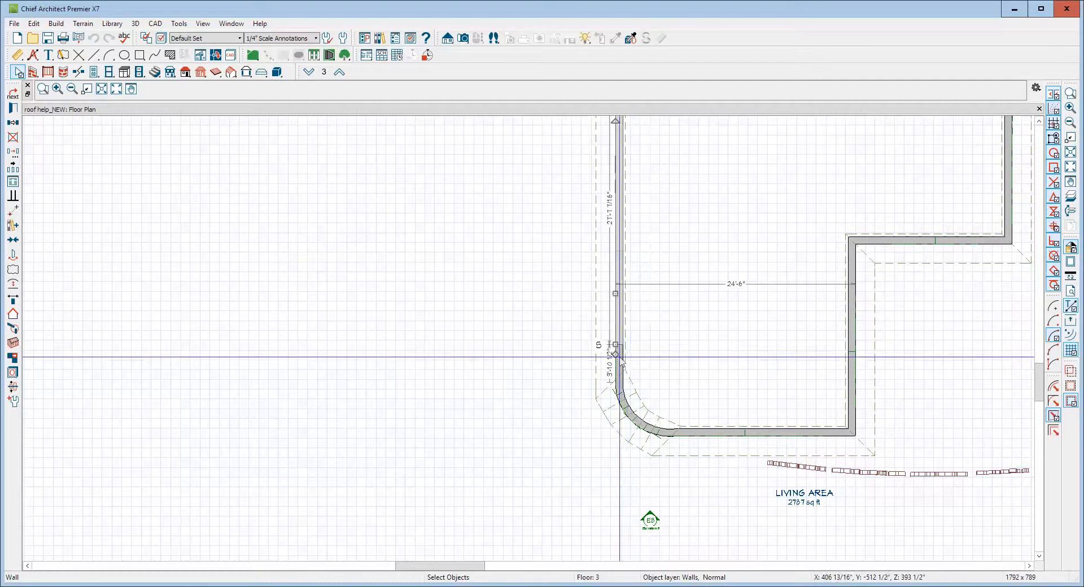
pyautogui.keyDown('shift'); pyautogui.click(633, 374); pyautogui.keyUp('shift')
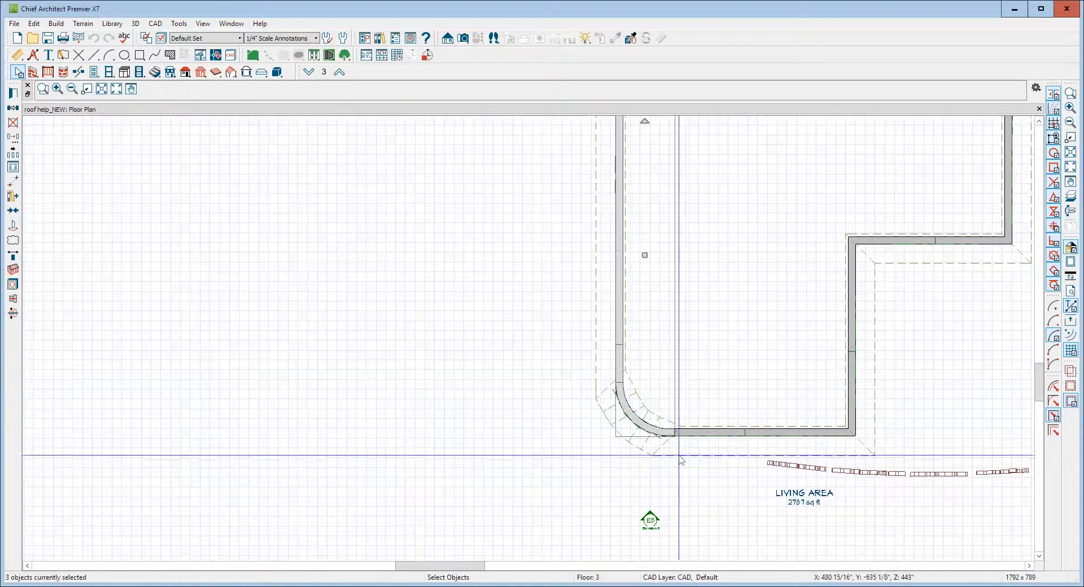
pyautogui.keyDown('shift'); pyautogui.click(734, 436); pyautogui.keyUp('shift')
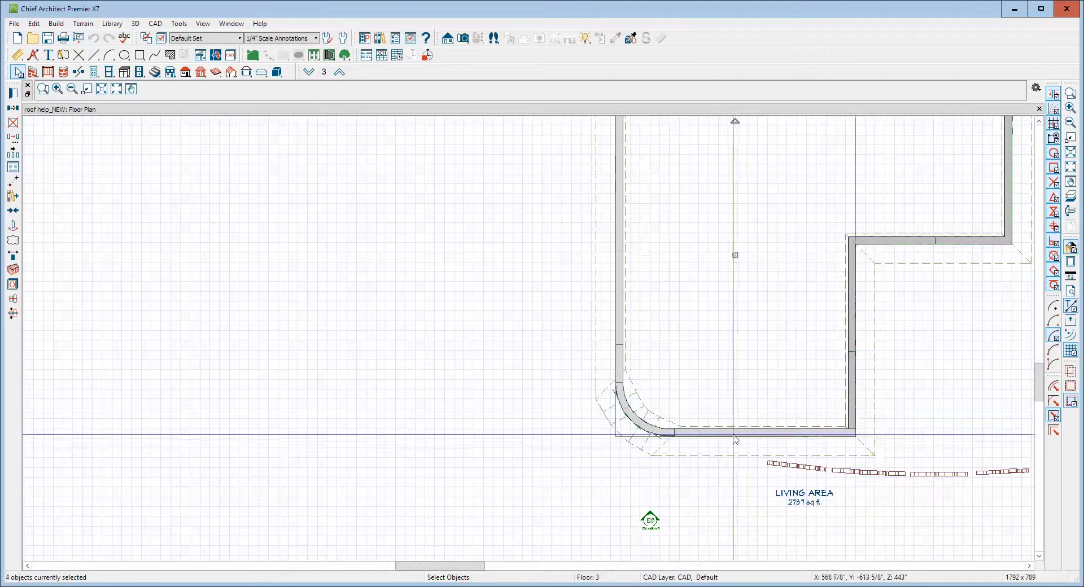
pyautogui.keyDown('shift'); pyautogui.click(856, 379); pyautogui.keyUp('shift')
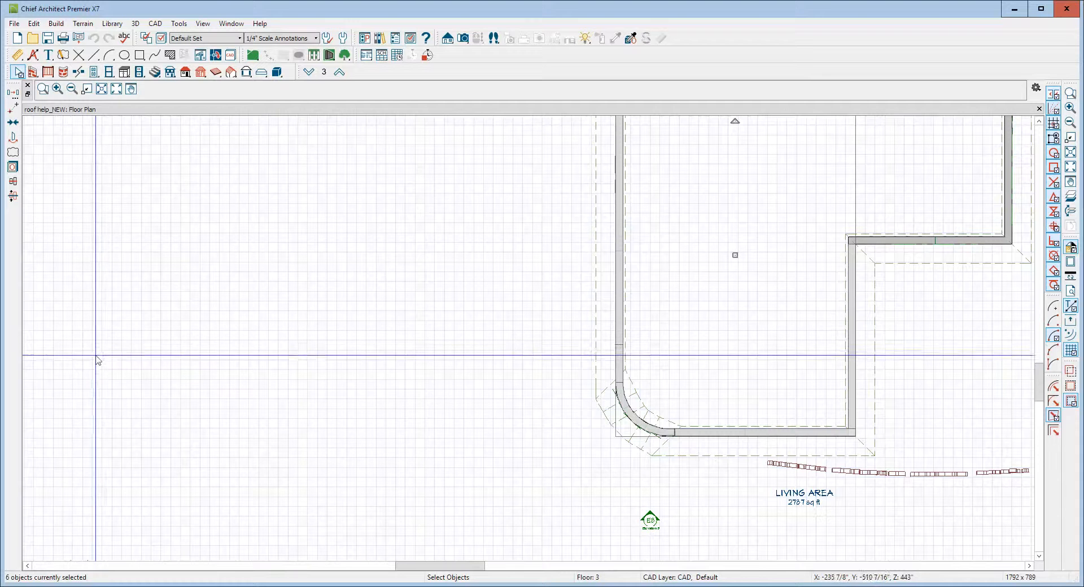
pyautogui.press('Escape')
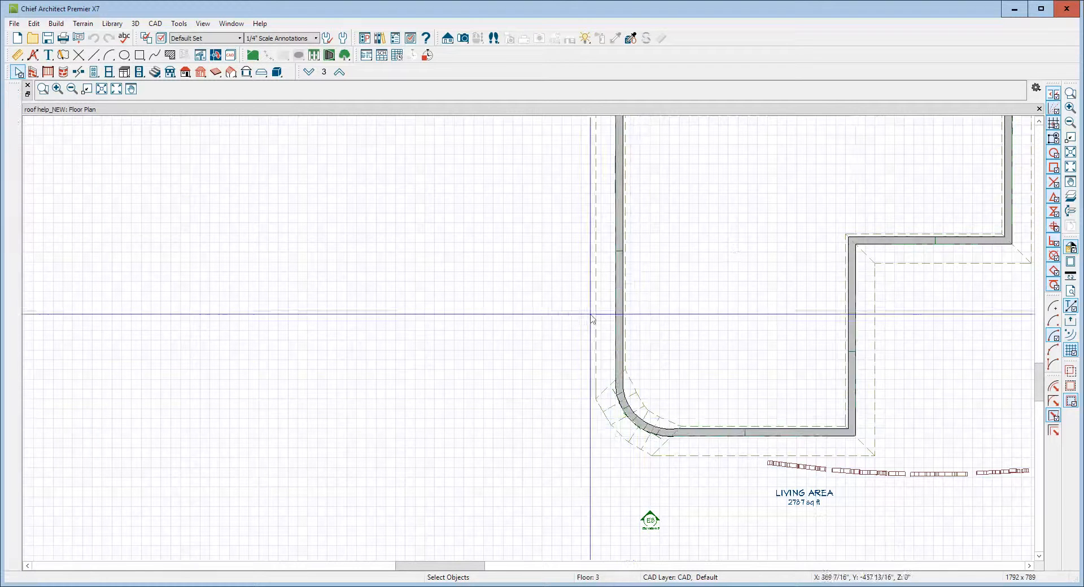
# - Copy the walls and roof planes of the wing around its curved corner and create a new blank plan
pyautogui.moveTo(572, 279); pyautogui.dragTo(892, 459)
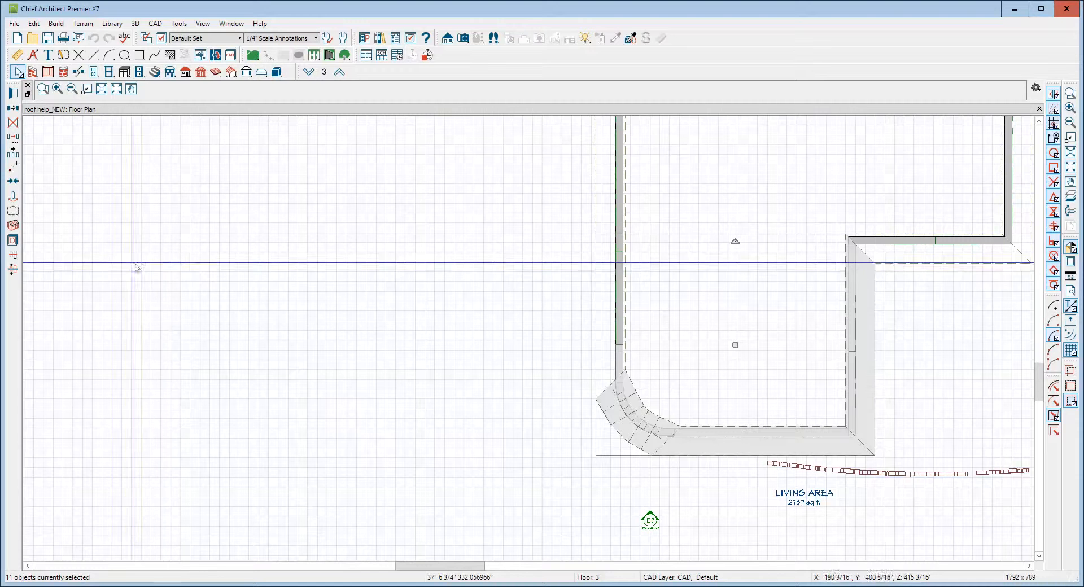
pyautogui.click(14, 109)
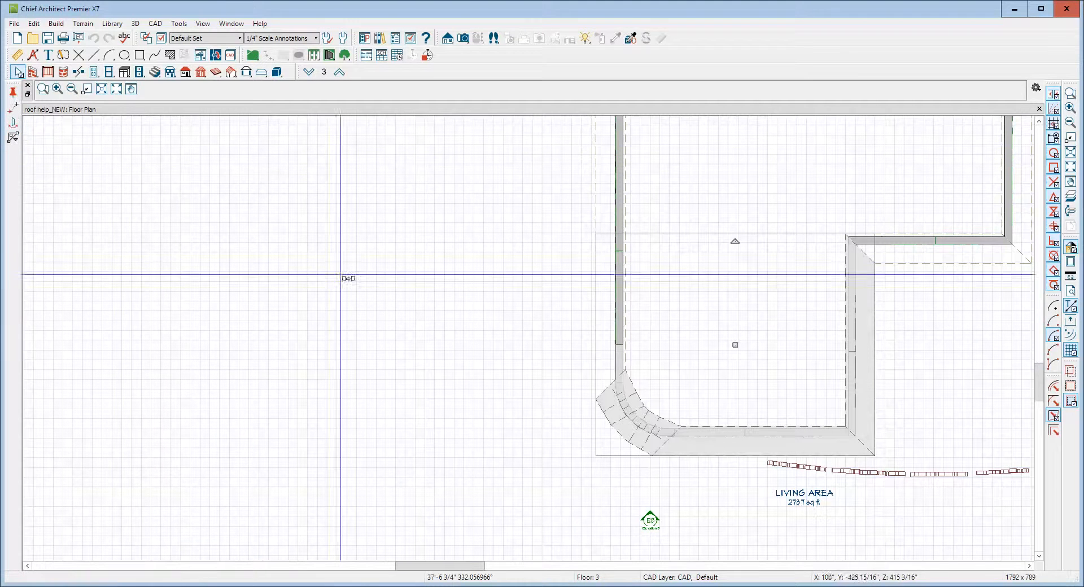
pyautogui.click(14, 22)
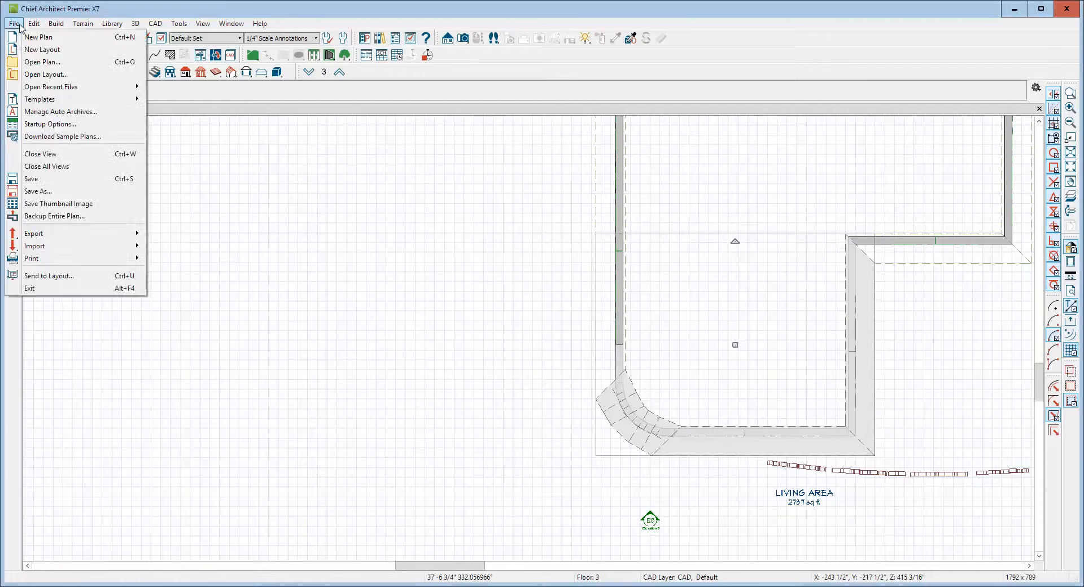
pyautogui.moveTo(34, 23)
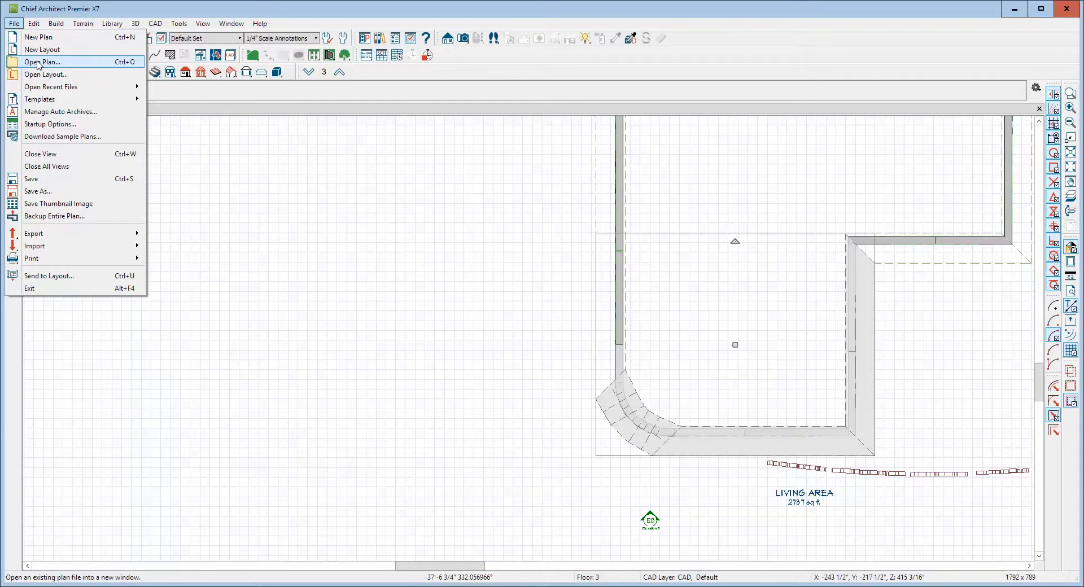
pyautogui.click(39, 36)
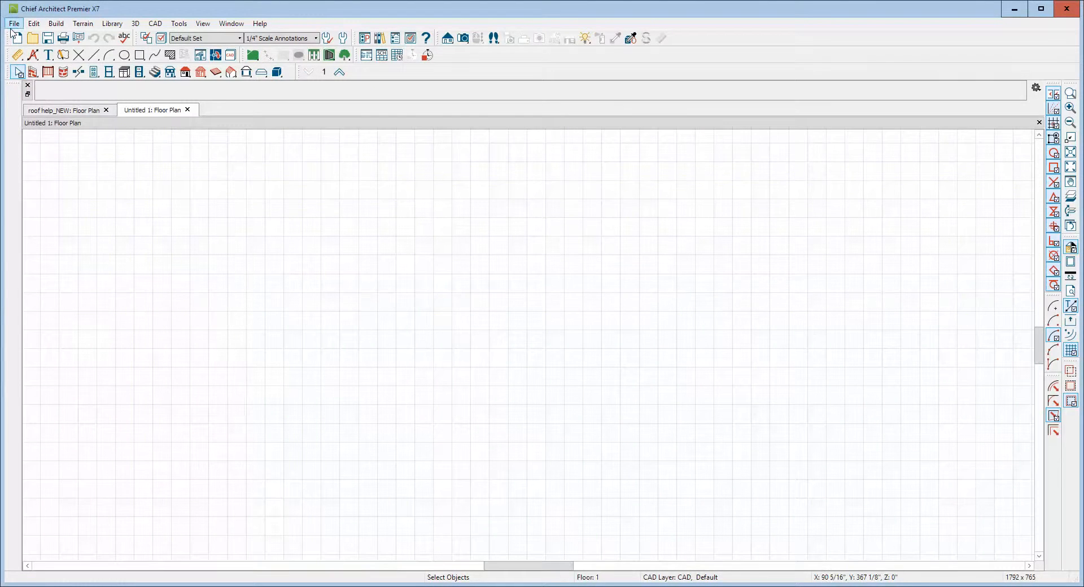
# - Paste the copied walls and roof planes into the new plan, holding their original position
pyautogui.click(34, 26)
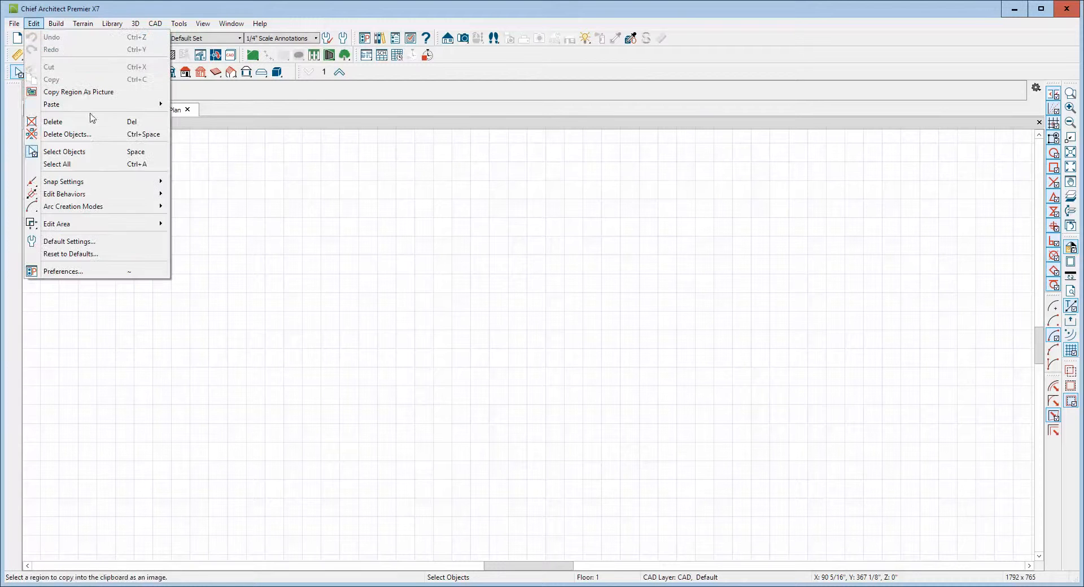
pyautogui.moveTo(86, 105)
pyautogui.click(205, 111)
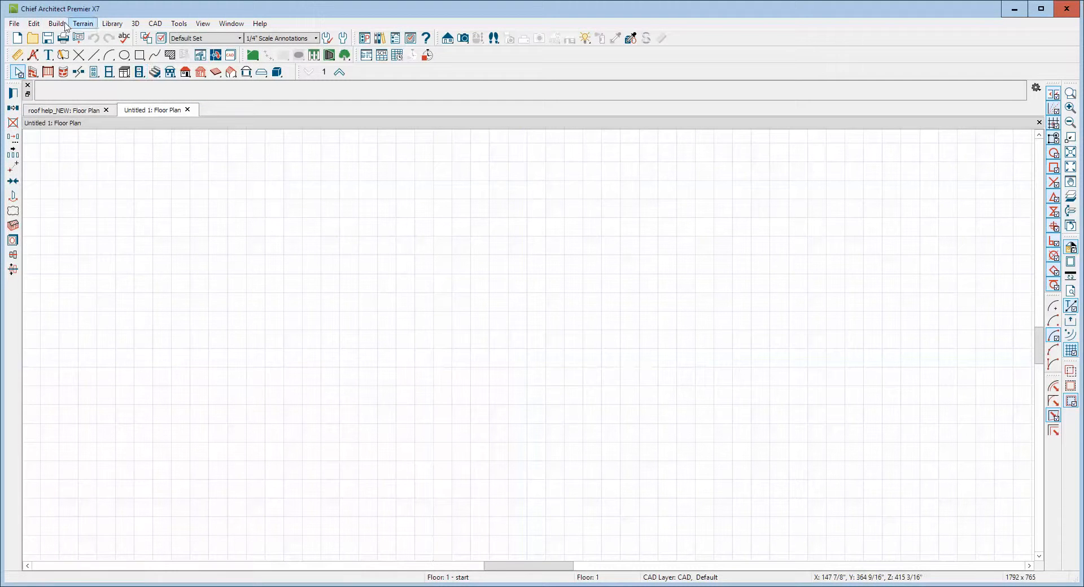
# - Paste the copied walls and roof planes again, placing them near the middle of the visible plan area
pyautogui.click(35, 23)
pyautogui.moveTo(73, 106)
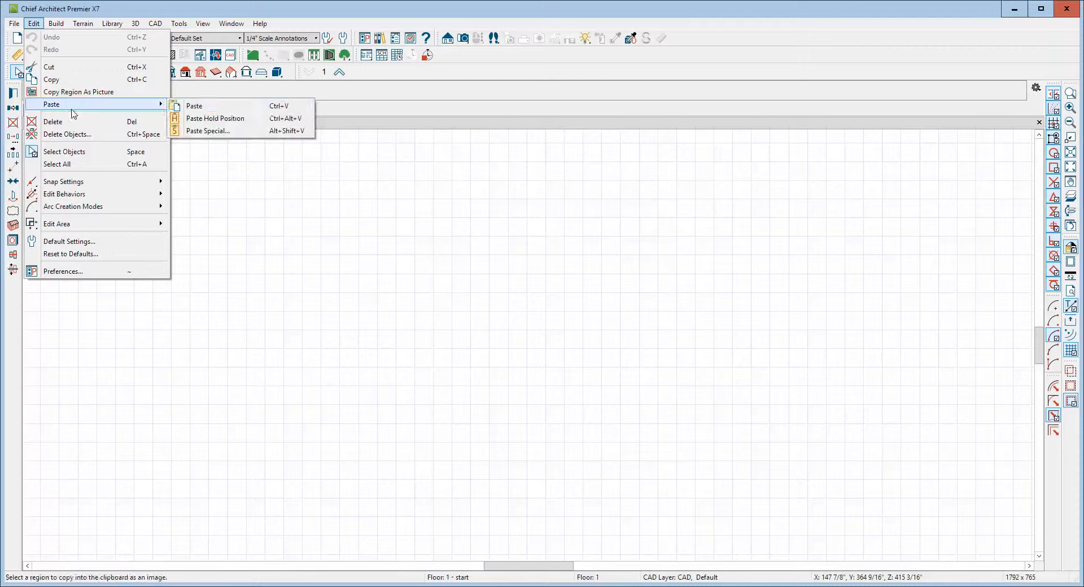
pyautogui.click(195, 104)
pyautogui.click(447, 346)
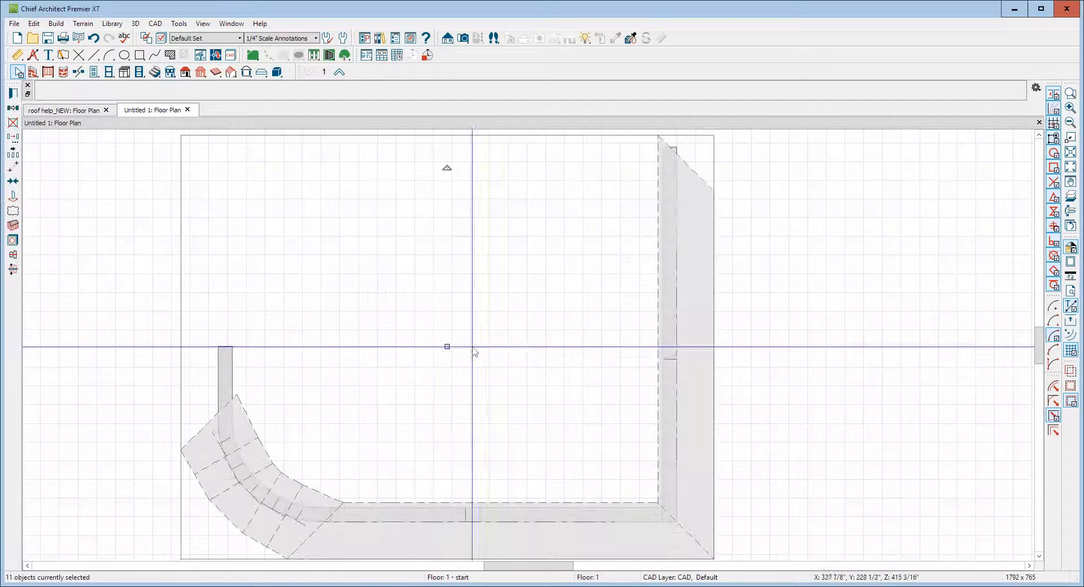
pyautogui.click(514, 287)
# - Extend the short wall above the curved corner and close the room with a wall across to the opposite wall's end
pyautogui.scroll(-4, 514, 288)
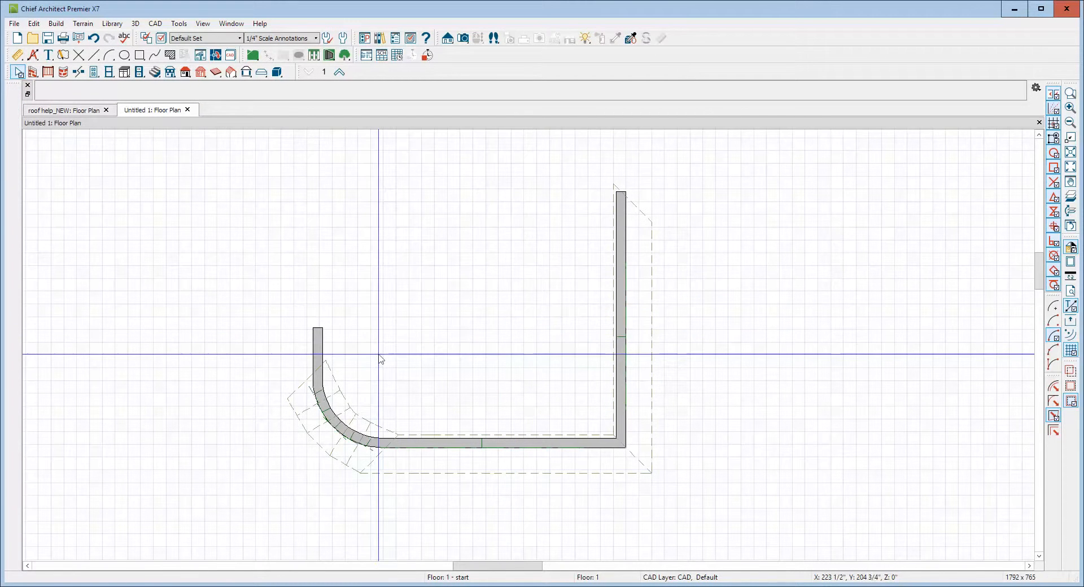
pyautogui.click(316, 332)
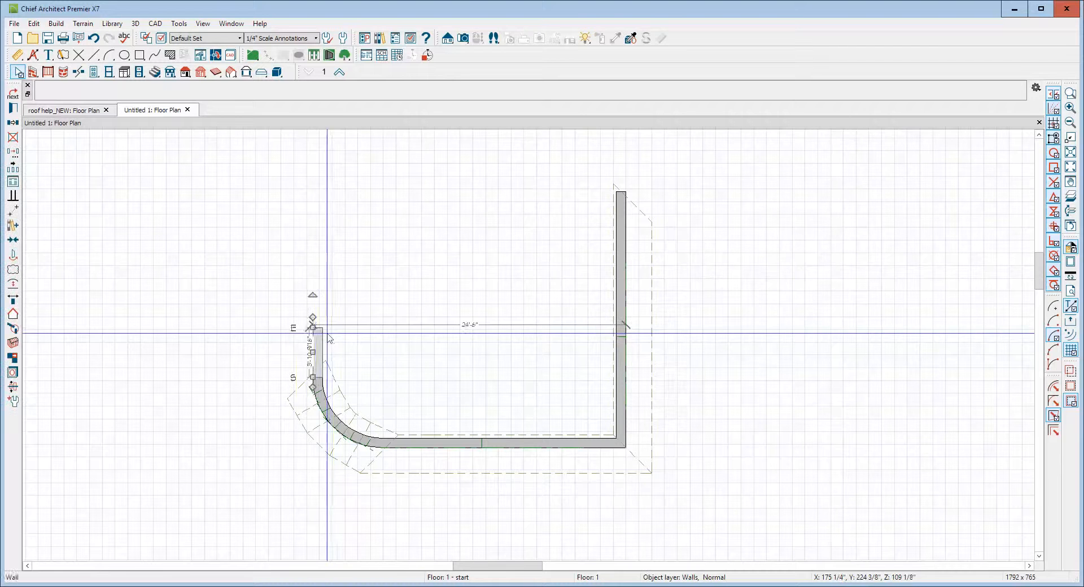
pyautogui.moveTo(314, 330); pyautogui.dragTo(621, 196)
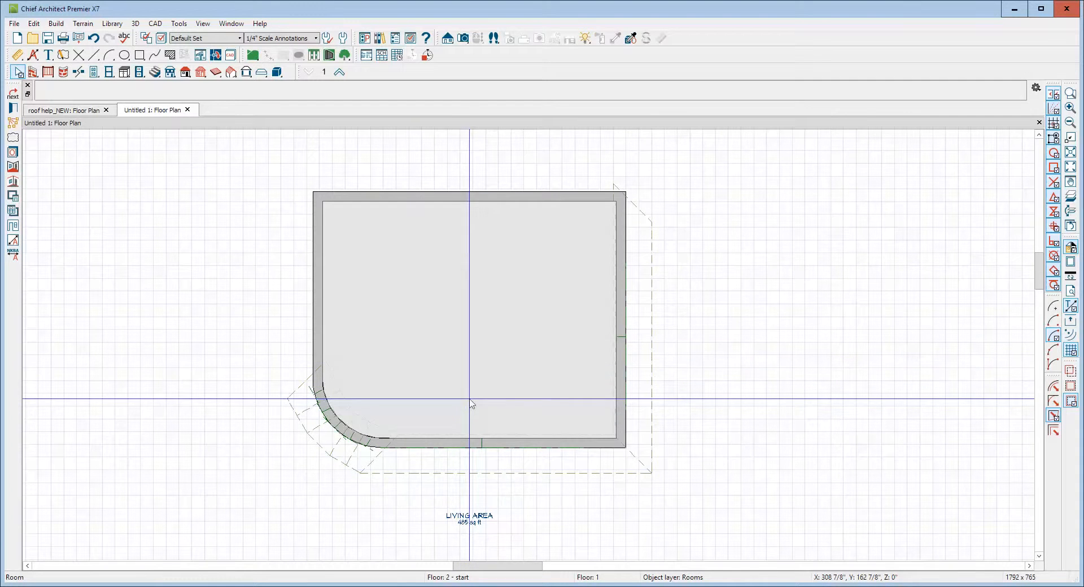
# - Build automatic roof planes over the room with the existing roof settings, allowing the manually created roof surfaces to be deleted
pyautogui.scroll(-1, 419, 296)
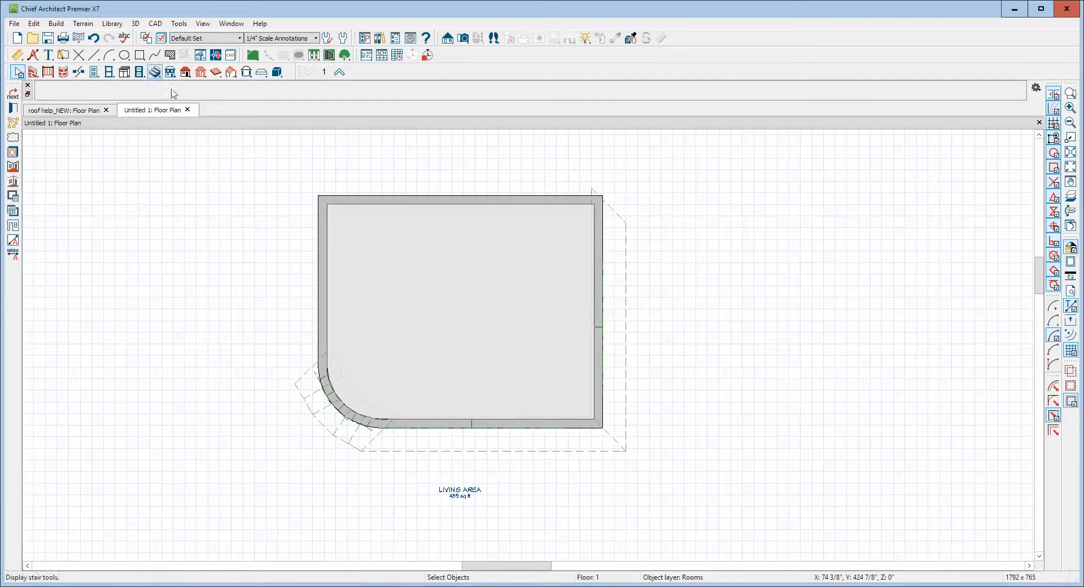
pyautogui.click(187, 73)
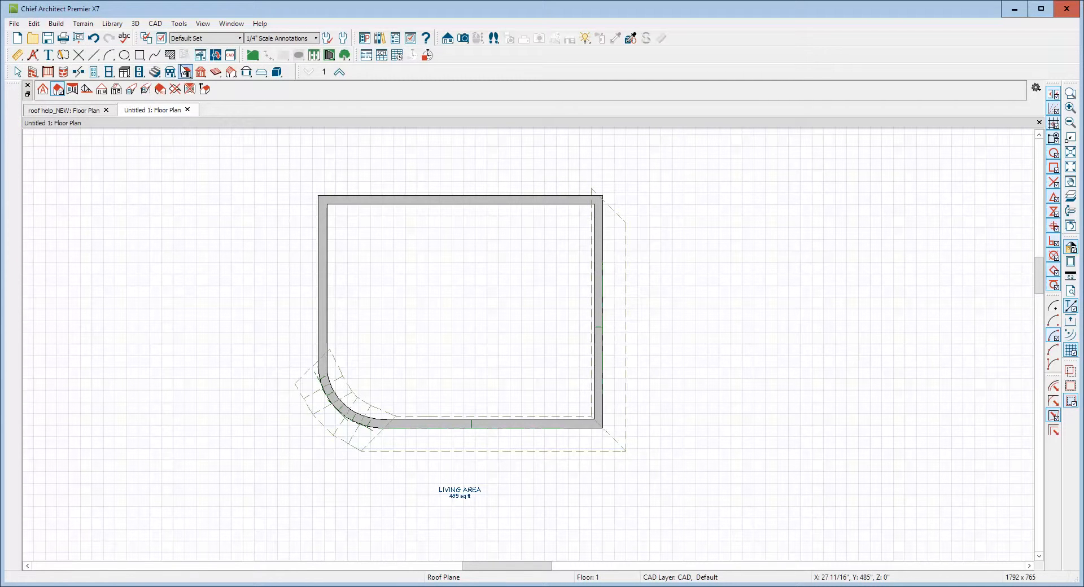
pyautogui.click(42, 90)
pyautogui.moveTo(715, 158); pyautogui.dragTo(771, 106)
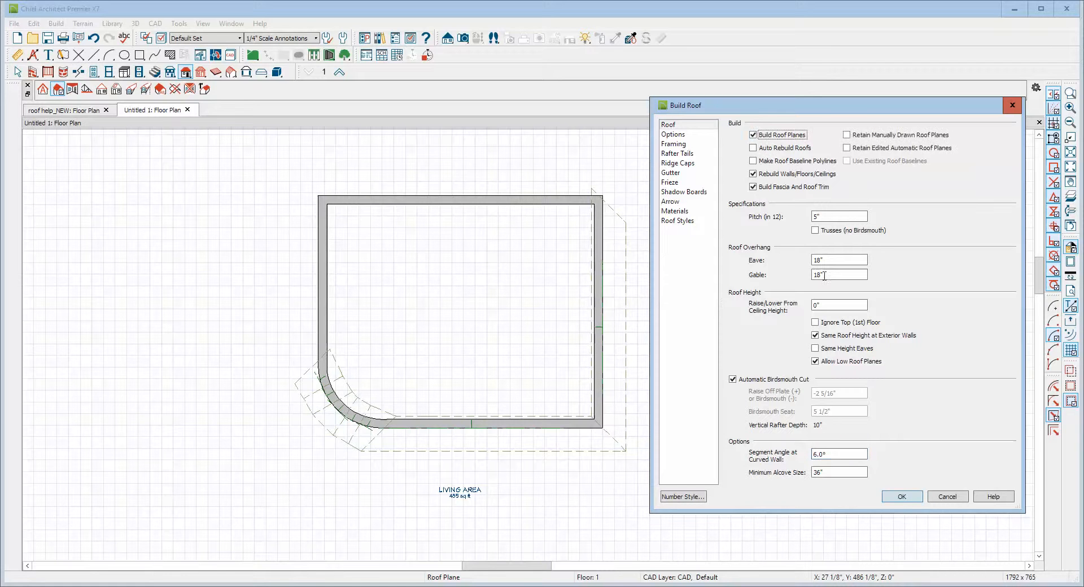
pyautogui.click(902, 497)
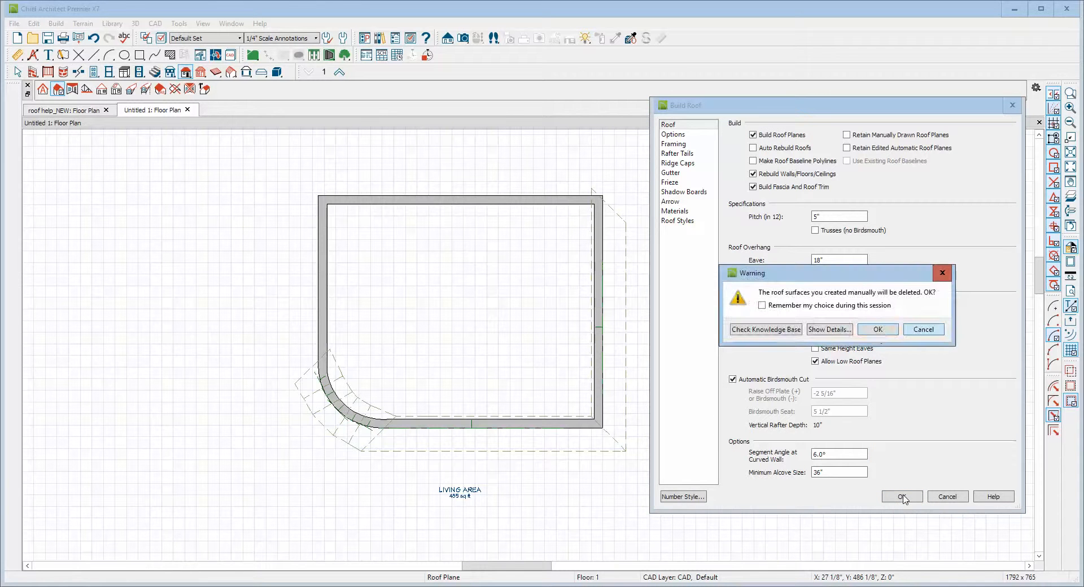
pyautogui.click(878, 330)
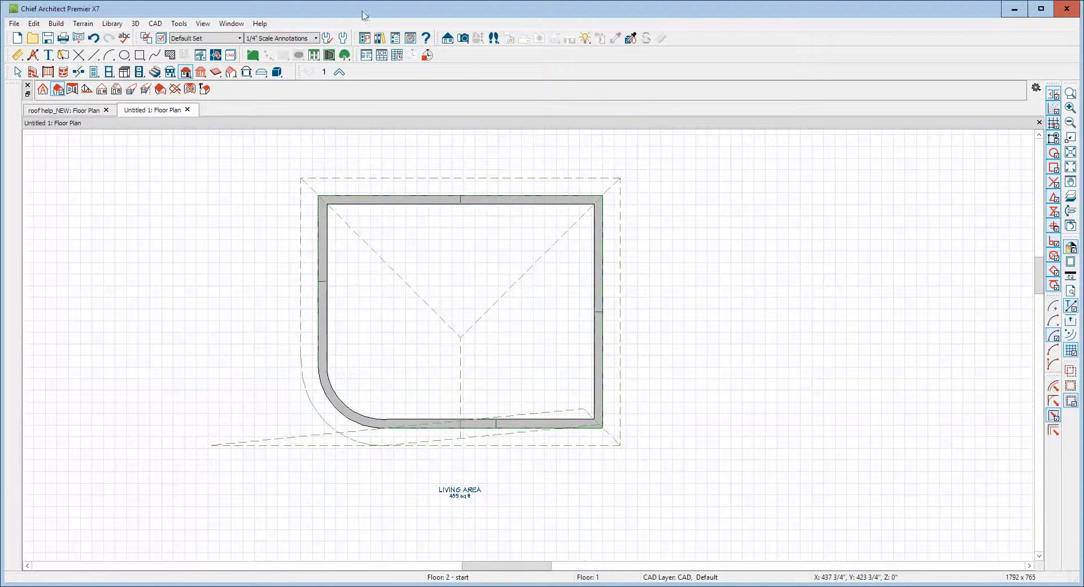
# - Create a perspective full overview of the model and examine the roof around the curved wall
pyautogui.click(465, 38)
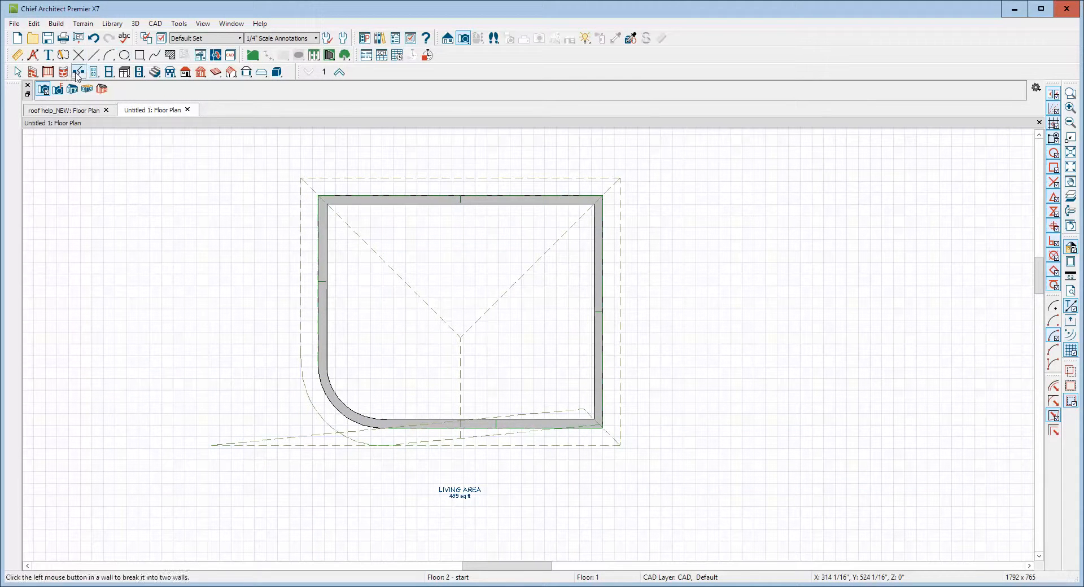
pyautogui.click(73, 92)
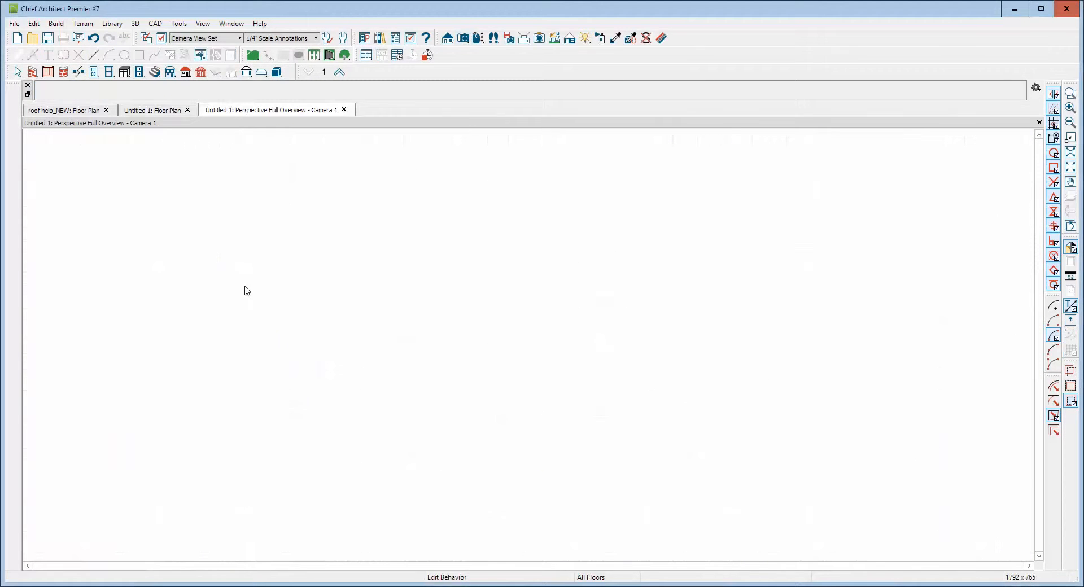
pyautogui.moveTo(426, 441); pyautogui.dragTo(446, 427)
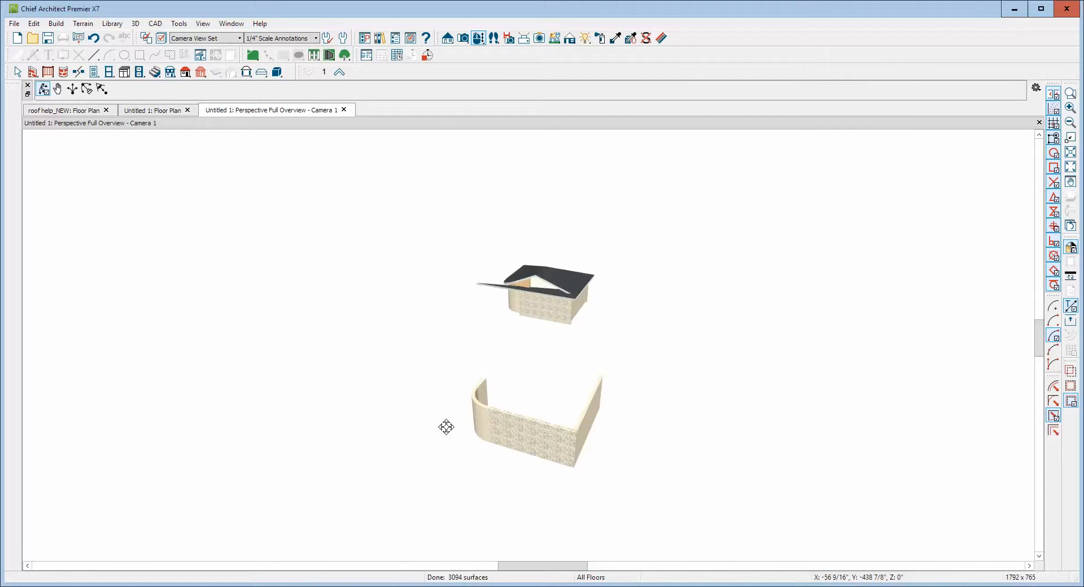
pyautogui.scroll(3, 519, 314)
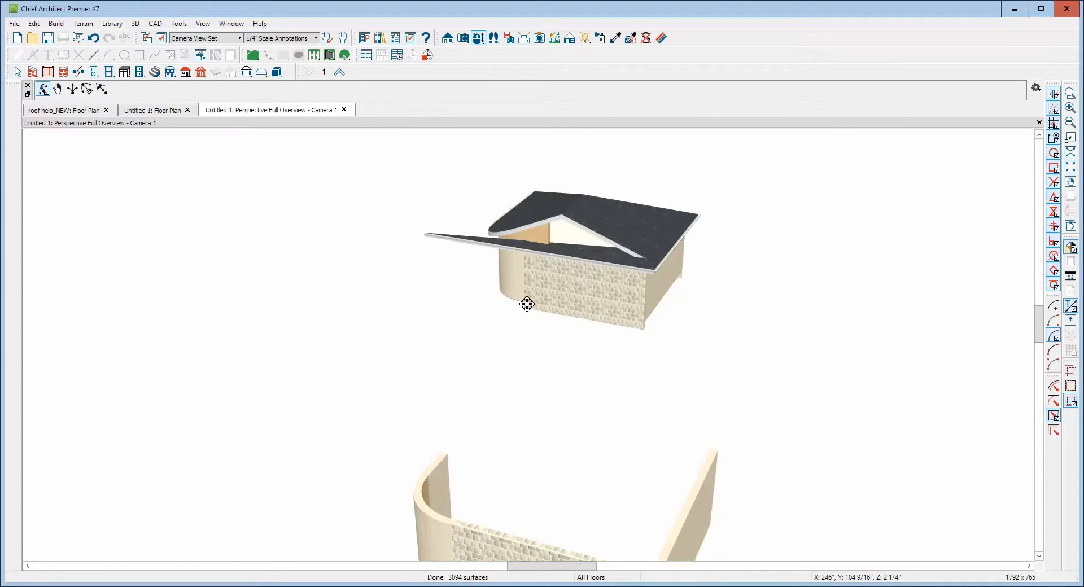
pyautogui.scroll(-2, 578, 367)
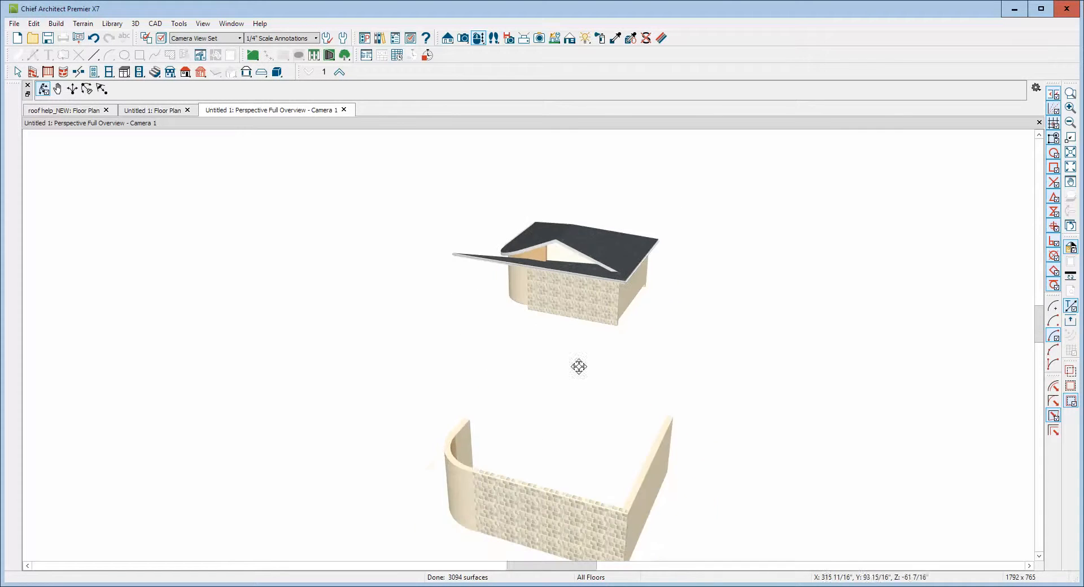
# - Close the 3D overview and bring both pasted wall groups into view in the floor plan, ready for selecting objects
pyautogui.click(1039, 122)
pyautogui.click(1072, 167)
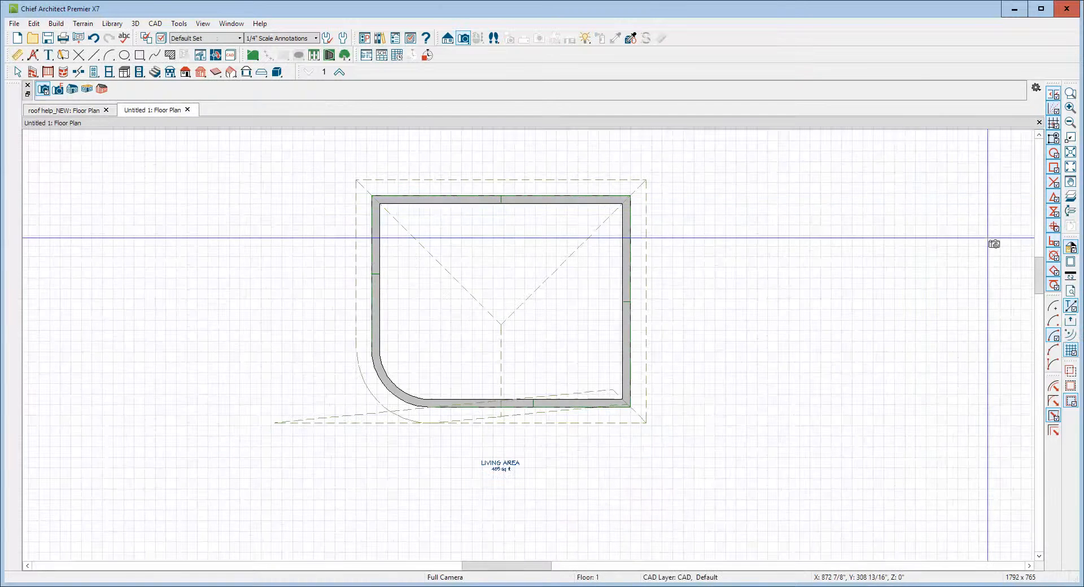
pyautogui.click(1074, 166)
pyautogui.scroll(-3, 655, 305)
pyautogui.press('space')
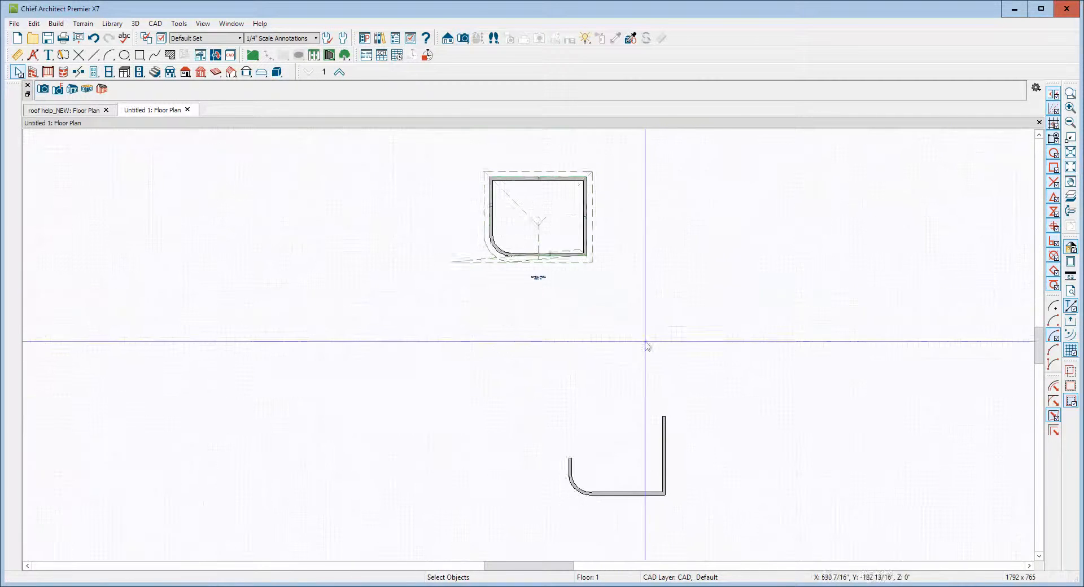
# - Delete the open group of four walls below the closed room
pyautogui.scroll(1, 633, 384)
pyautogui.moveTo(515, 412); pyautogui.dragTo(736, 515)
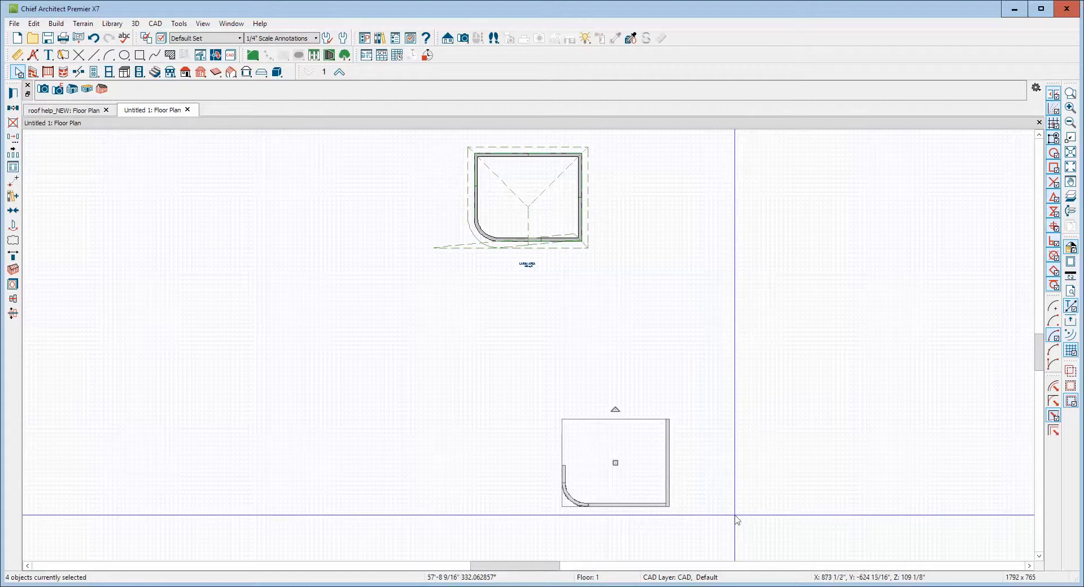
pyautogui.press('Delete')
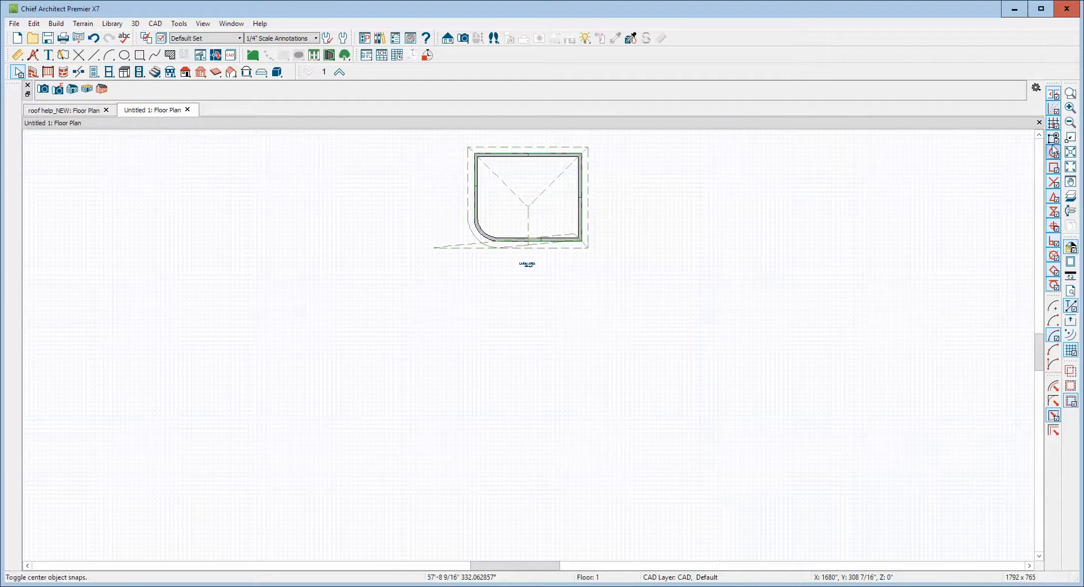
# - Delete the stray triangular roof plane along the room's lower wall and inspect the outline of the roof plane over the curved corner
pyautogui.click(1070, 168)
pyautogui.scroll(-2, 839, 259)
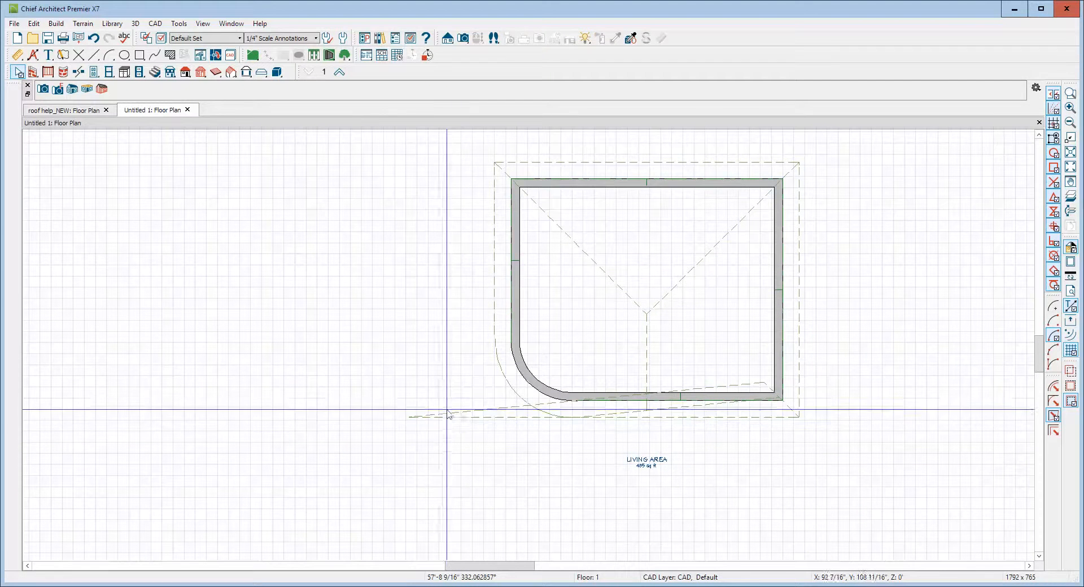
pyautogui.click(480, 410)
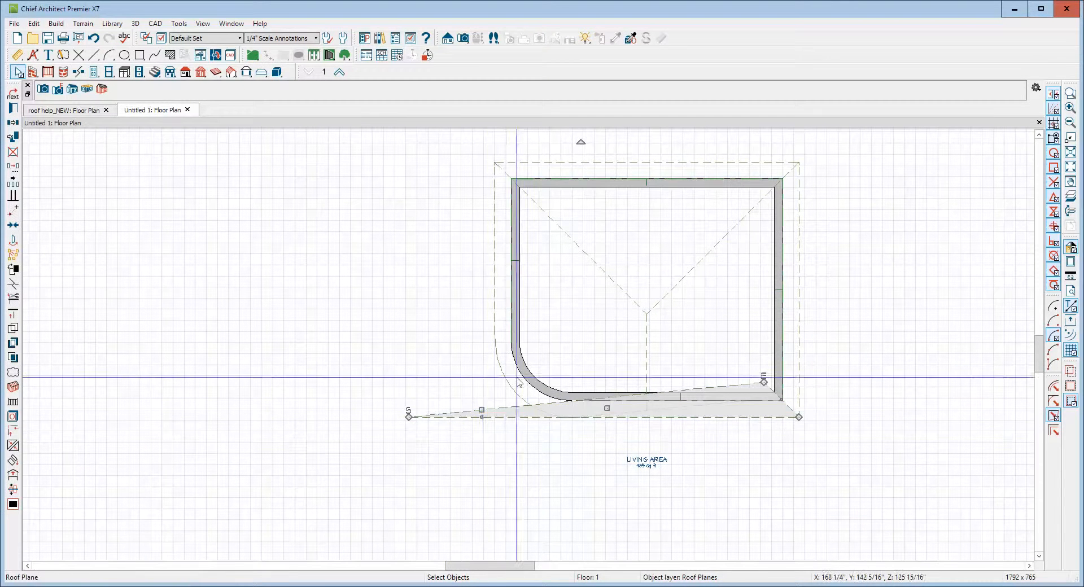
pyautogui.press('Delete')
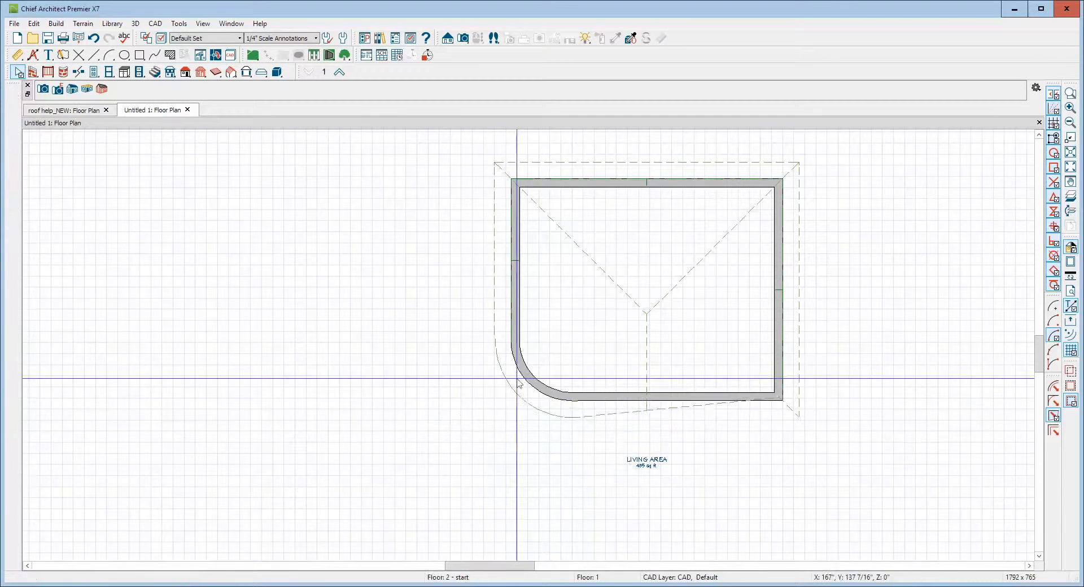
pyautogui.click(553, 416)
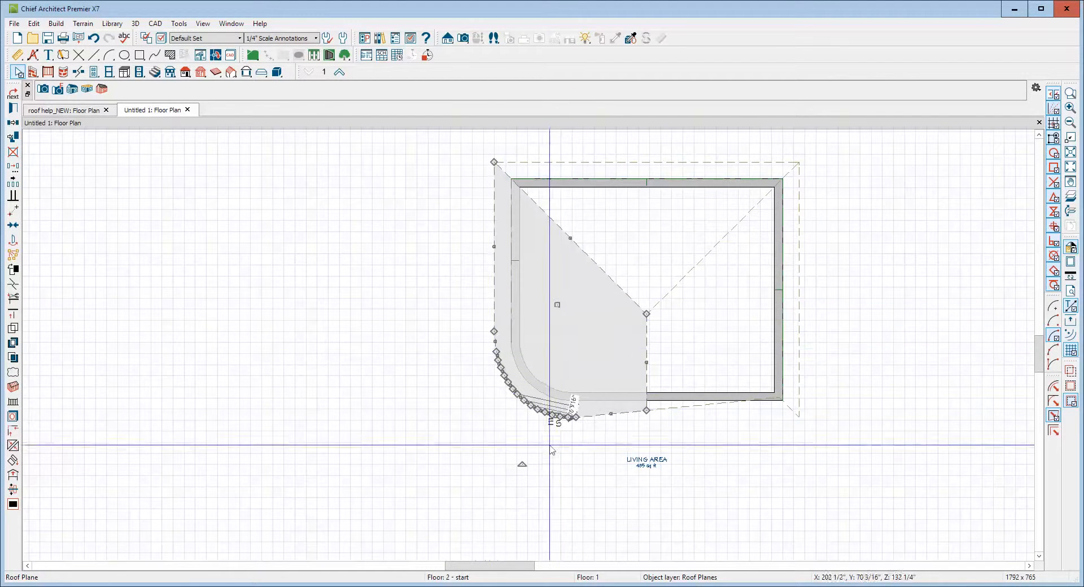
pyautogui.click(548, 444)
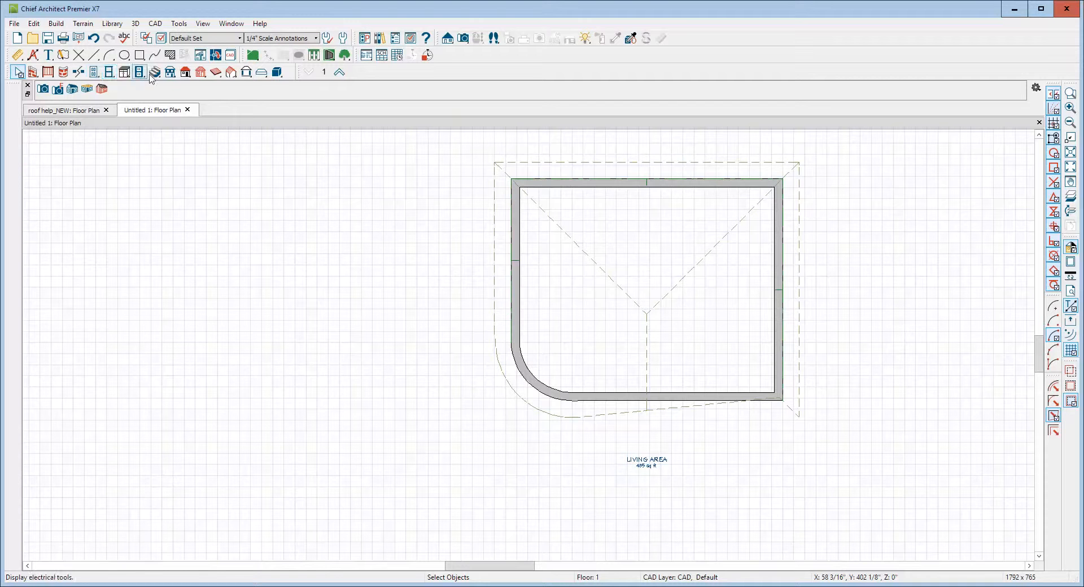
# - Rebuild the roof planes with a segment angle of 22 at the curved wall and delete the stray triangular roof plane
pyautogui.click(186, 73)
pyautogui.click(43, 90)
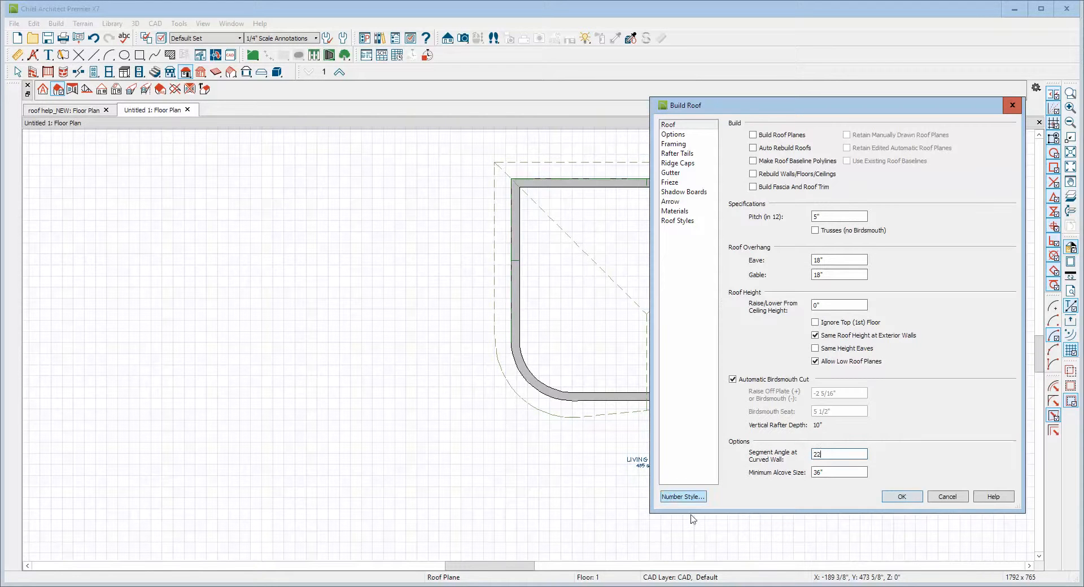
pyautogui.click(914, 496)
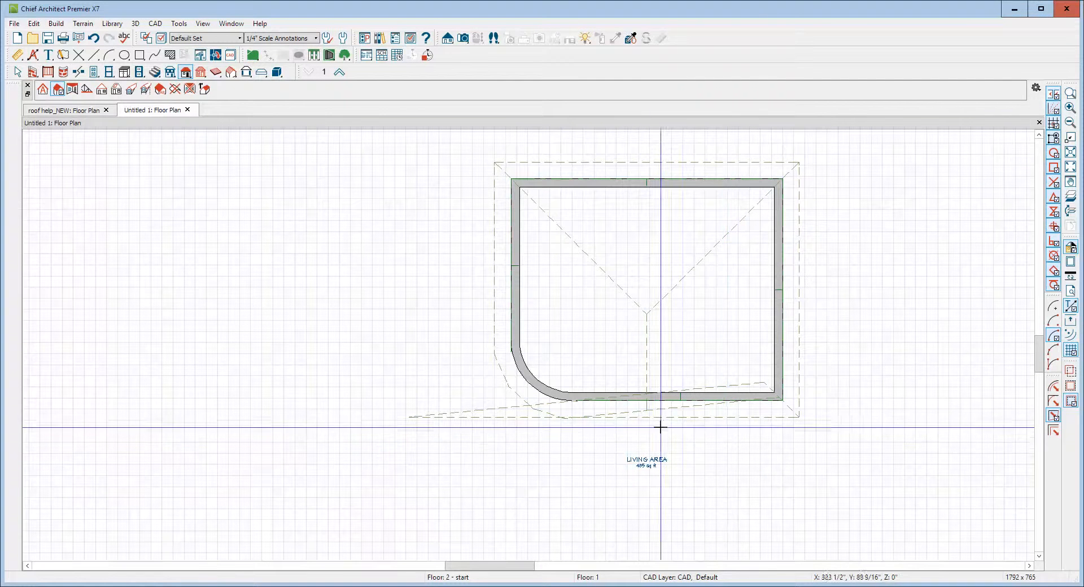
pyautogui.click(474, 416)
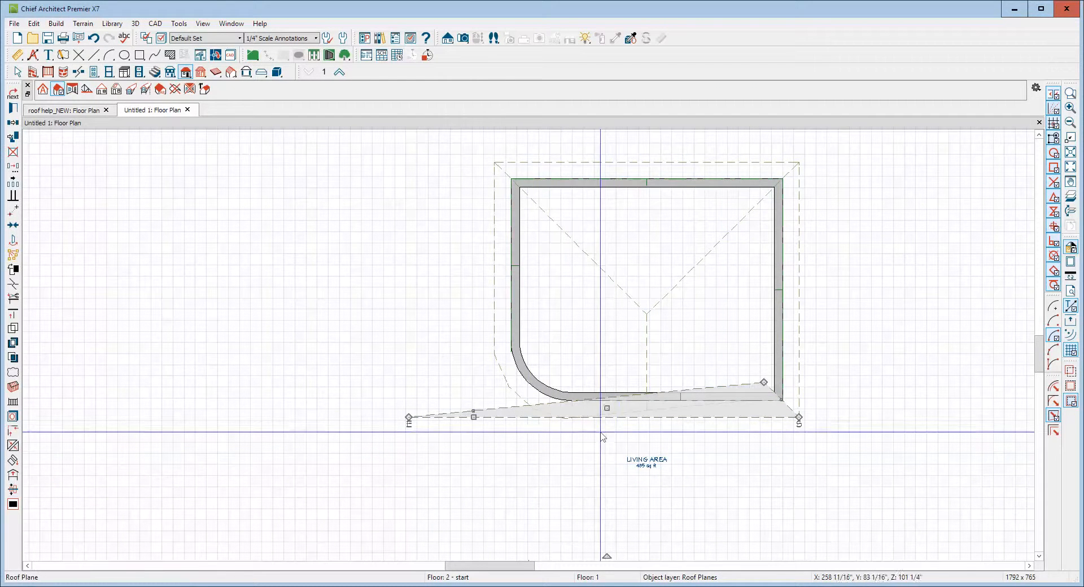
pyautogui.press('Delete')
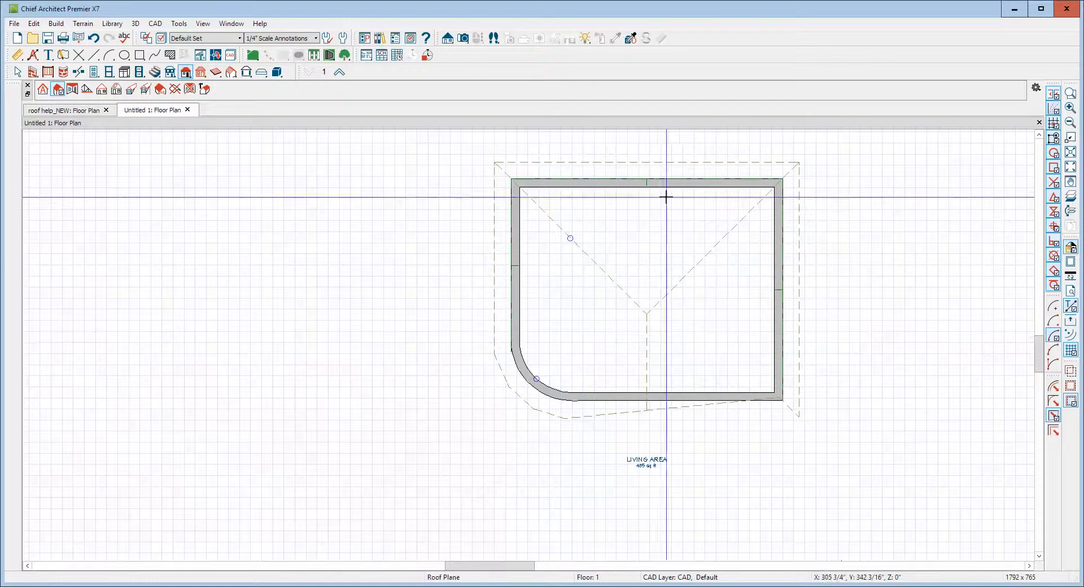
# - Close the Untitled 1 plan without saving and return to the roof help_NEW plan
pyautogui.click(1038, 123)
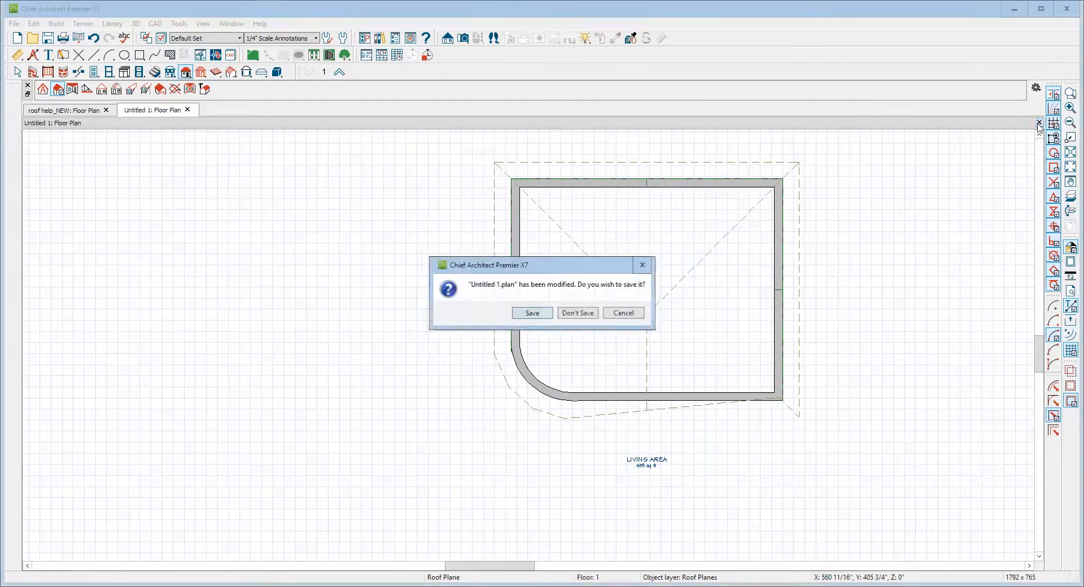
pyautogui.click(576, 313)
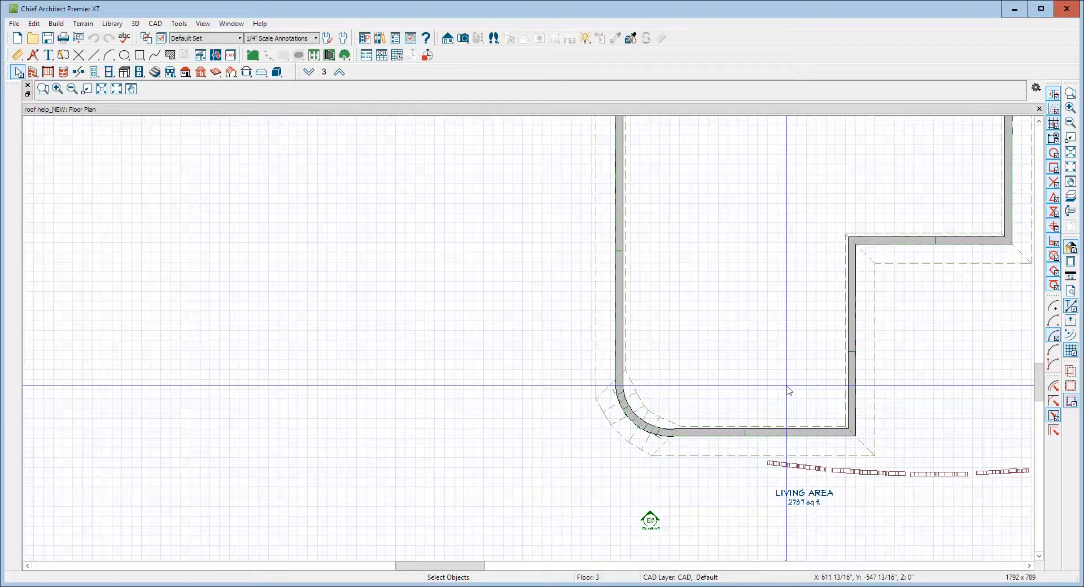
# - Rotate the roof plane at the curve's lower end to follow the wall, and move its baseline onto the wall's outer face
pyautogui.scroll(3, 665, 482)
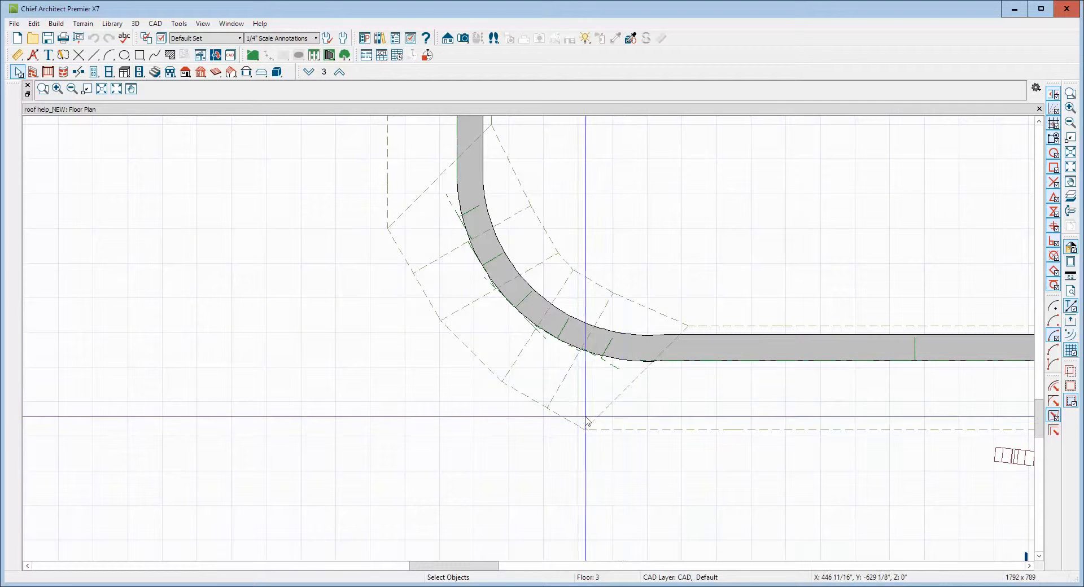
pyautogui.scroll(4, 586, 421)
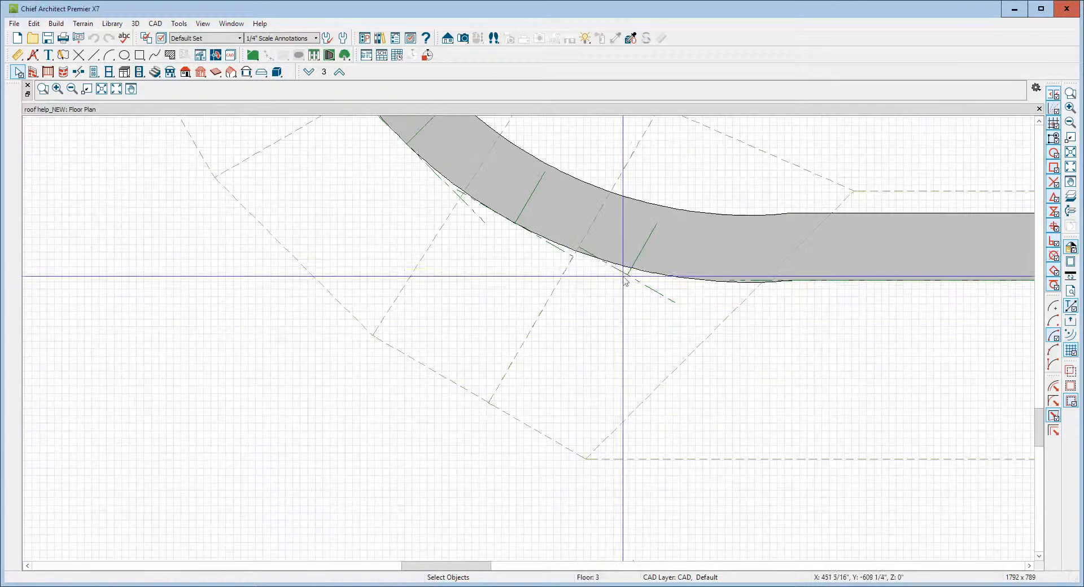
pyautogui.click(535, 430)
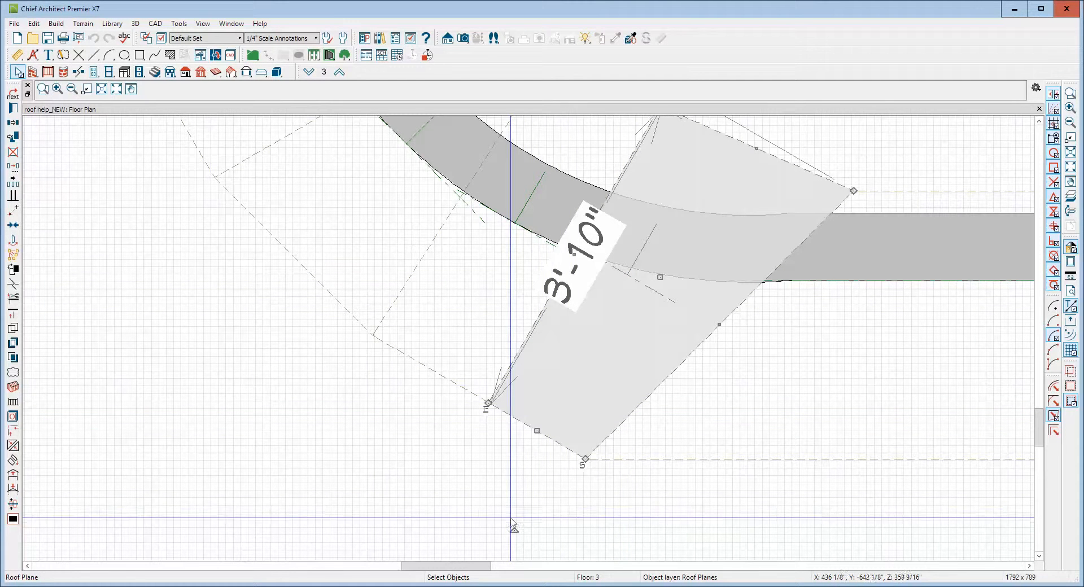
pyautogui.moveTo(513, 533); pyautogui.dragTo(581, 552)
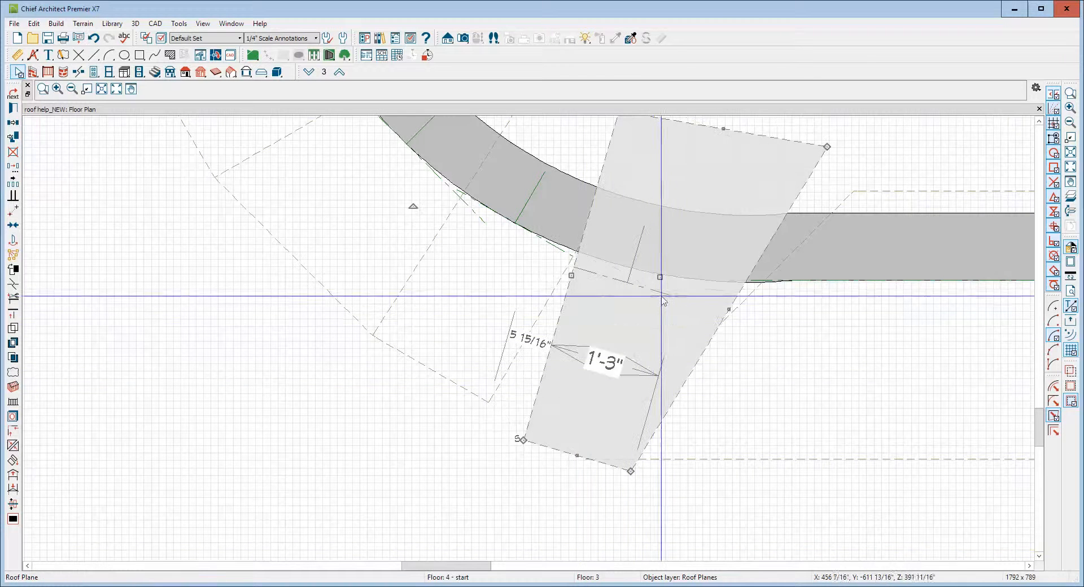
pyautogui.moveTo(660, 278); pyautogui.dragTo(669, 264)
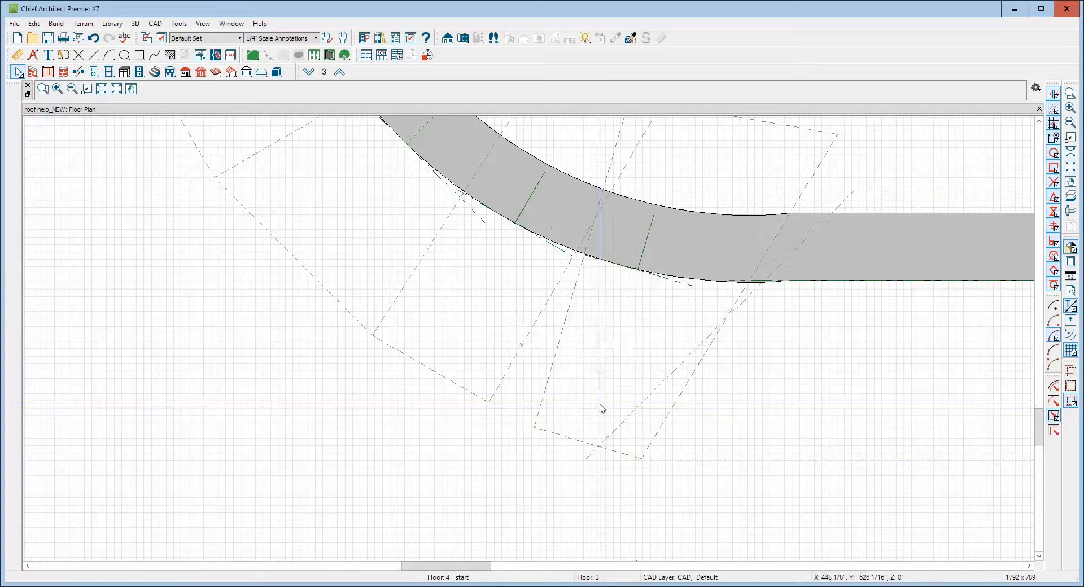
# - Rotate the roof plane at the curve's upper end toward the straight vertical wall and shift it inward against the curved wall
pyautogui.scroll(-3, 645, 355)
pyautogui.scroll(-2, 645, 355)
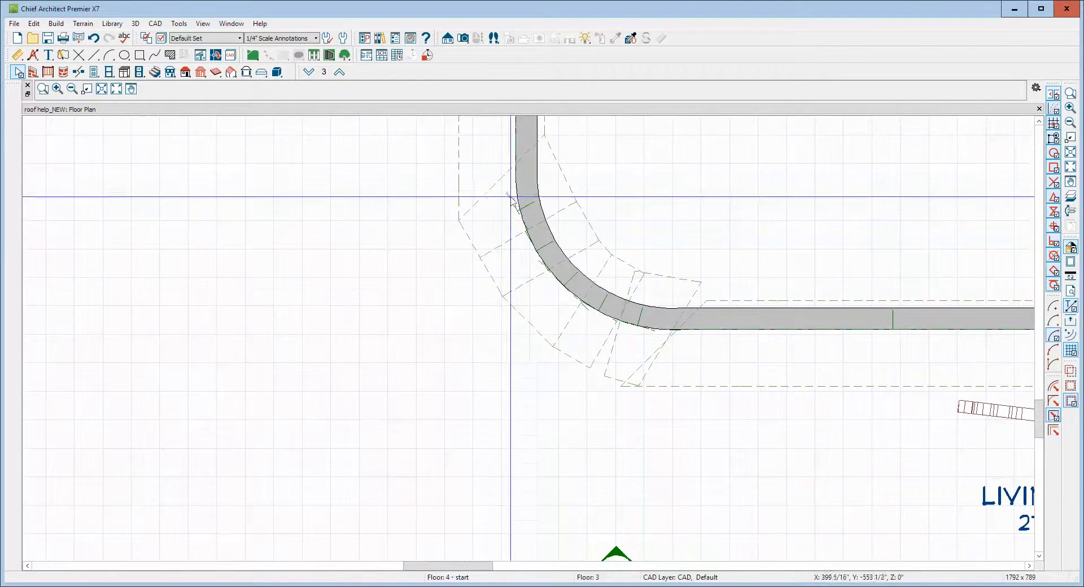
pyautogui.scroll(4, 502, 189)
pyautogui.scroll(1, 446, 272)
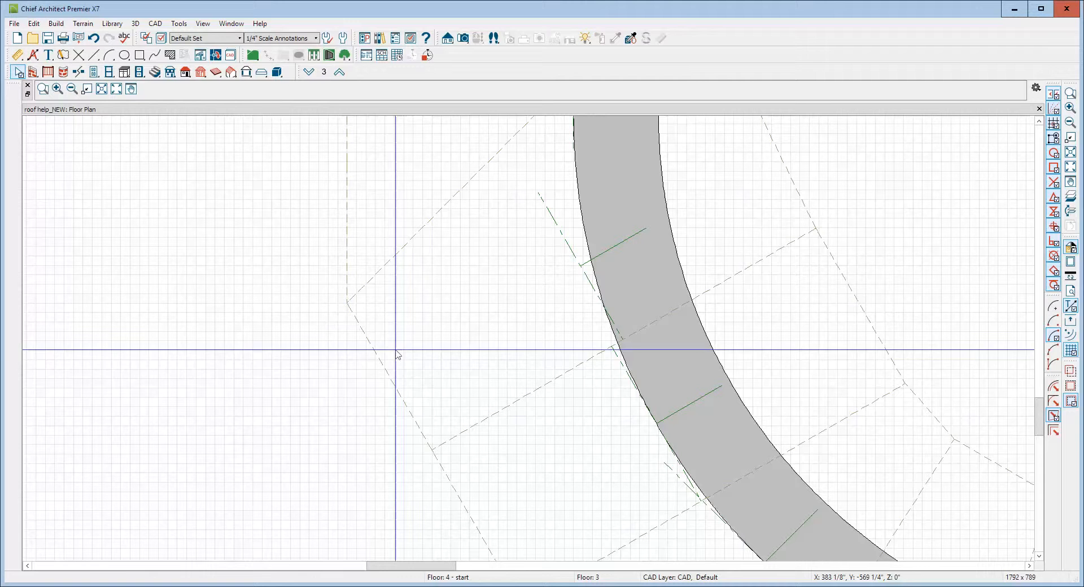
pyautogui.click(389, 382)
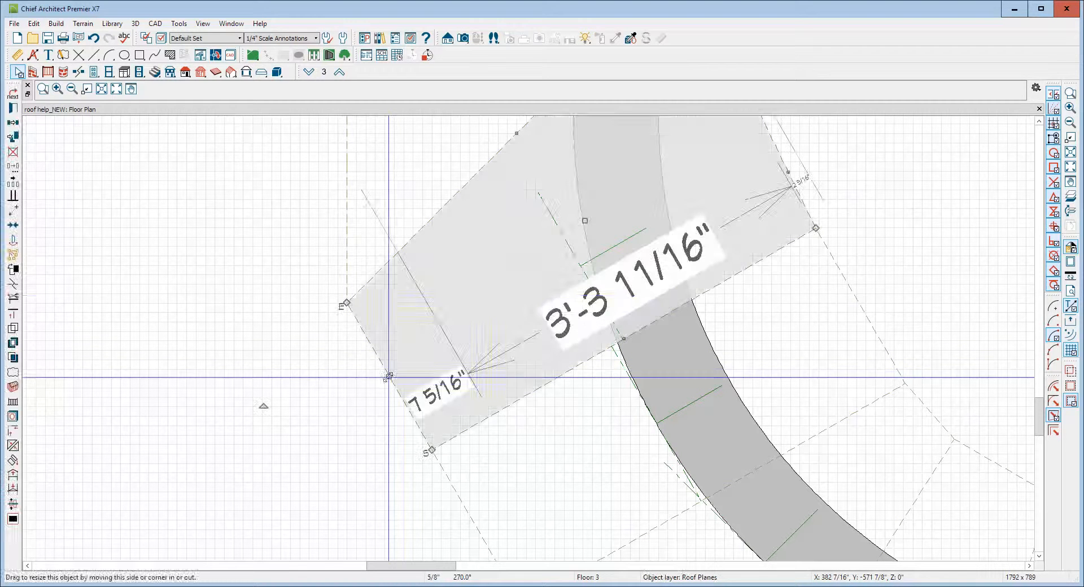
pyautogui.moveTo(264, 407); pyautogui.dragTo(244, 338)
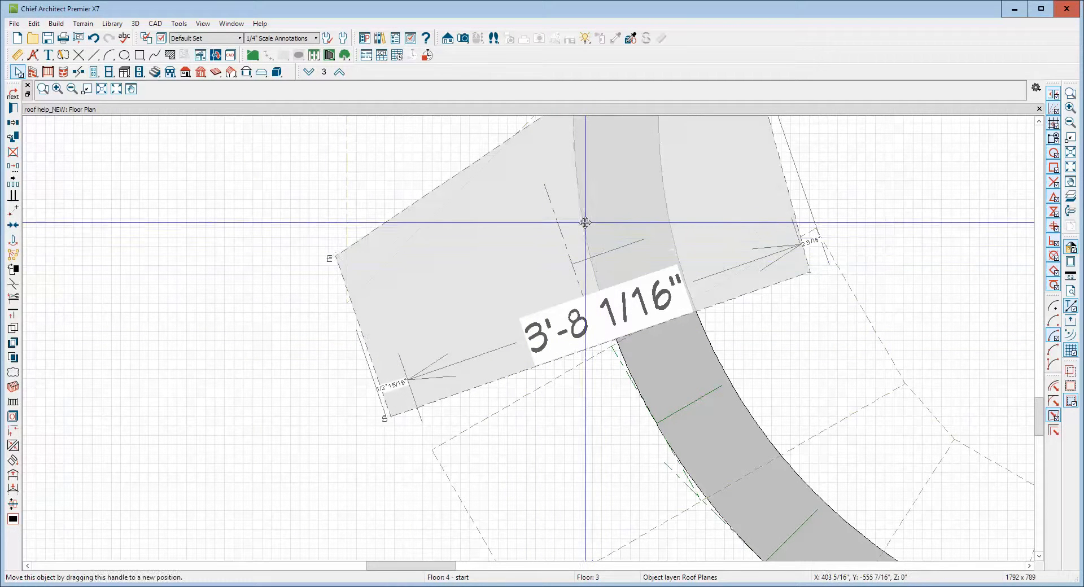
pyautogui.moveTo(585, 222)
pyautogui.mouseDown()
pyautogui.moveTo(604, 214)
pyautogui.moveTo(605, 225)
pyautogui.mouseUp()
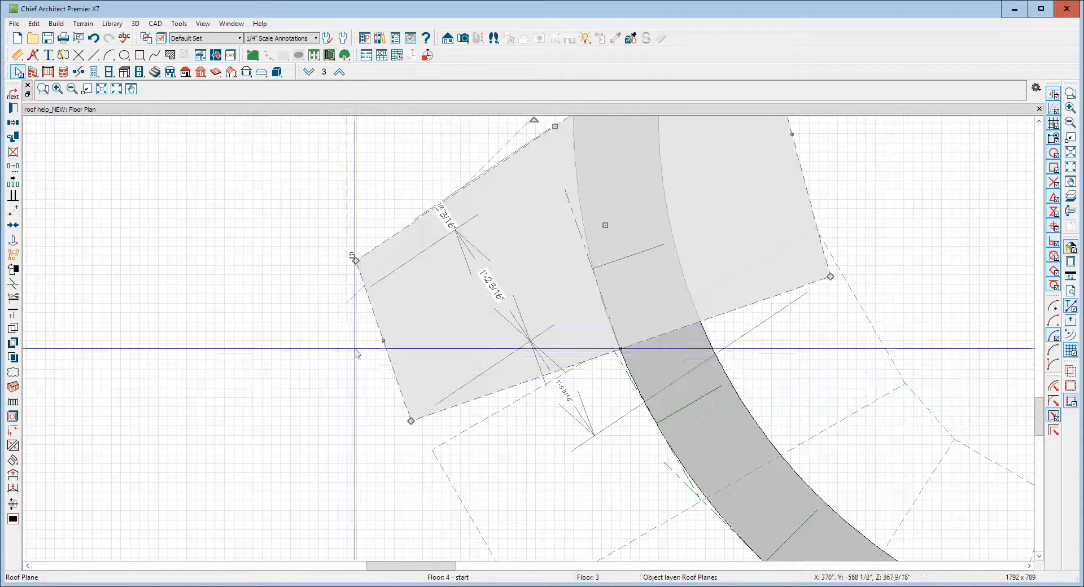
# - Fine-tune the upper end roof plane's rotation and position so its baseline sits tangent to the curved wall
pyautogui.click(390, 355)
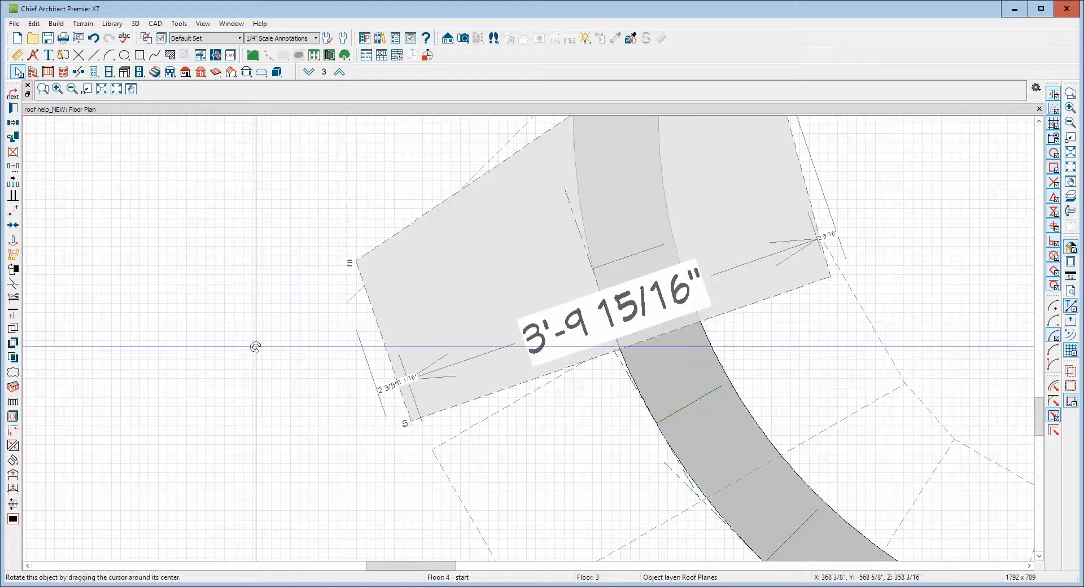
pyautogui.moveTo(254, 346); pyautogui.dragTo(247, 325)
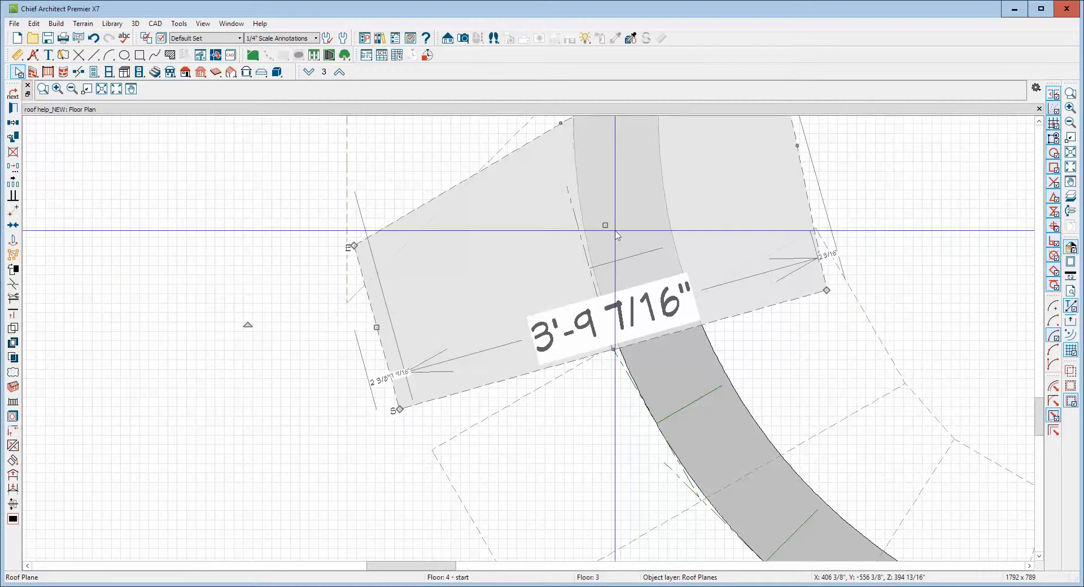
pyautogui.moveTo(604, 226); pyautogui.dragTo(608, 227)
# - Join the lower end roof plane's outer side edge with the straight roof plane along the horizontal wall
pyautogui.scroll(-6, 685, 323)
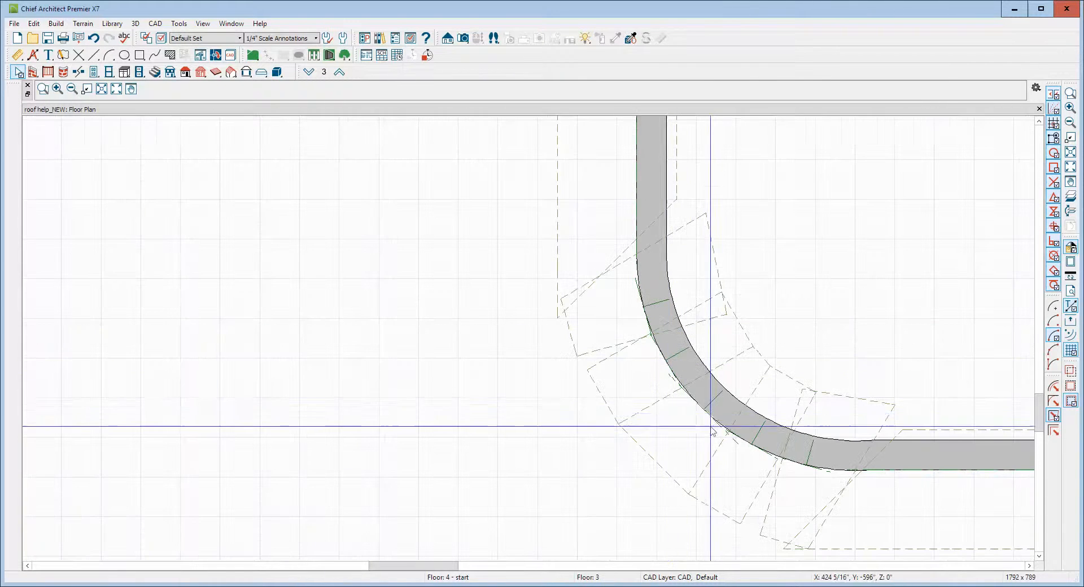
pyautogui.scroll(-3, 706, 406)
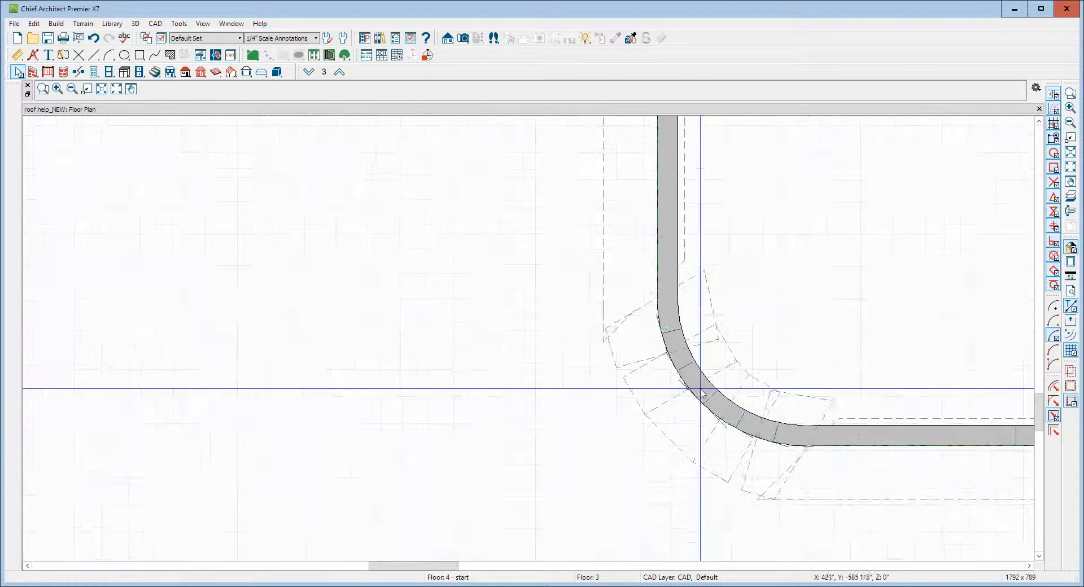
pyautogui.click(775, 477)
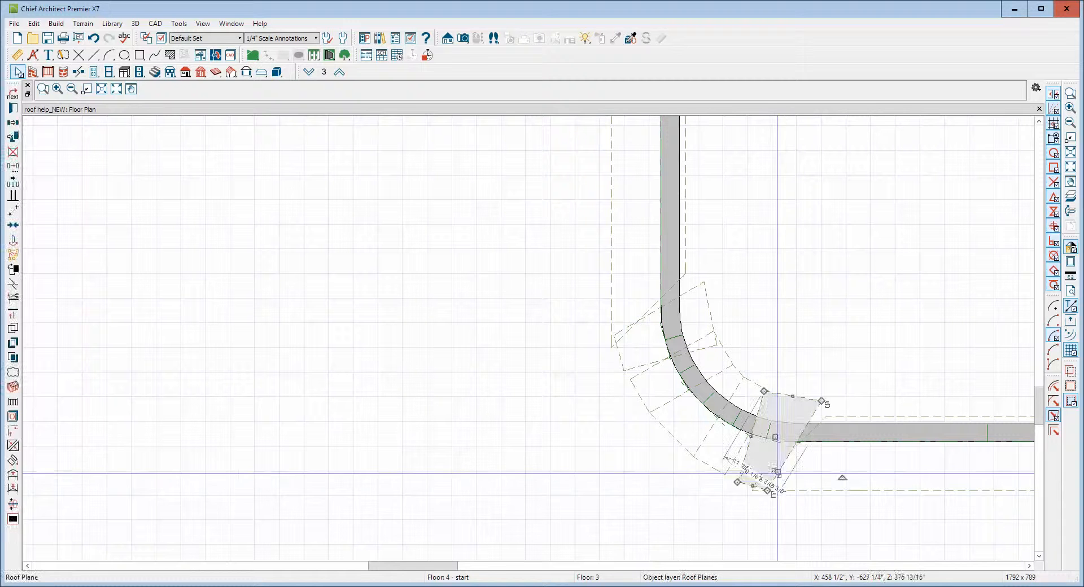
pyautogui.click(13, 445)
pyautogui.click(769, 476)
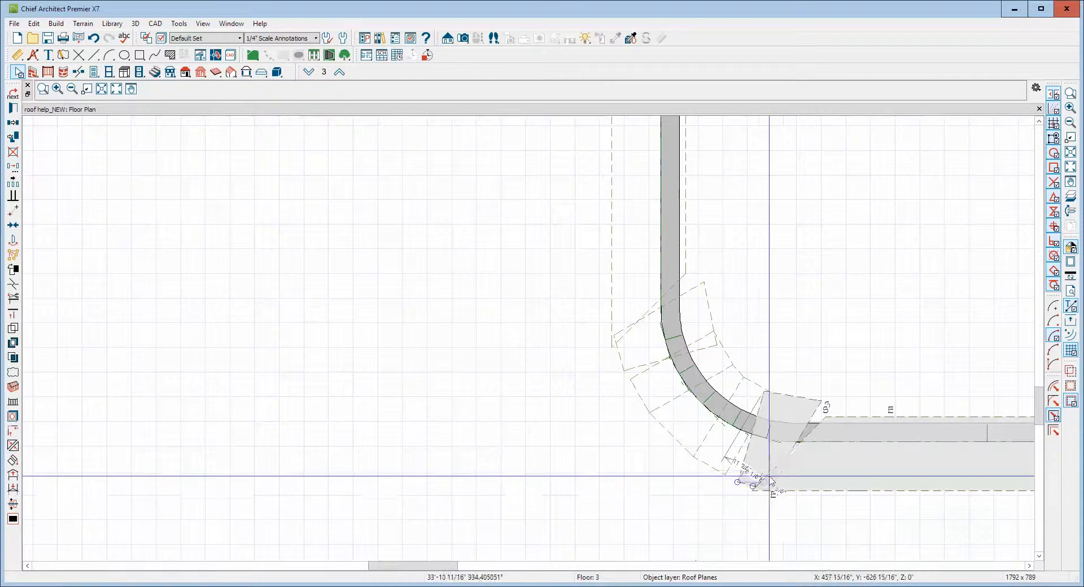
pyautogui.click(779, 470)
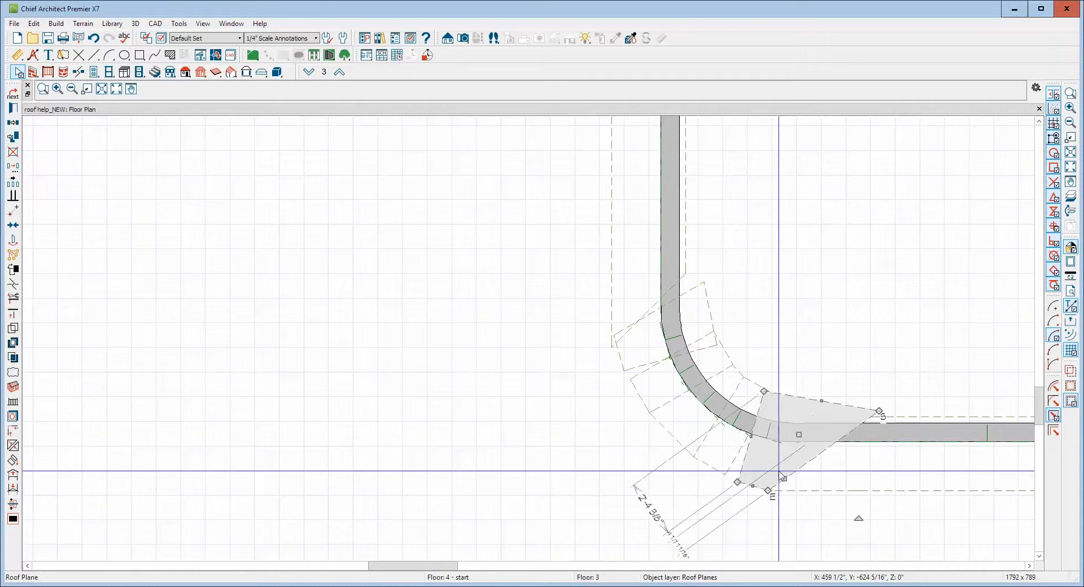
pyautogui.click(779, 498)
# - Join the side edge of the neighbouring curved-wall roof segment with the rotated lower end roof plane
pyautogui.click(735, 461)
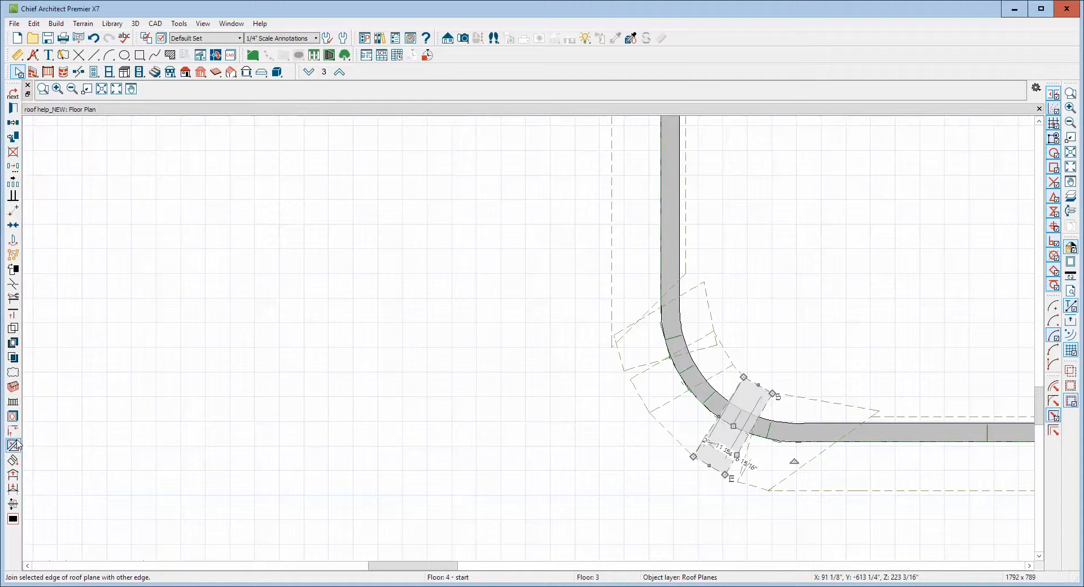
pyautogui.click(14, 446)
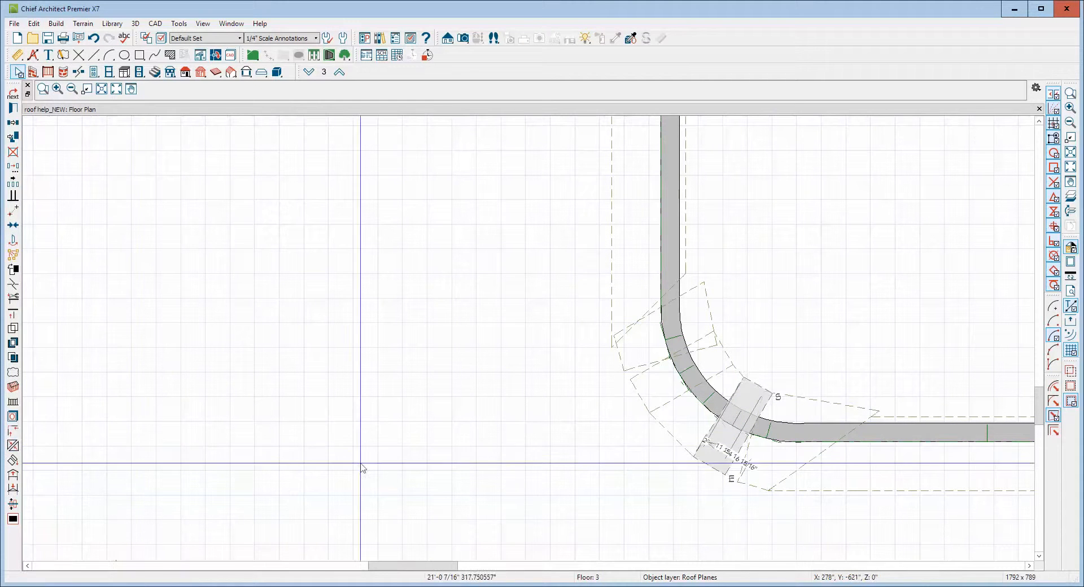
pyautogui.click(745, 458)
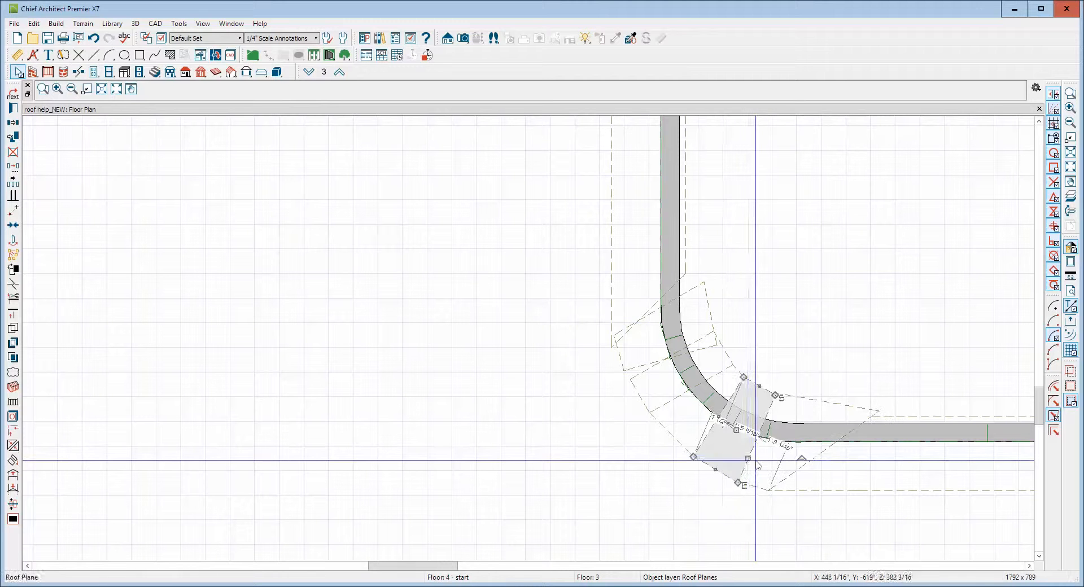
# - Join the upper side edge of the adjacent curved-wall roof segment with the rotated upper end roof plane
pyautogui.click(652, 381)
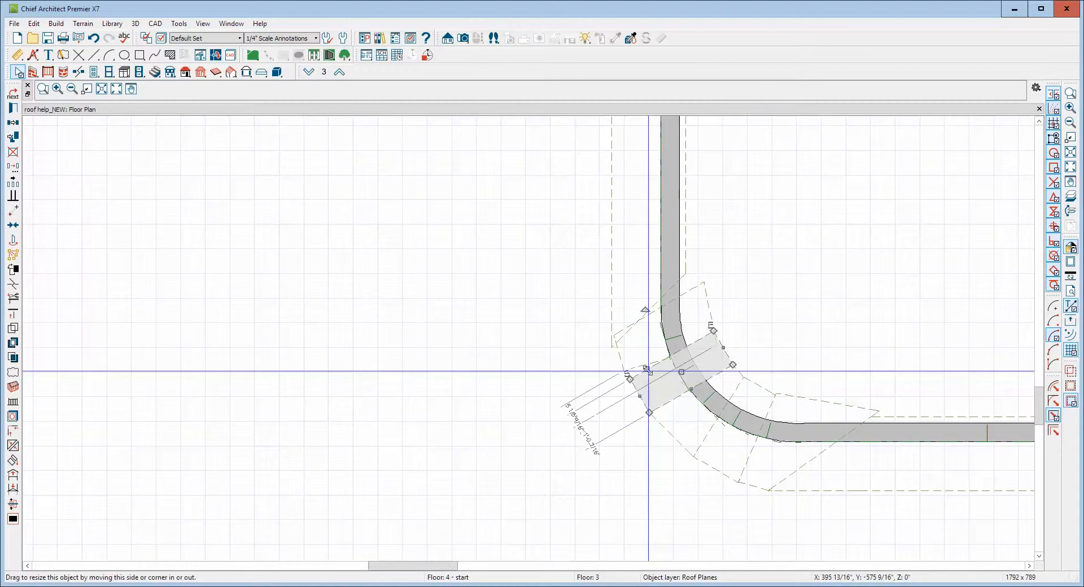
pyautogui.scroll(-1, 758, 442)
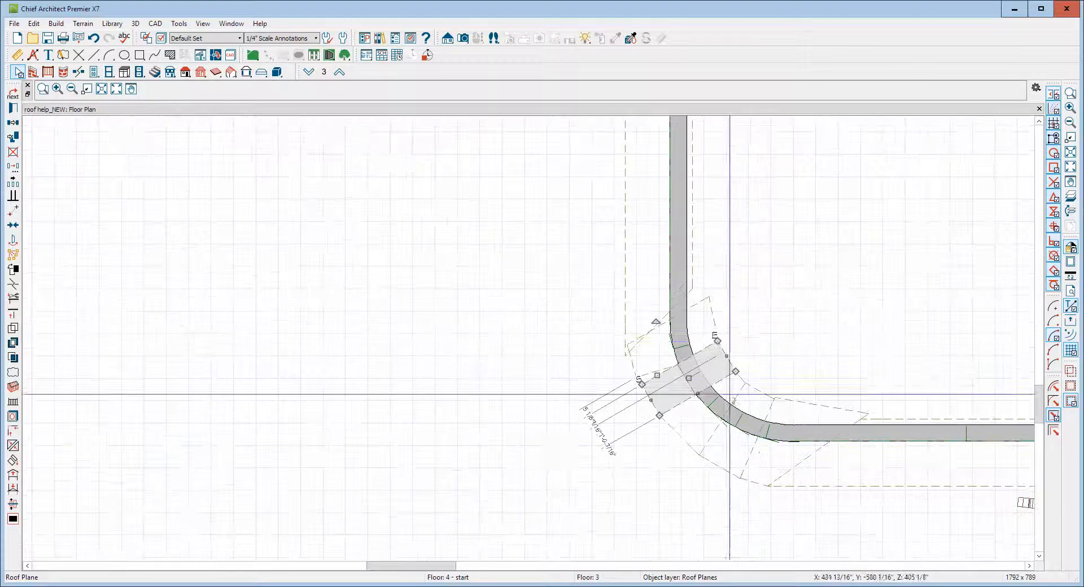
pyautogui.click(13, 445)
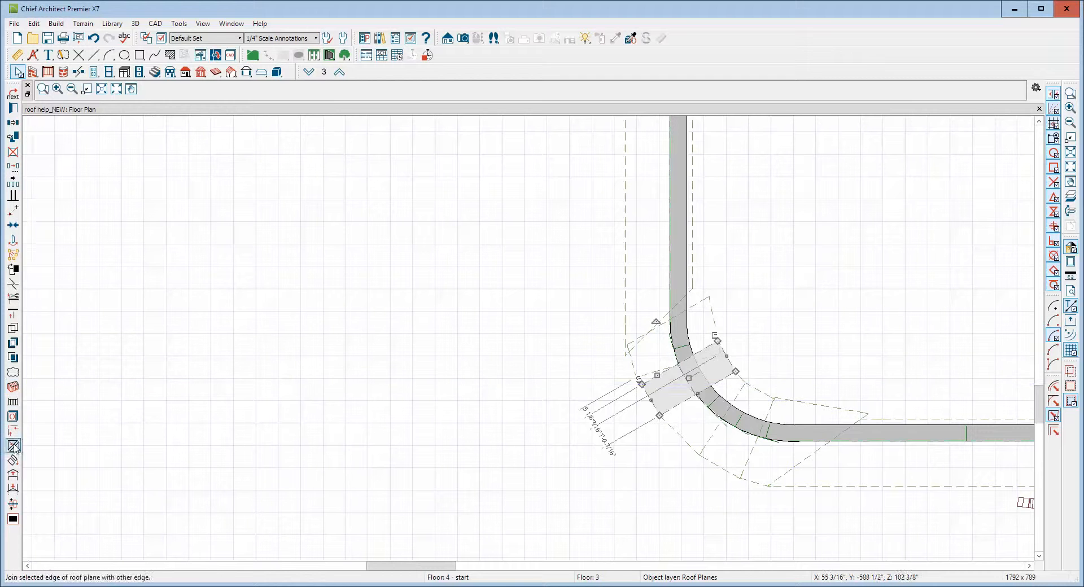
pyautogui.click(655, 374)
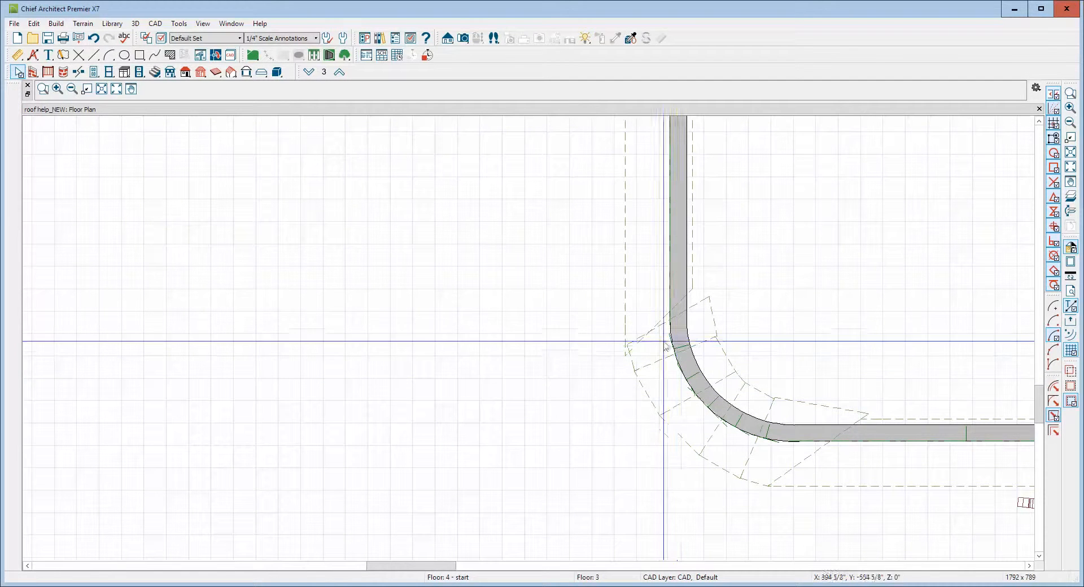
# - Join the end edge of the straight roof plane along the vertical wall with the upper end roof plane
pyautogui.click(649, 334)
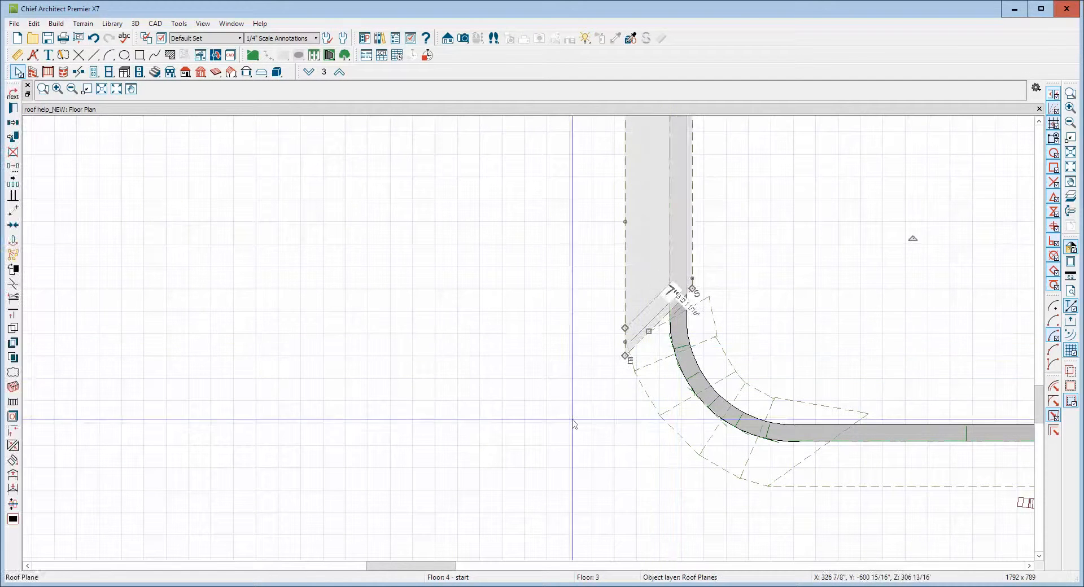
pyautogui.click(13, 445)
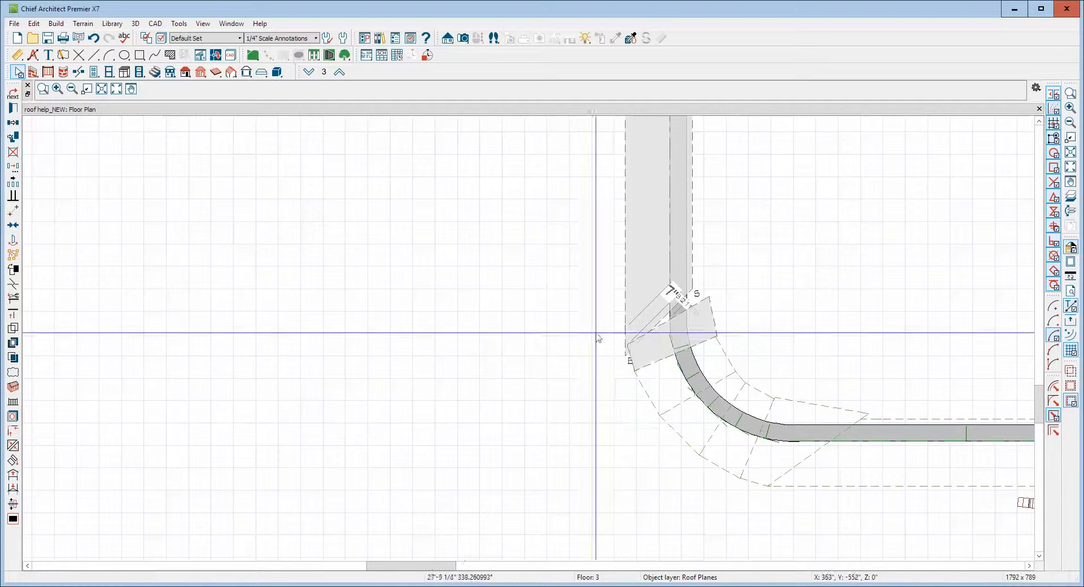
pyautogui.click(656, 333)
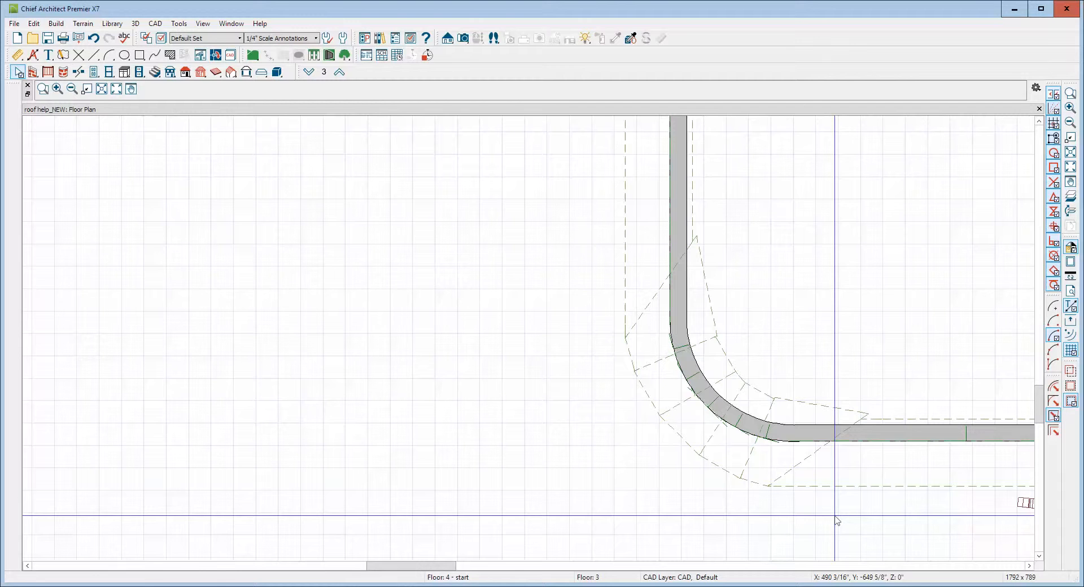
# - Create a perspective full overview, suppress the missing-graphic message for this session, and view the curved roof corner up close
pyautogui.click(463, 39)
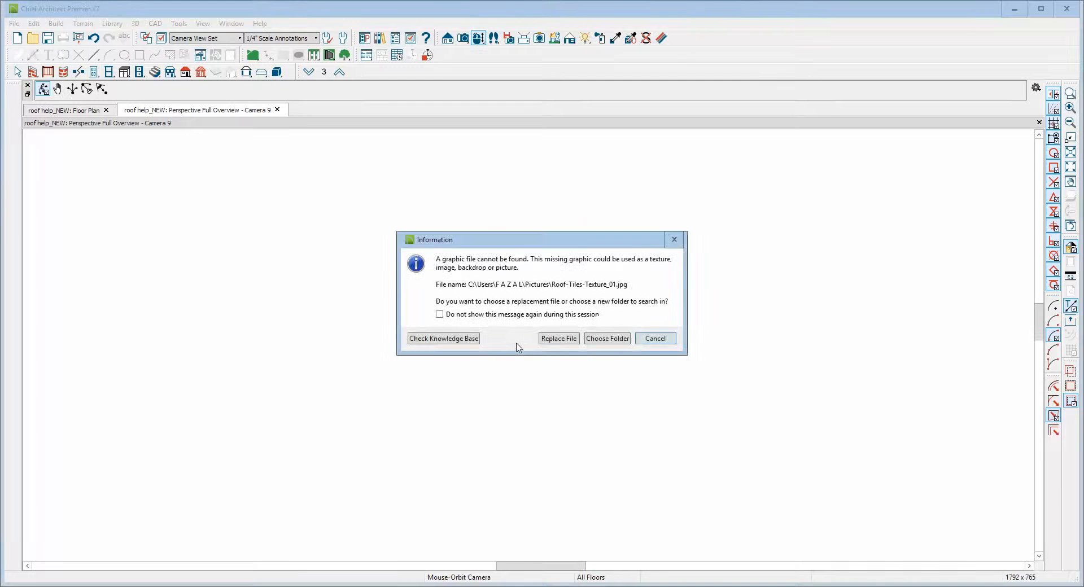
pyautogui.click(439, 315)
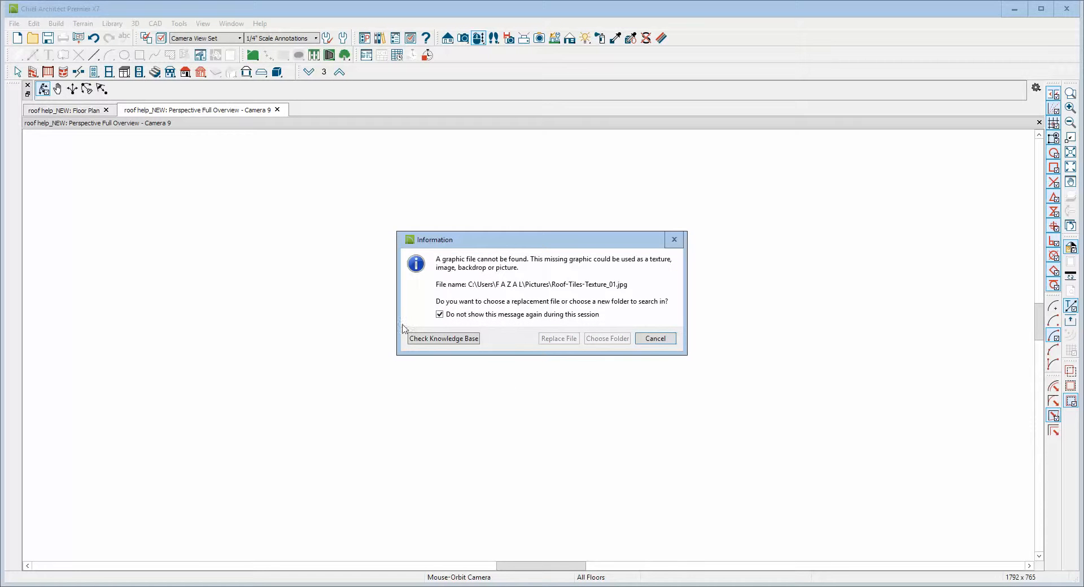
pyautogui.click(655, 339)
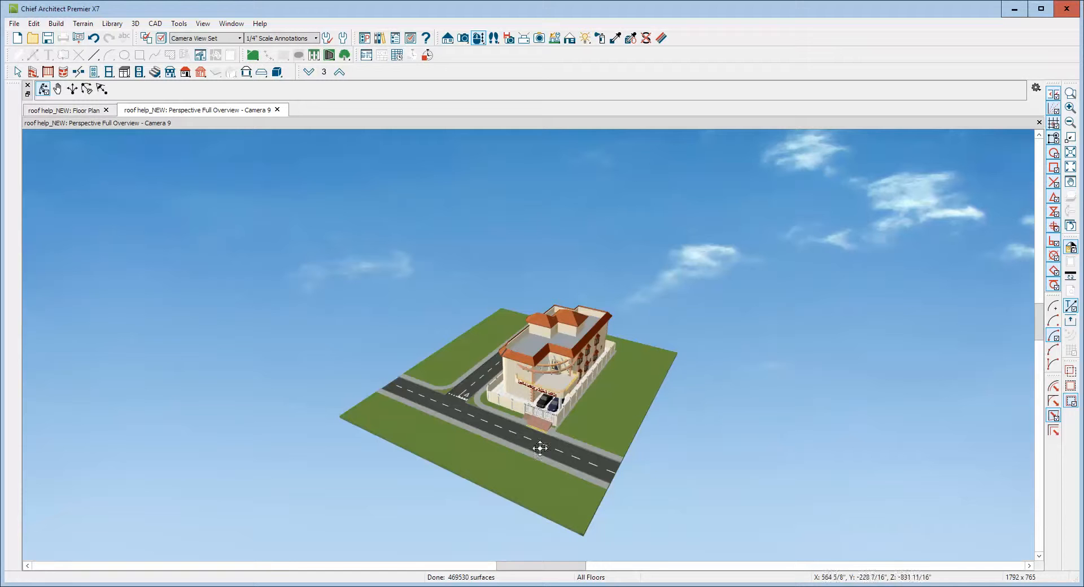
pyautogui.moveTo(523, 427); pyautogui.dragTo(613, 418)
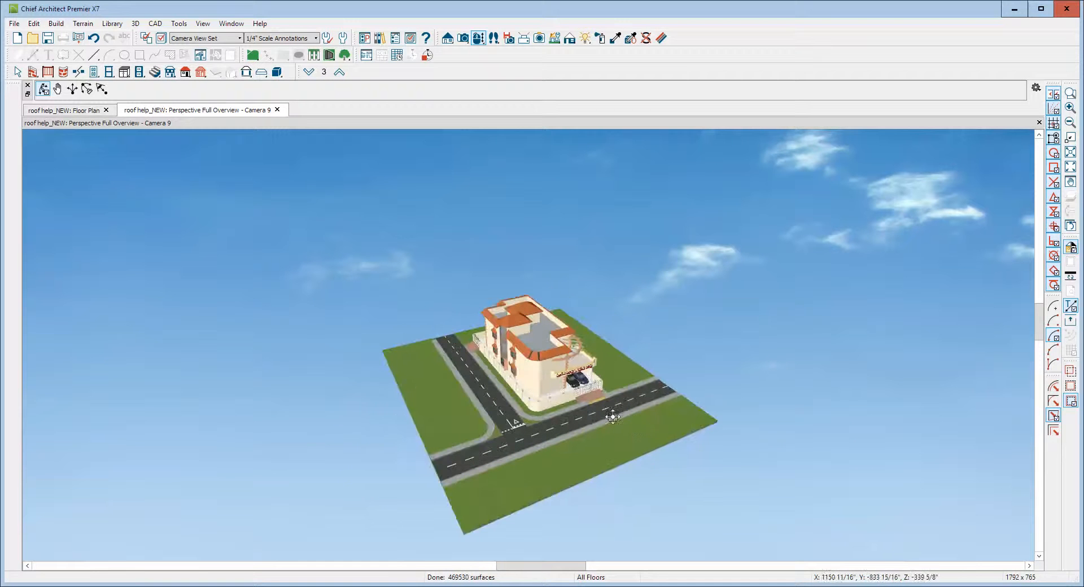
pyautogui.scroll(10, 536, 370)
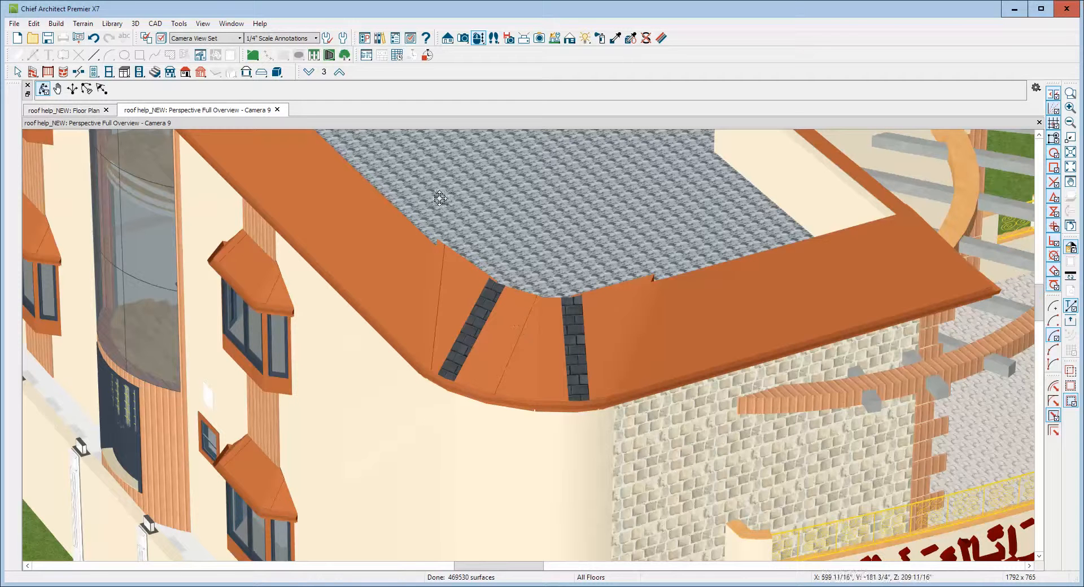
# - Paint the Asphalt Roofing strips on the curved corner roof with the neighbouring Terra Roof Tile material
pyautogui.click(615, 38)
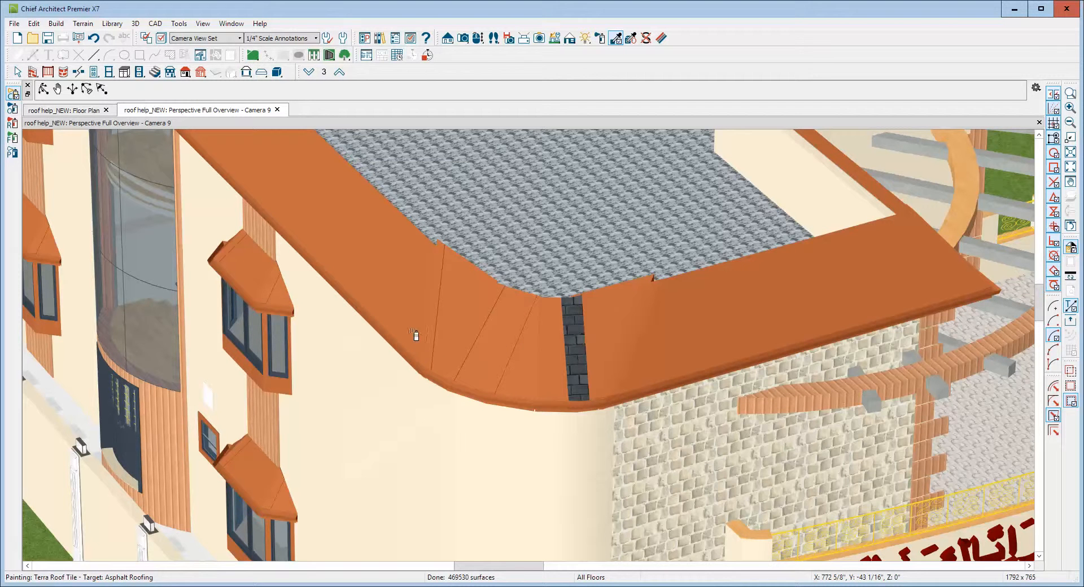
pyautogui.press('Escape')
# - Pull down the top edges of the upper end roof plane and the segment beside it toward the adjacent roof's top line
pyautogui.scroll(5, 443, 248)
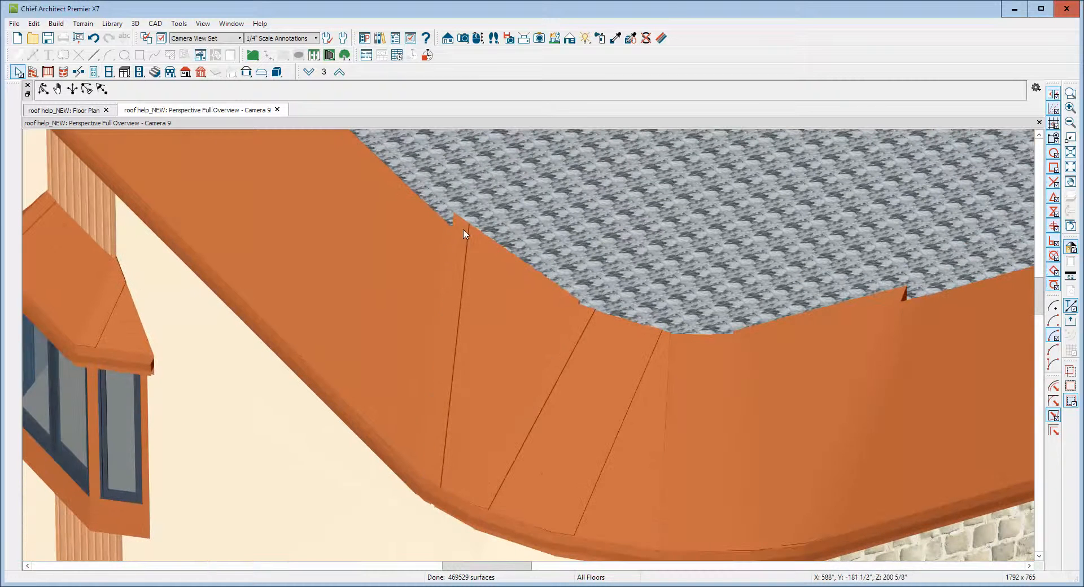
pyautogui.click(463, 229)
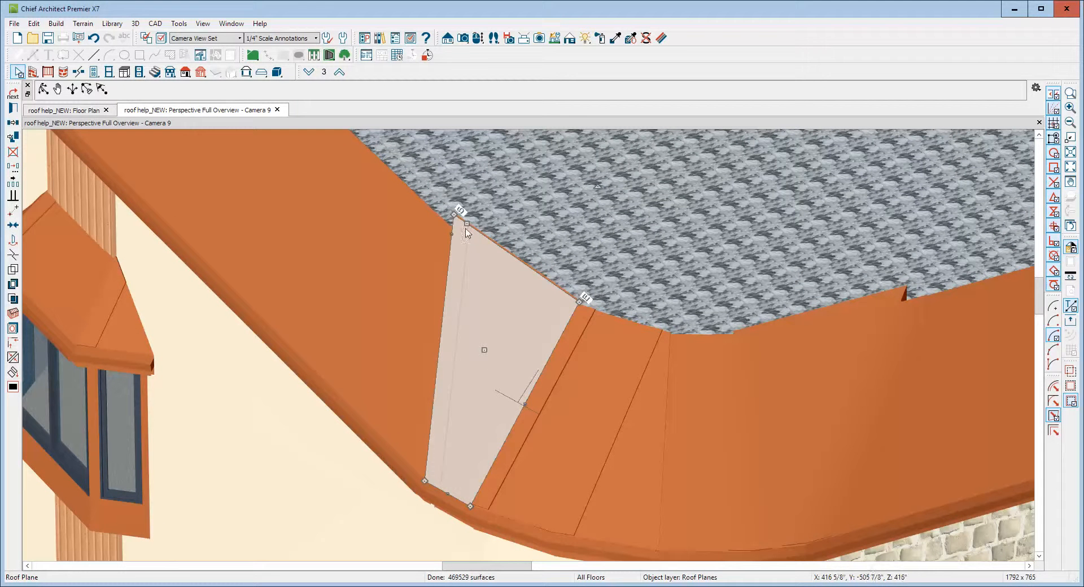
pyautogui.moveTo(464, 229); pyautogui.dragTo(464, 234)
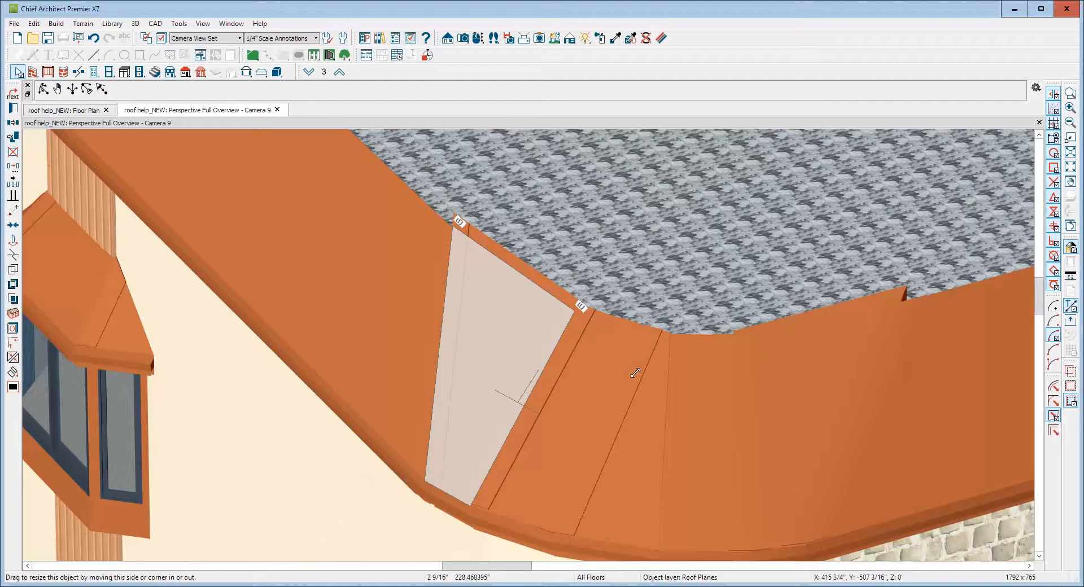
pyautogui.click(616, 330)
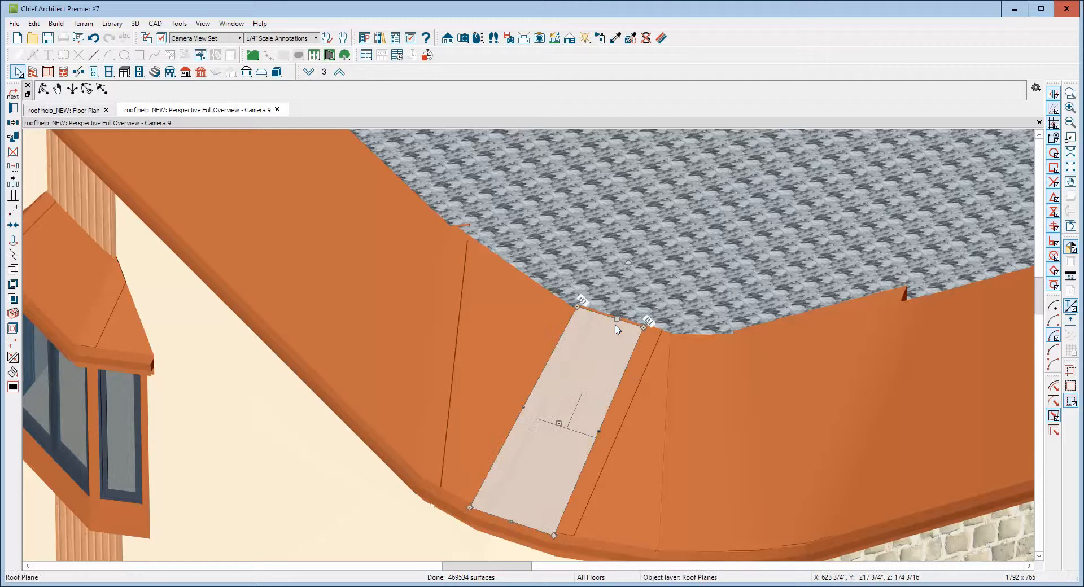
pyautogui.moveTo(616, 318); pyautogui.dragTo(615, 322)
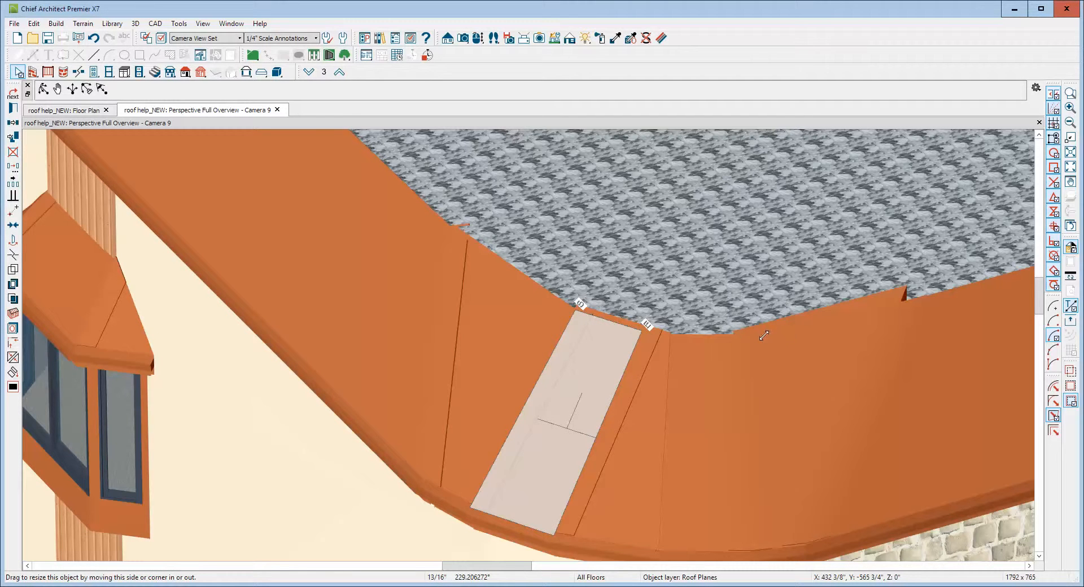
# - Lower the lower end roof plane's top edge and the adjoining narrow segment's top corner so their top edges align
pyautogui.click(839, 309)
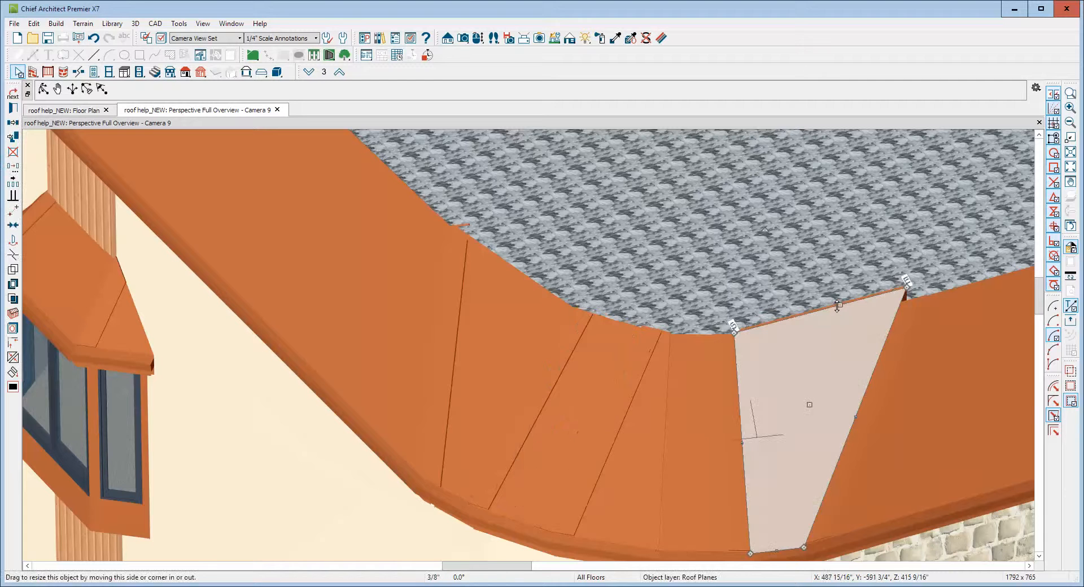
pyautogui.moveTo(845, 307); pyautogui.dragTo(907, 300)
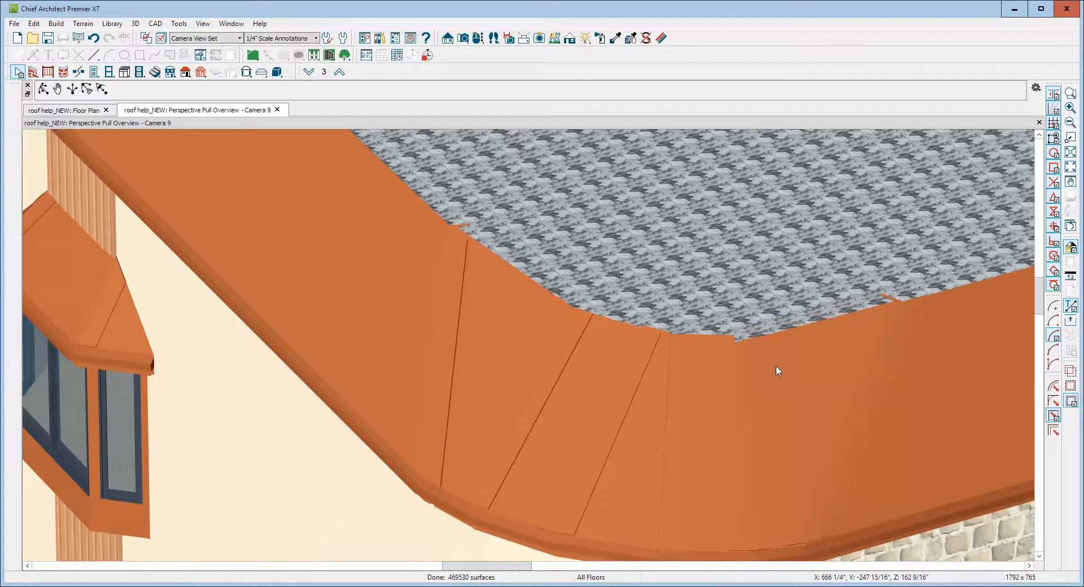
pyautogui.click(725, 348)
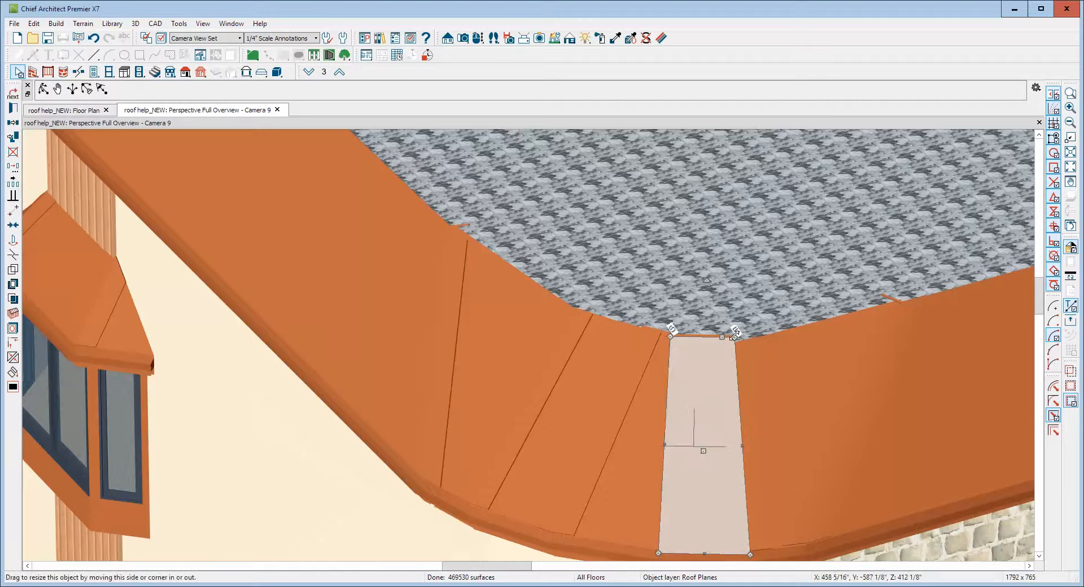
pyautogui.moveTo(733, 335); pyautogui.dragTo(734, 339)
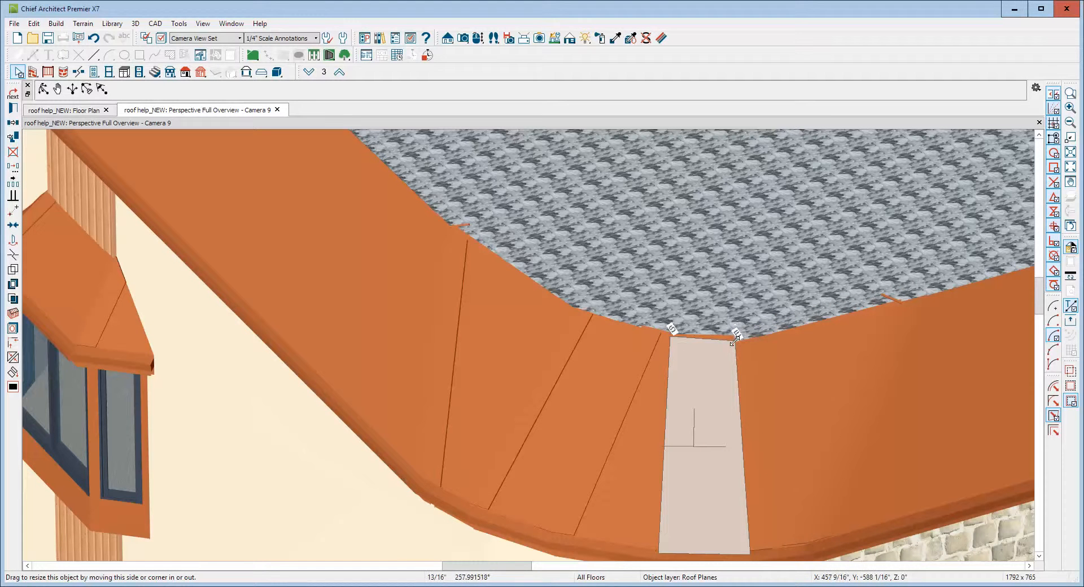
# - Join the side edge of the lower end roof plane with the adjoining narrow curved-wall segment
pyautogui.moveTo(754, 395); pyautogui.dragTo(756, 399)
pyautogui.rightClick(745, 407)
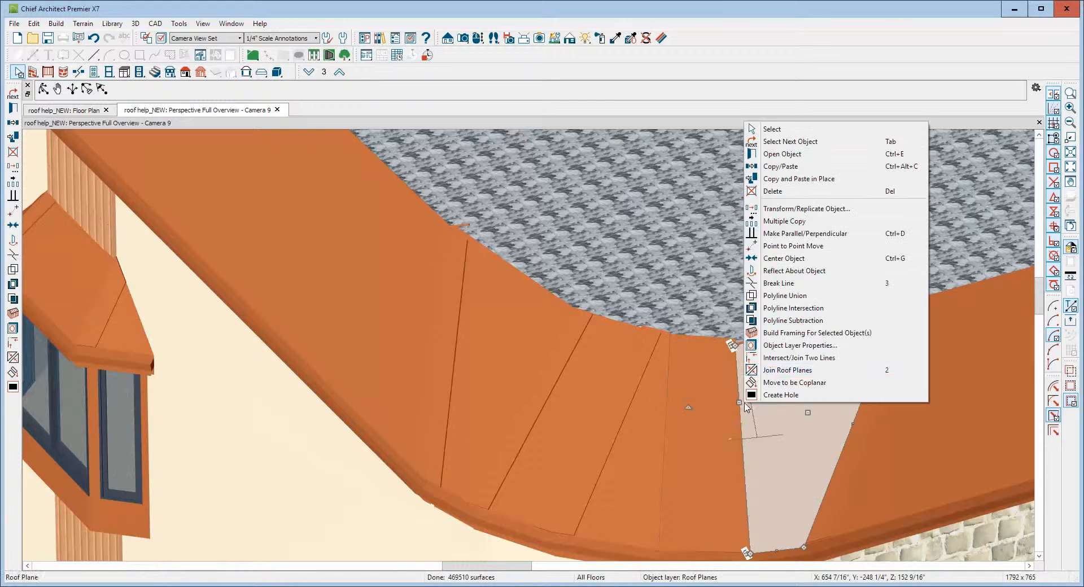
pyautogui.click(768, 435)
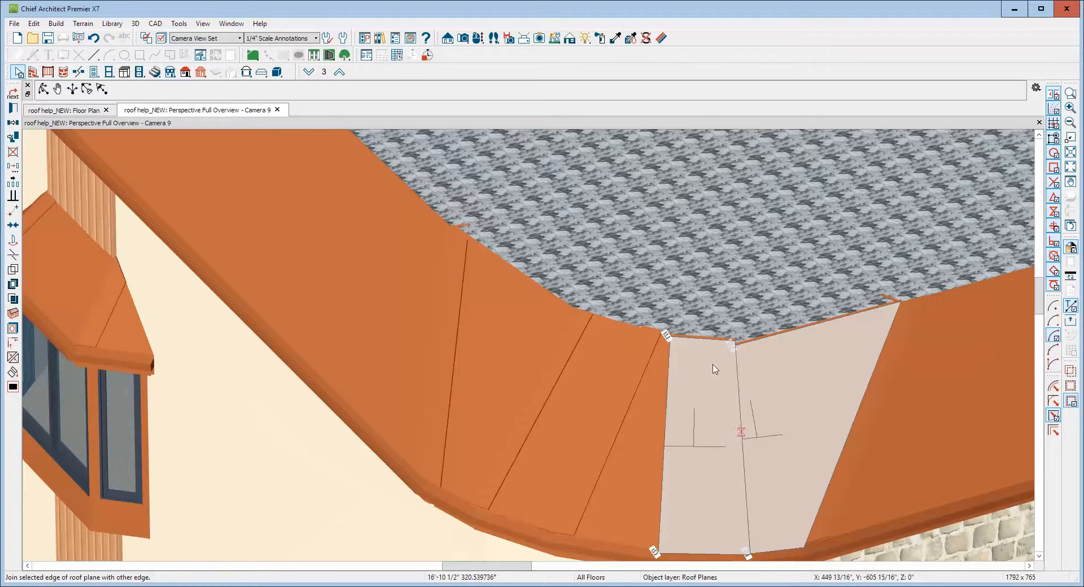
pyautogui.click(757, 342)
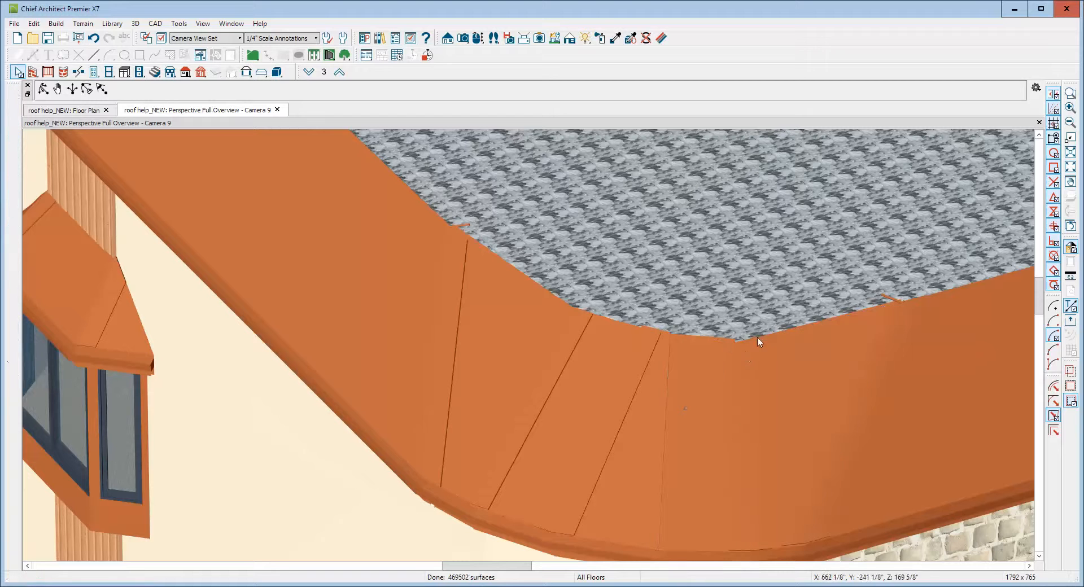
# - Move the middle curved segment's upper-side top corner down to close the step against the neighbouring segment
pyautogui.click(1071, 94)
pyautogui.moveTo(617, 302); pyautogui.dragTo(753, 375)
pyautogui.click(775, 361)
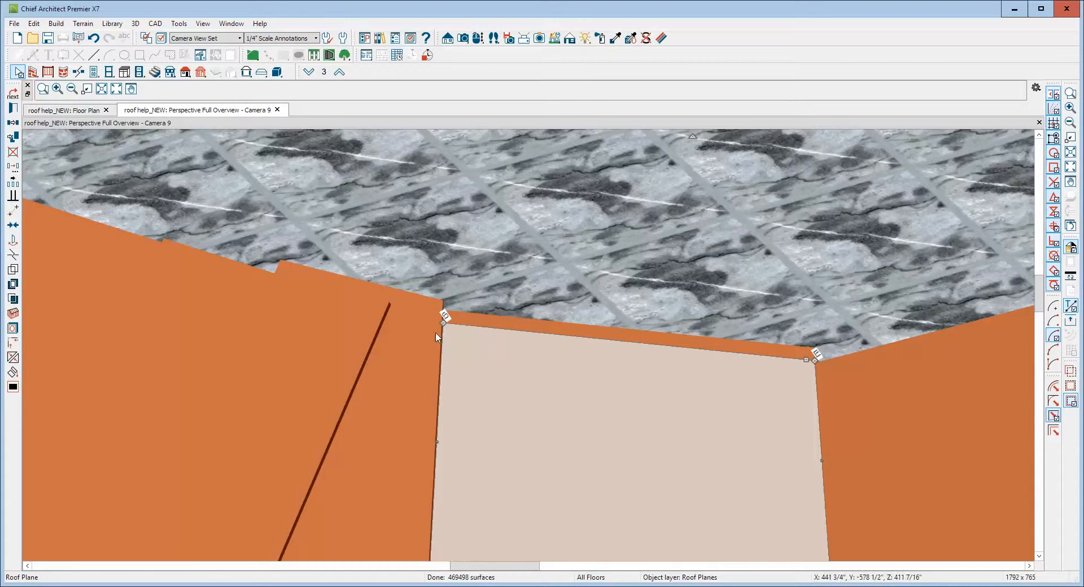
pyautogui.click(327, 296)
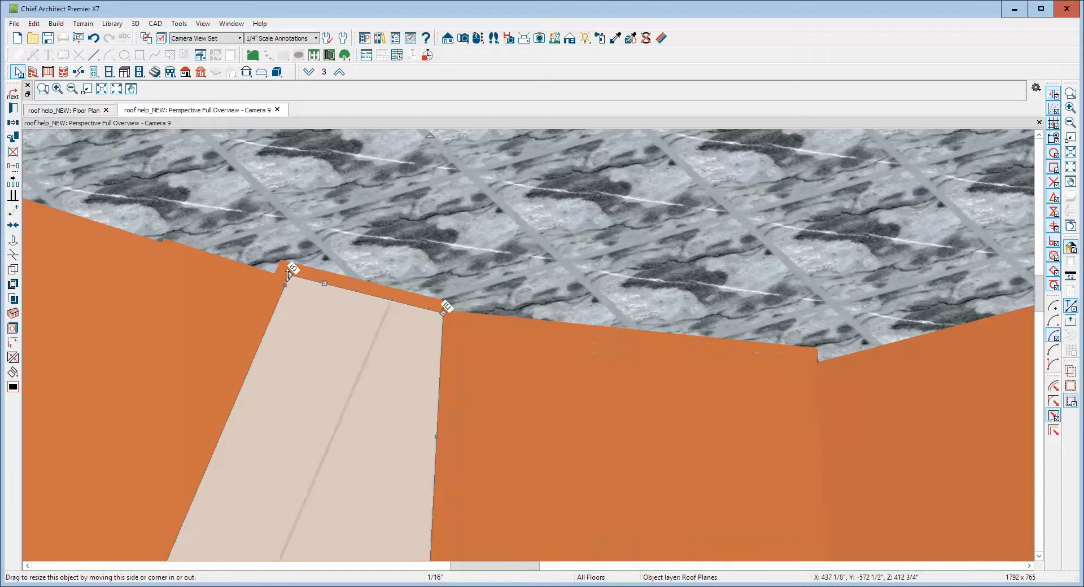
pyautogui.moveTo(289, 276); pyautogui.dragTo(286, 280)
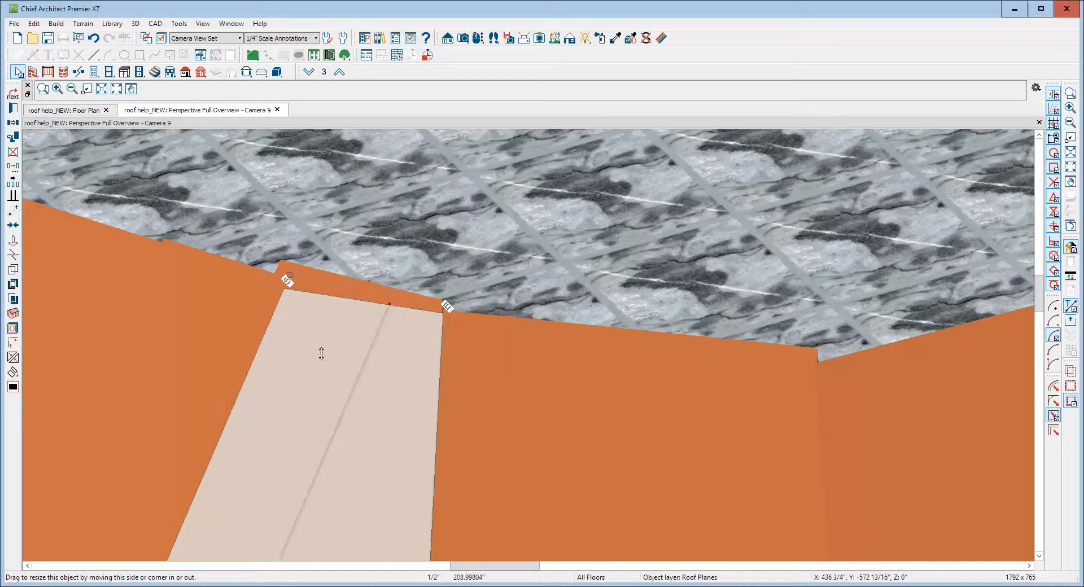
pyautogui.moveTo(321, 356); pyautogui.dragTo(325, 363)
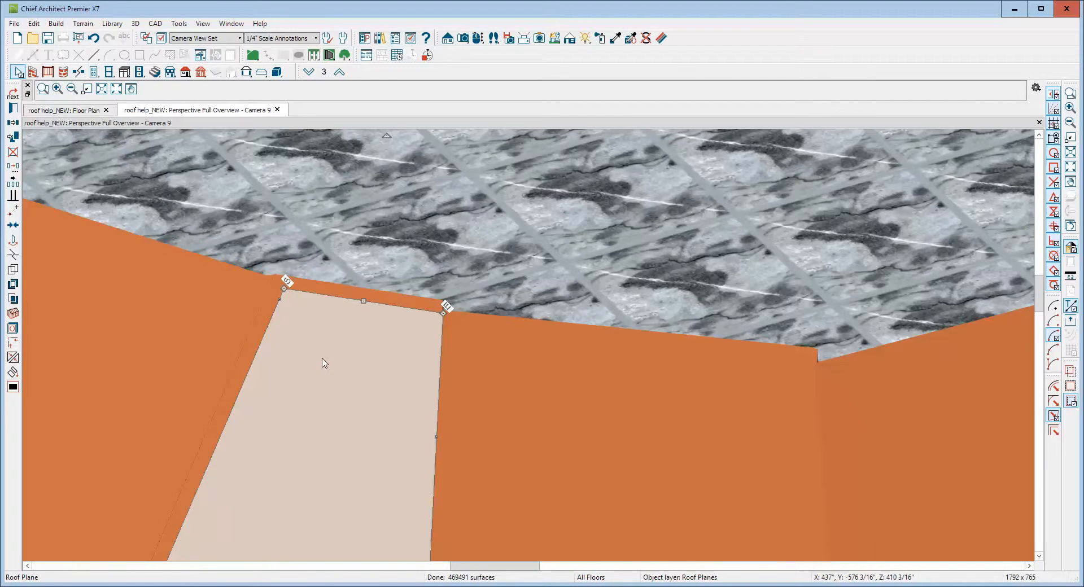
# - Lower the middle segment's other top corner and accept the roof pitch or height prompt, suppressing it for this session
pyautogui.click(406, 326)
pyautogui.moveTo(442, 321); pyautogui.dragTo(444, 330)
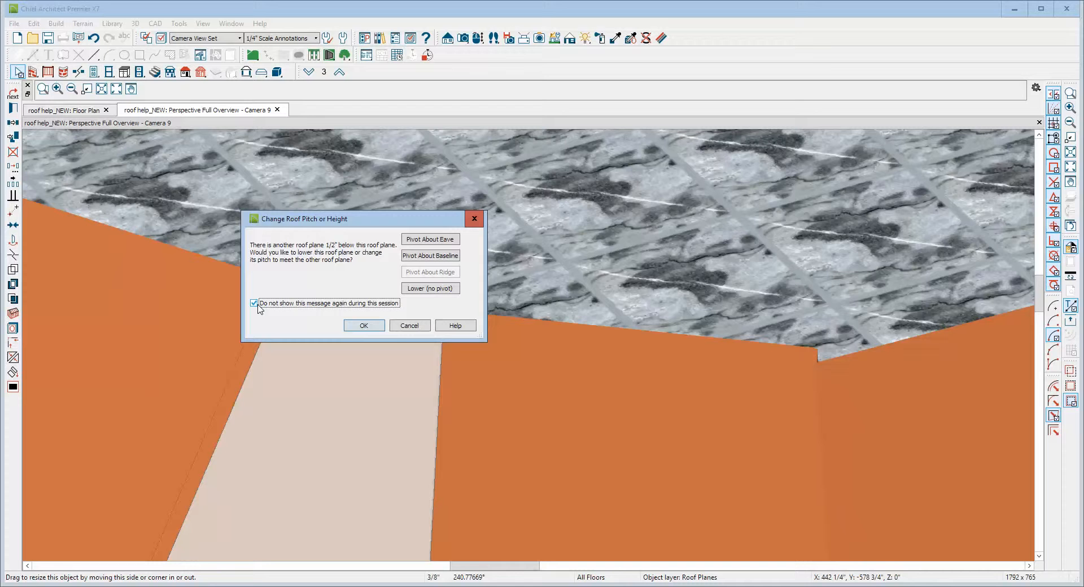
pyautogui.click(373, 326)
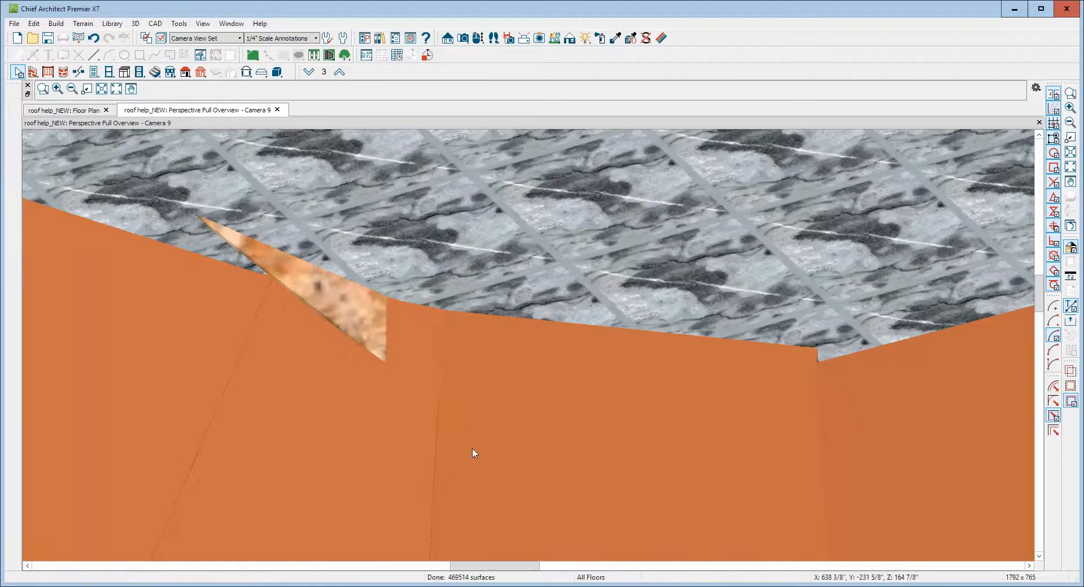
# - Readjust the middle segment's upper-side top corner, first pulling it down and then raising it toward the neighbouring segment's edge
pyautogui.click(404, 388)
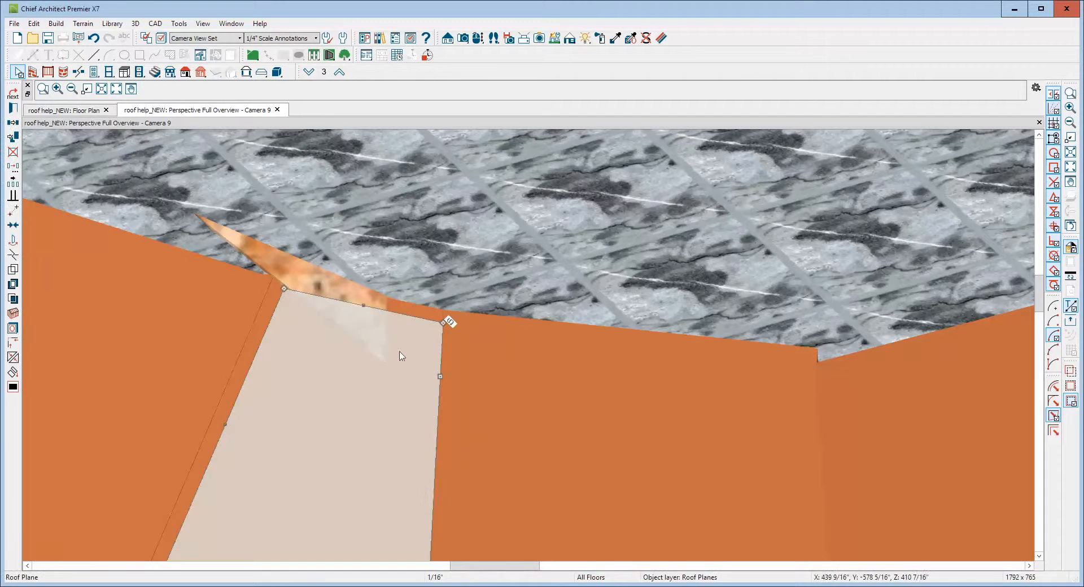
pyautogui.click(380, 307)
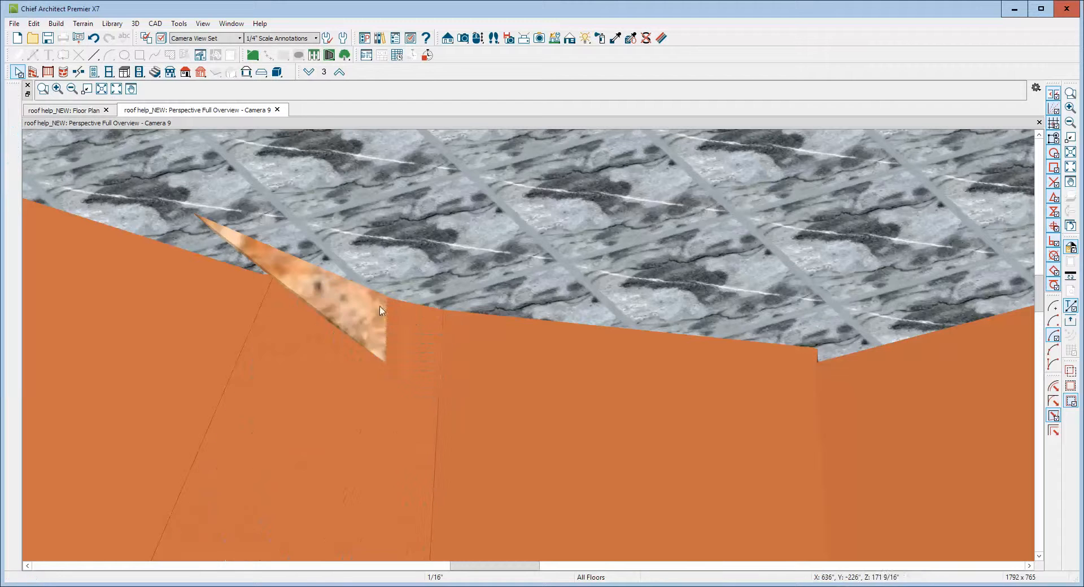
pyautogui.click(269, 320)
pyautogui.moveTo(282, 291); pyautogui.dragTo(273, 307)
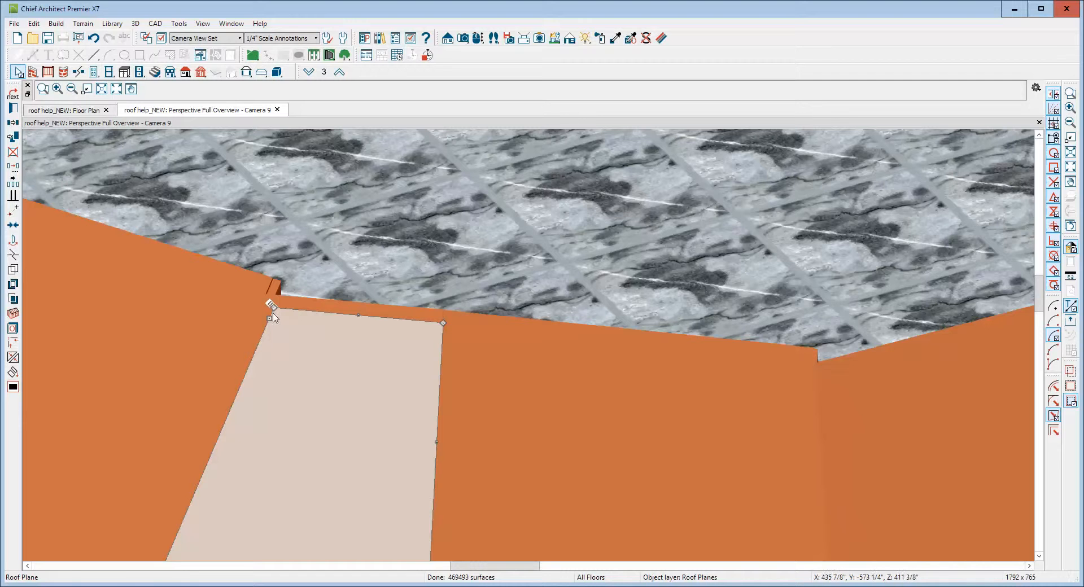
pyautogui.moveTo(272, 316); pyautogui.dragTo(277, 292)
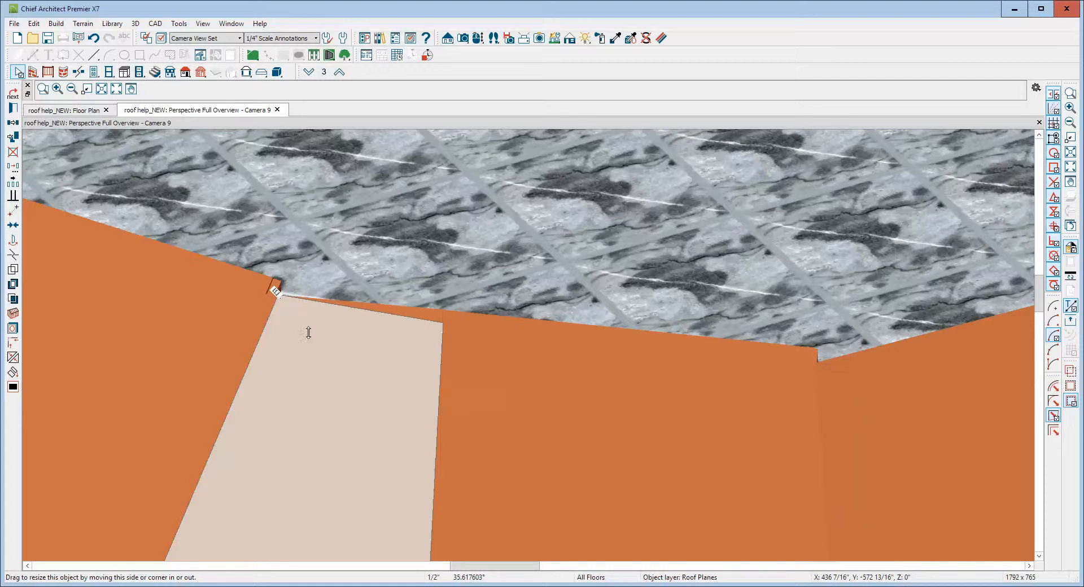
# - Join the middle curved segment's side edge with the adjoining roof plane, and inspect its top corners in the camera view
pyautogui.click(263, 330)
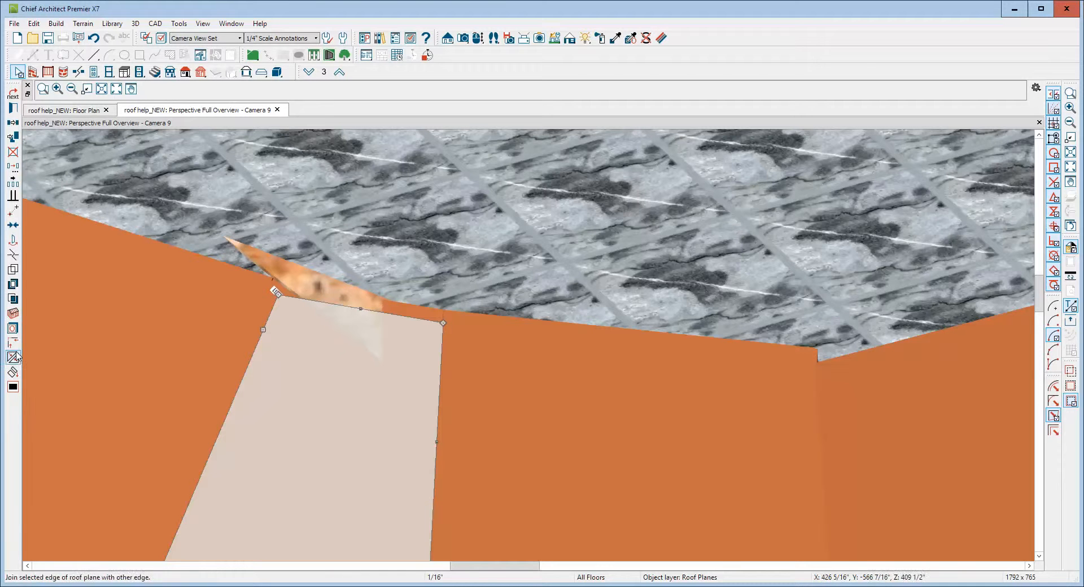
pyautogui.click(12, 357)
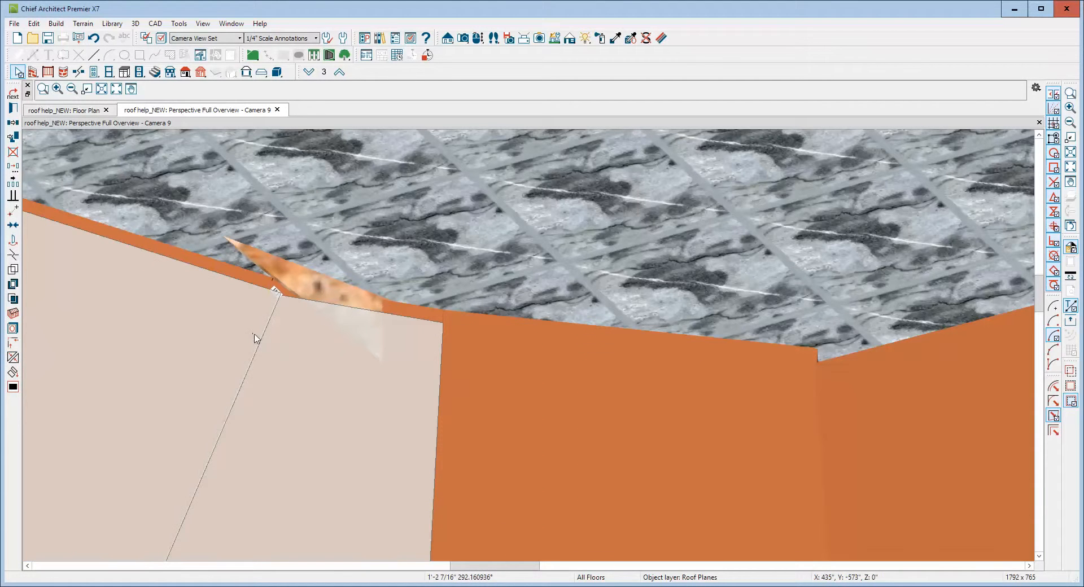
pyautogui.click(255, 338)
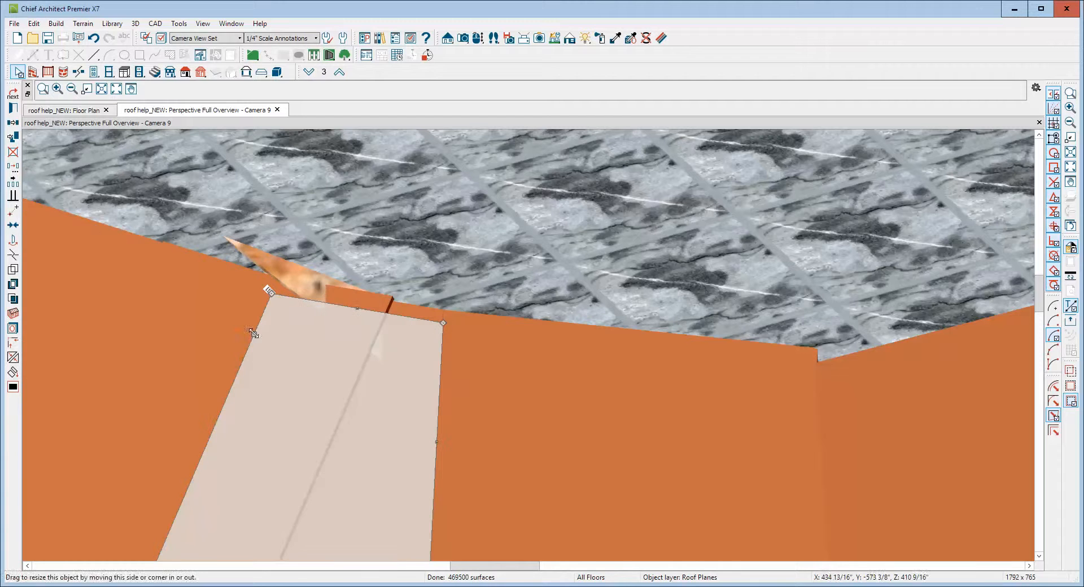
pyautogui.click(335, 325)
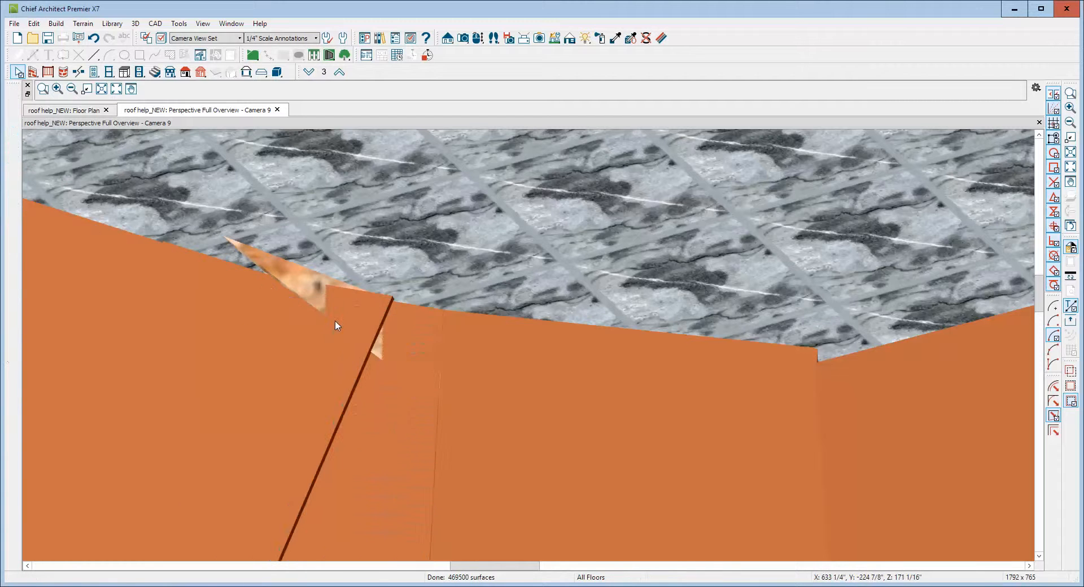
pyautogui.click(403, 335)
pyautogui.scroll(5, 362, 322)
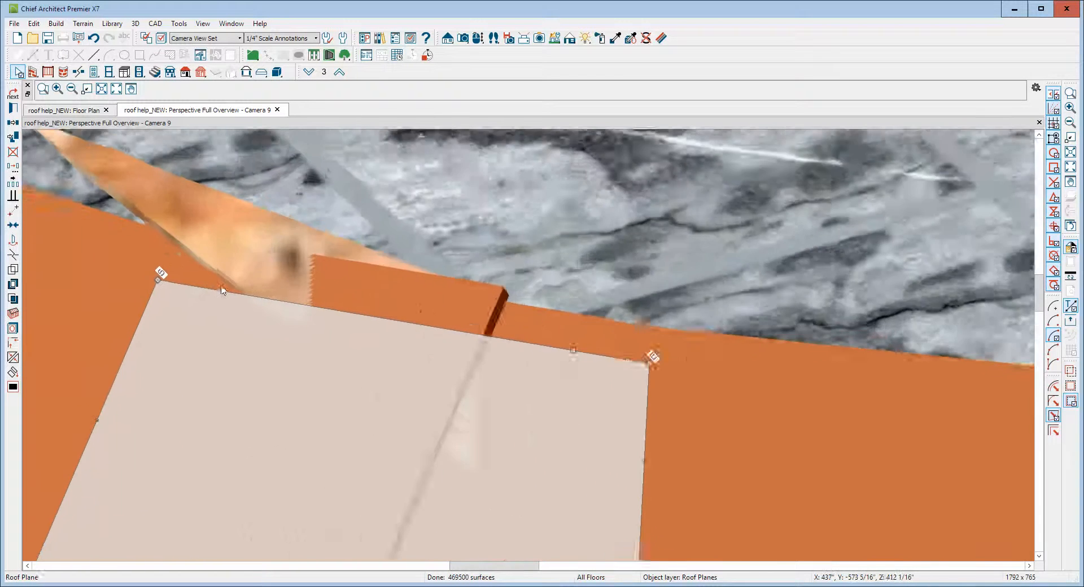
pyautogui.scroll(-5, 224, 296)
# - In the floor plan, move the first curved segment's inner corner onto the vertical straight roof plane's top-edge endpoint
pyautogui.hotkey('ctrl', 'Tab')
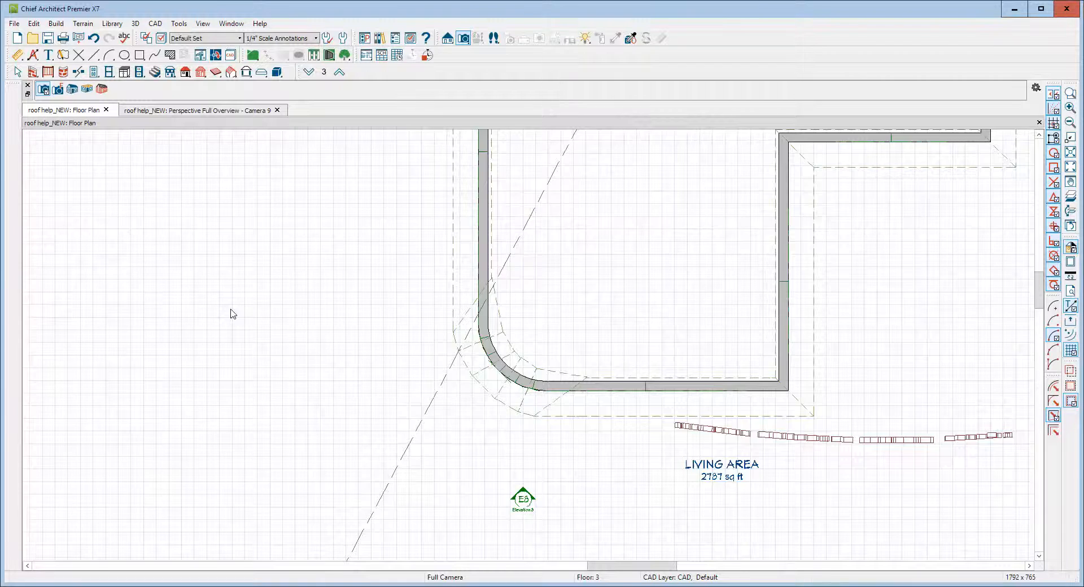
pyautogui.scroll(-1, 232, 315)
pyautogui.scroll(2, 423, 318)
pyautogui.scroll(4, 423, 318)
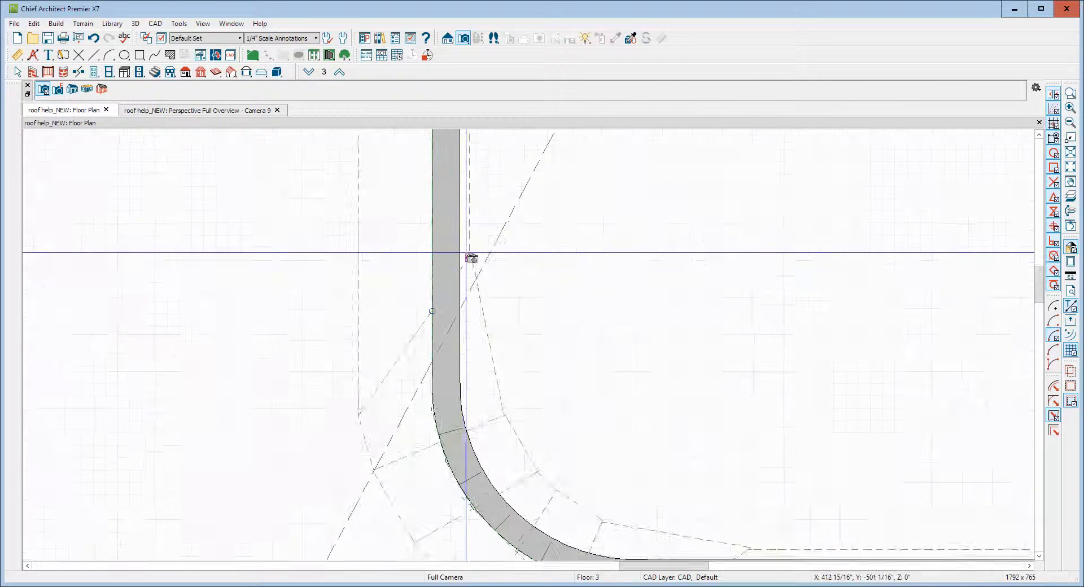
pyautogui.scroll(-3, 482, 279)
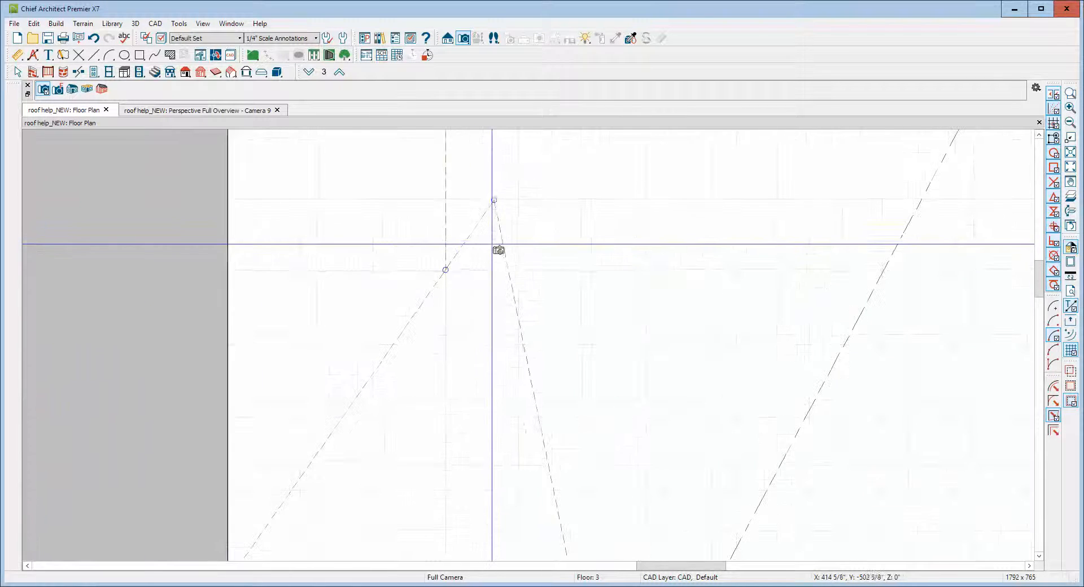
pyautogui.press('space')
pyautogui.click(499, 240)
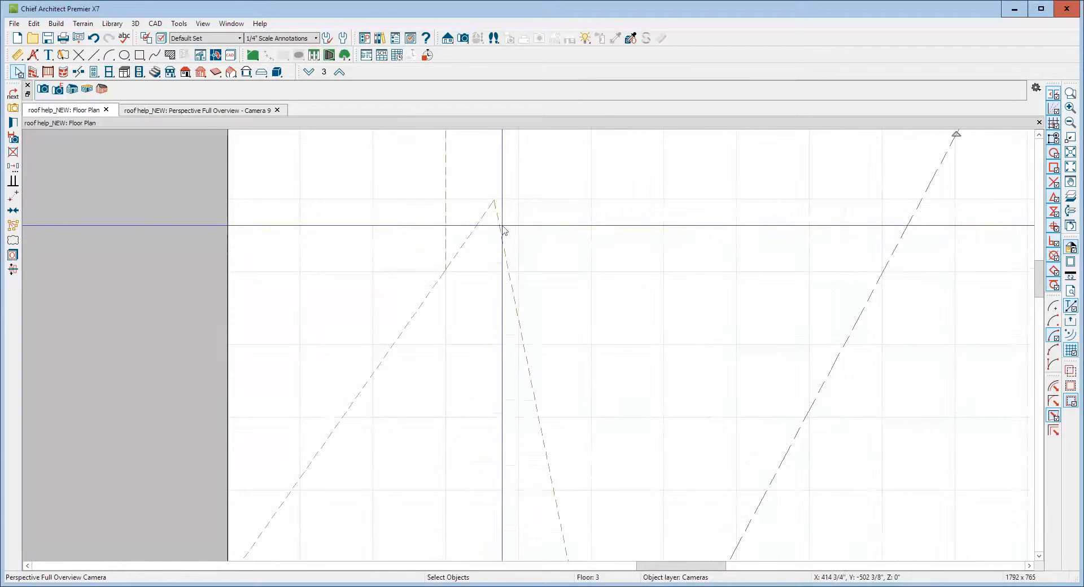
pyautogui.click(531, 379)
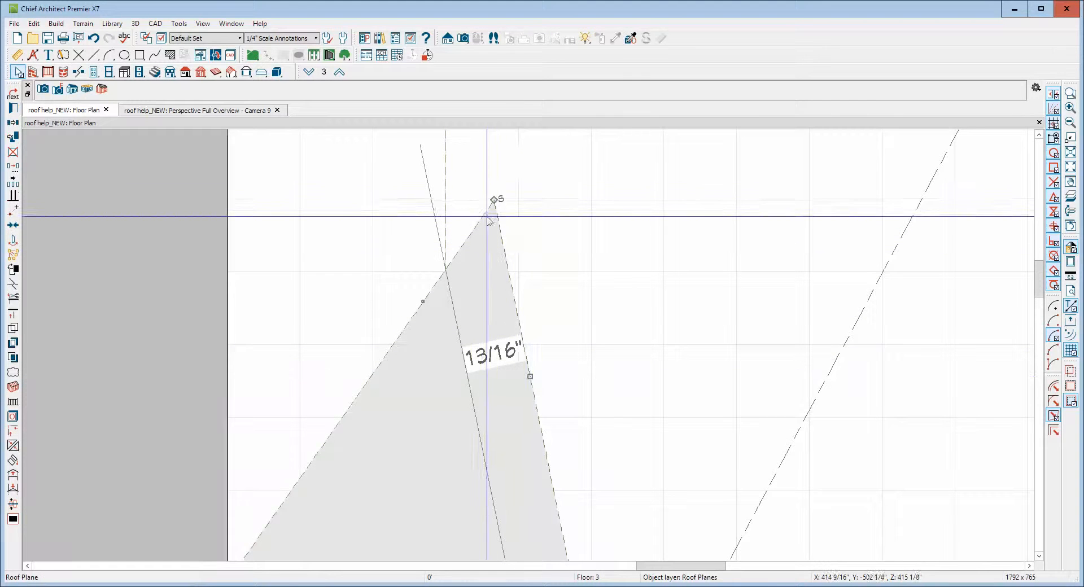
pyautogui.moveTo(493, 198)
pyautogui.mouseDown()
pyautogui.moveTo(472, 254)
pyautogui.moveTo(316, 310)
pyautogui.moveTo(274, 277)
pyautogui.moveTo(452, 276)
pyautogui.moveTo(446, 267)
pyautogui.mouseUp()
# - Join the vertical straight roof plane's diagonal edge with the first curved segment using Join Roof Planes
pyautogui.scroll(-5, 458, 299)
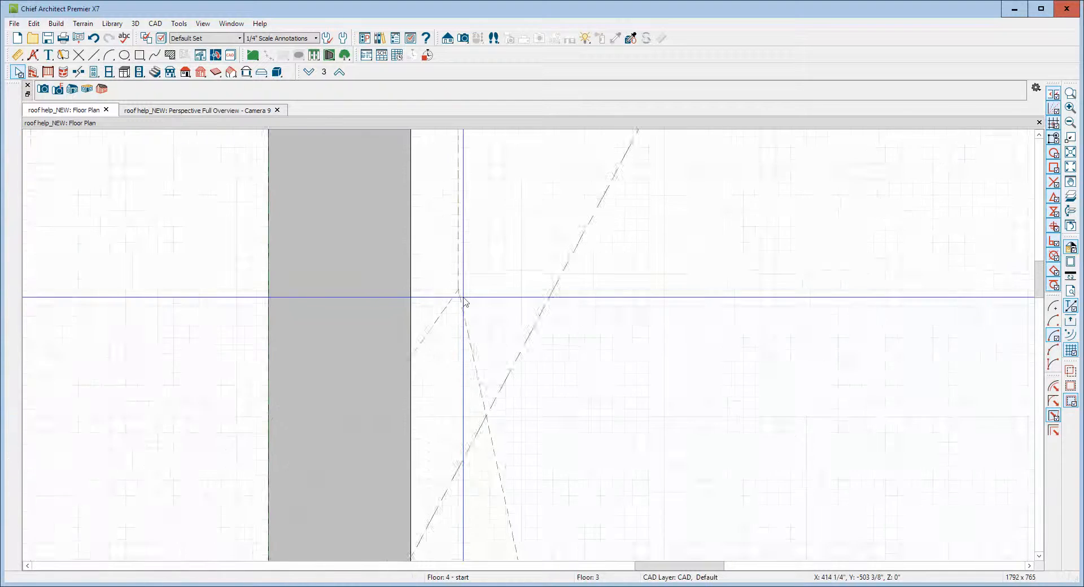
pyautogui.scroll(-5, 452, 320)
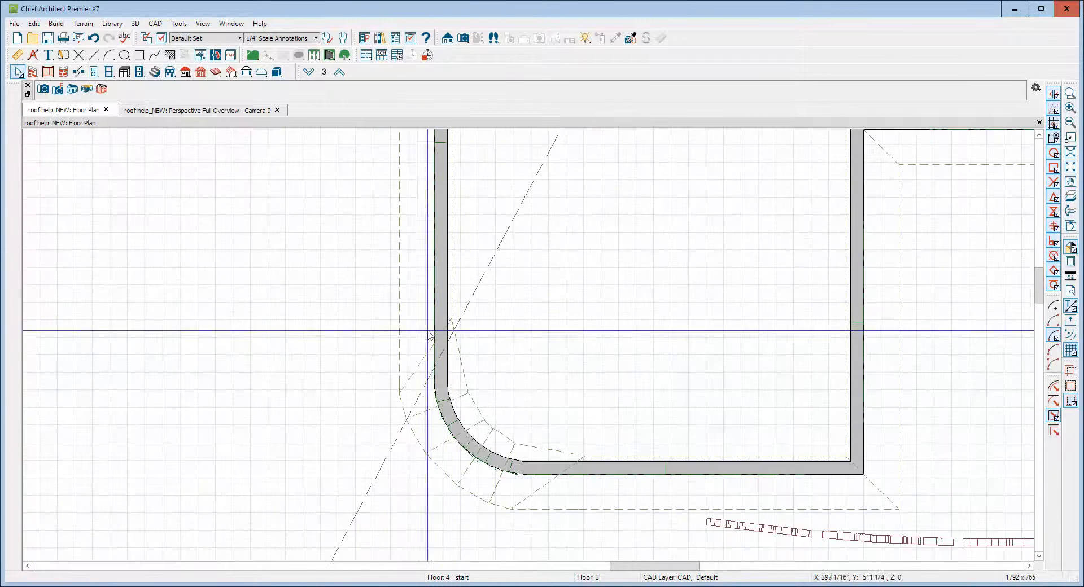
pyautogui.rightClick(418, 364)
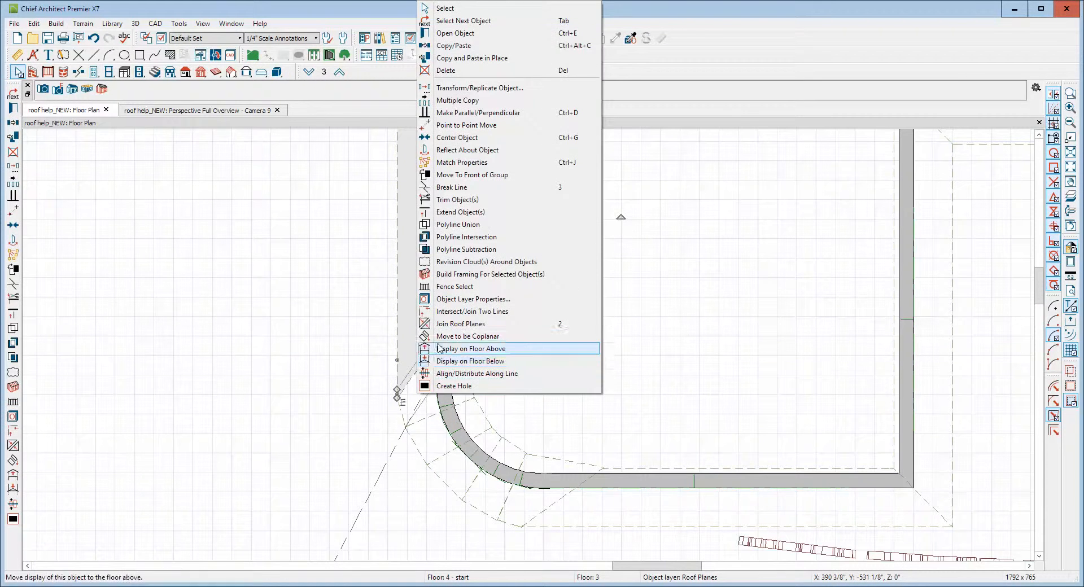
pyautogui.click(460, 324)
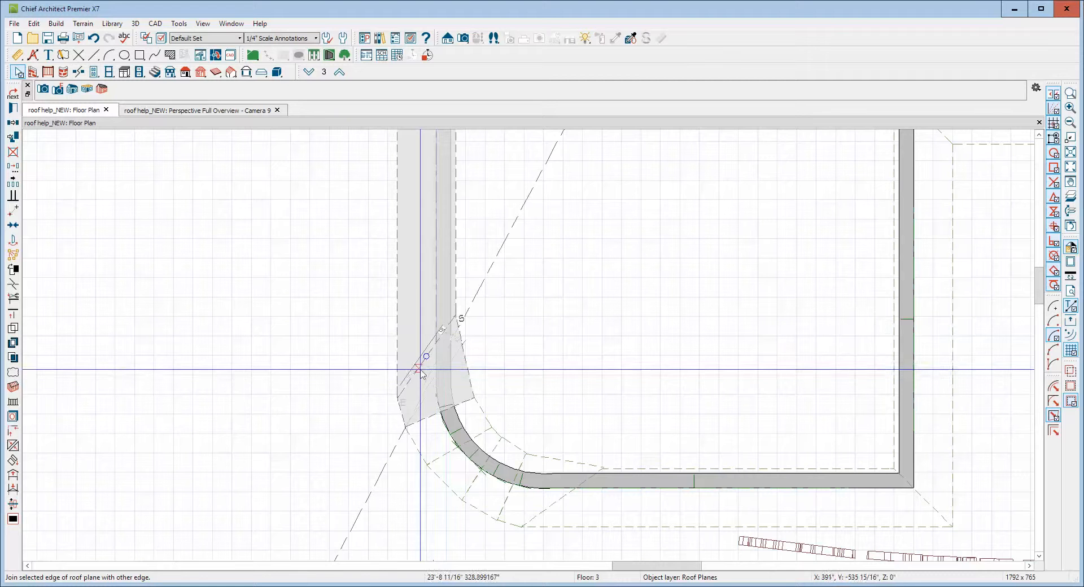
pyautogui.click(420, 370)
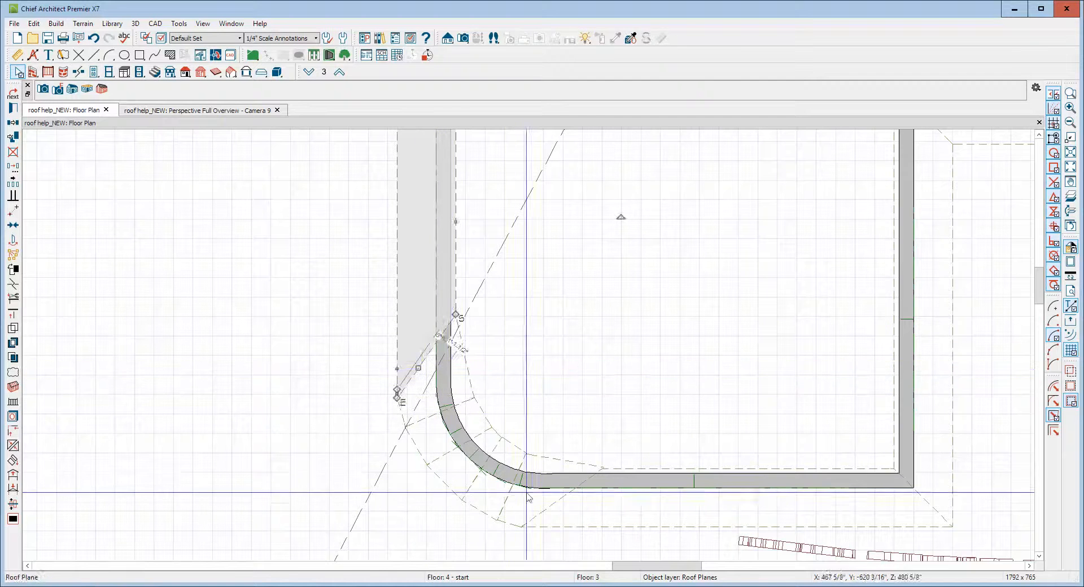
pyautogui.press('Escape')
# - Move the last curved segment's inner corner onto the horizontal straight roof plane's top-edge endpoint, and check the roof in the camera view
pyautogui.scroll(6, 587, 499)
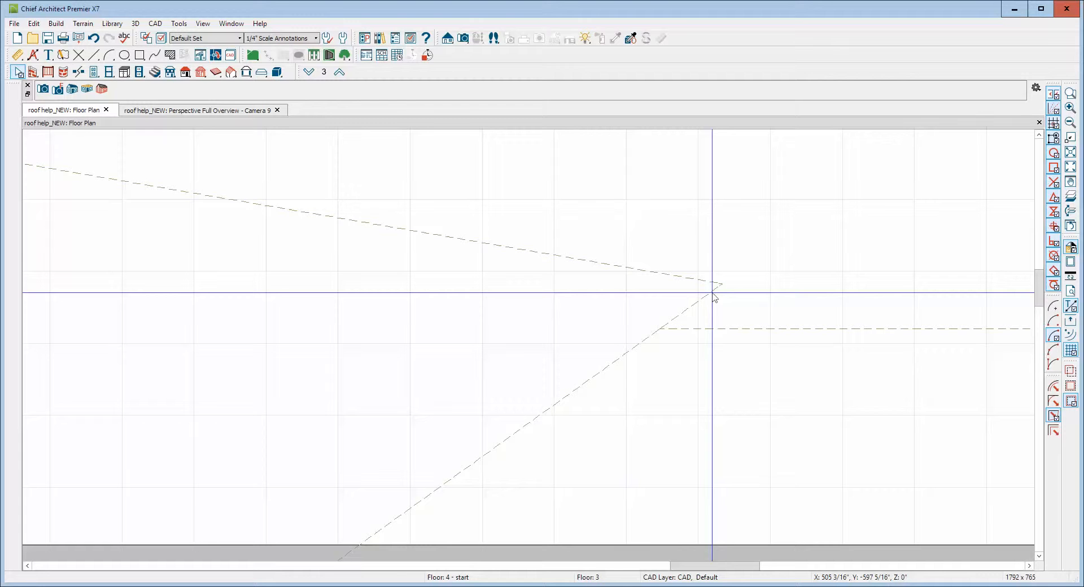
pyautogui.click(714, 296)
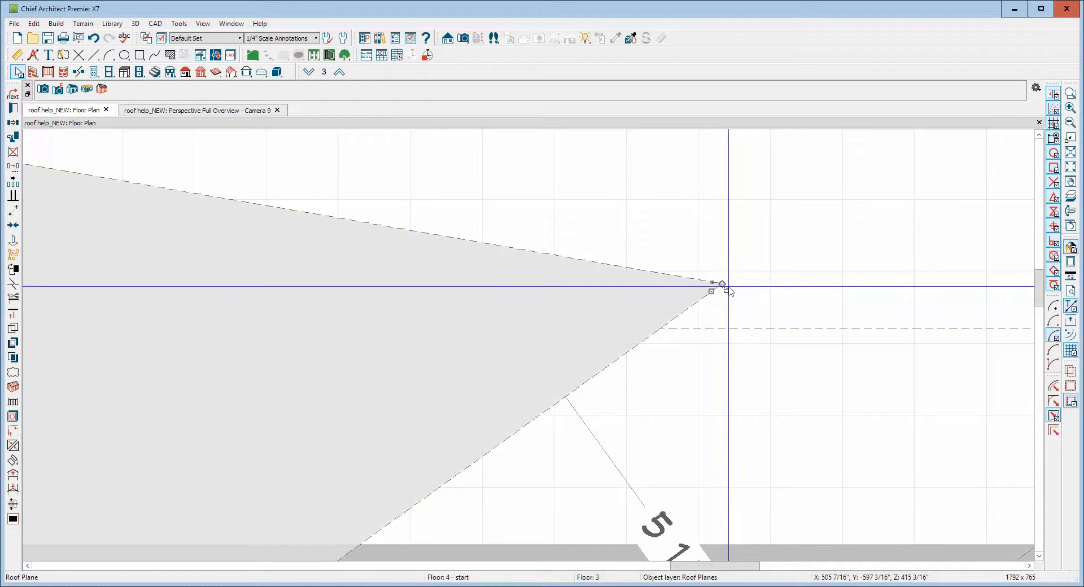
pyautogui.moveTo(721, 285); pyautogui.dragTo(659, 328)
pyautogui.press('Escape')
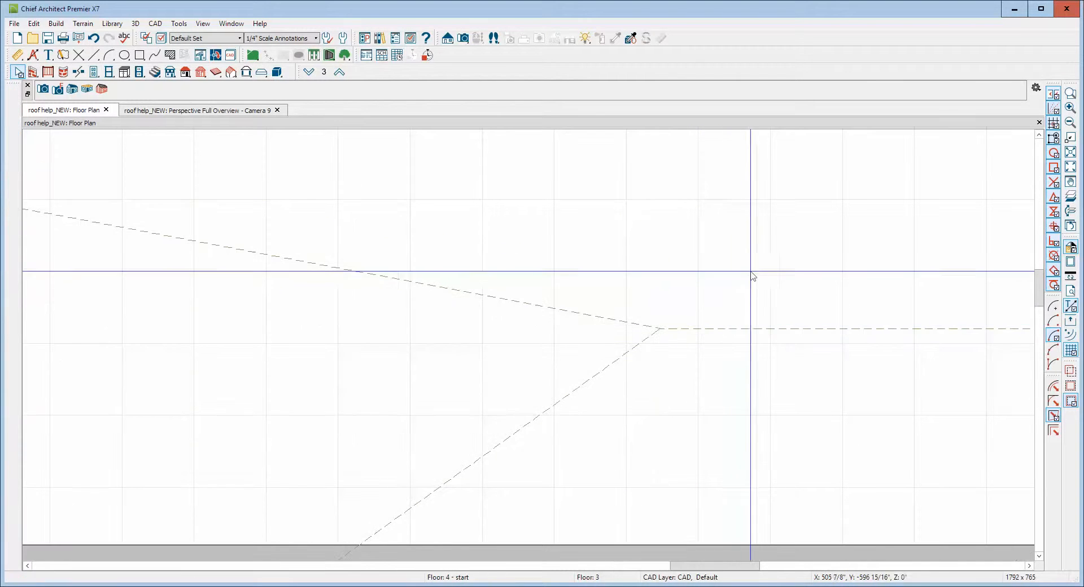
pyautogui.press('alt')
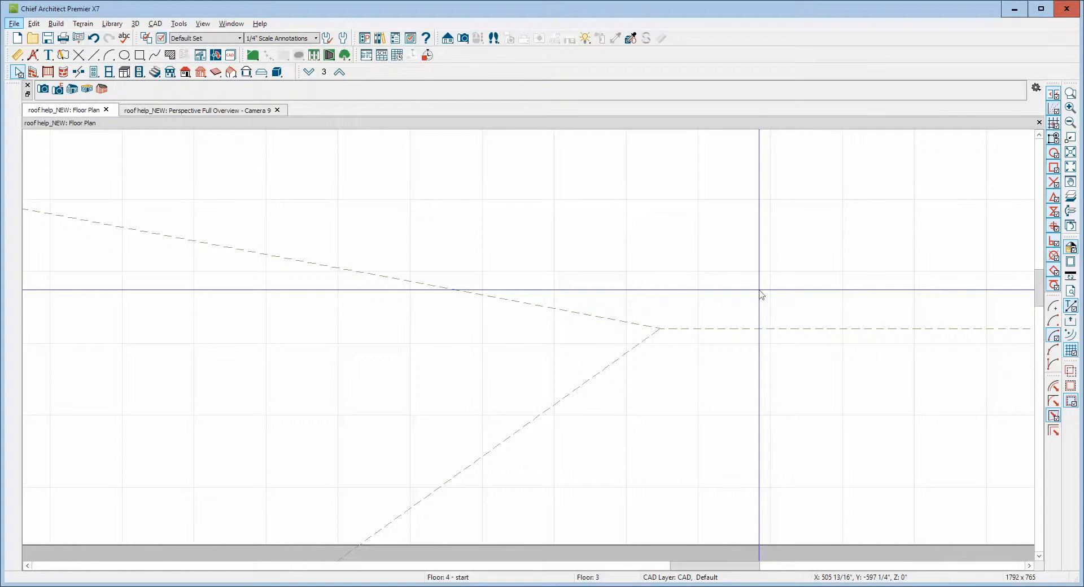
pyautogui.hotkey('ctrl', 'Tab')
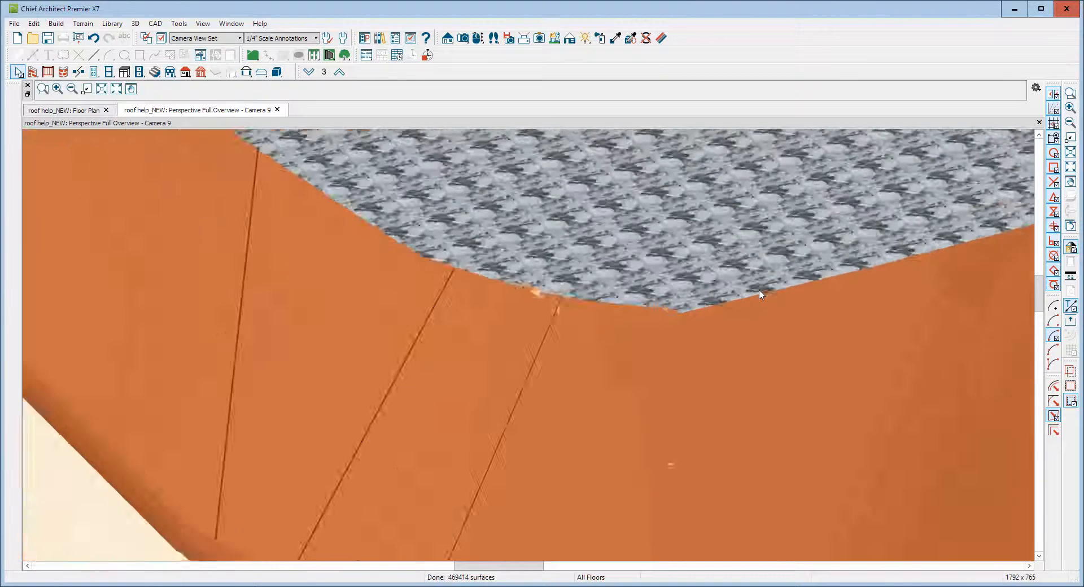
pyautogui.scroll(5, 626, 299)
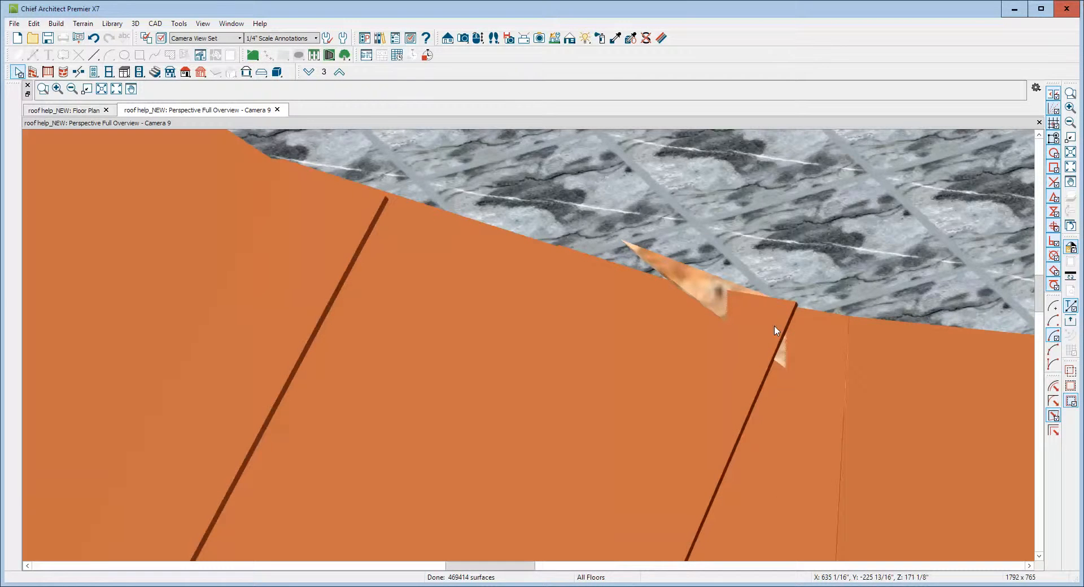
# - In the floor plan, move the second curved segment's upper inner corner to meet the first curved segment's inner corner
pyautogui.hotkey('ctrl', 'Tab')
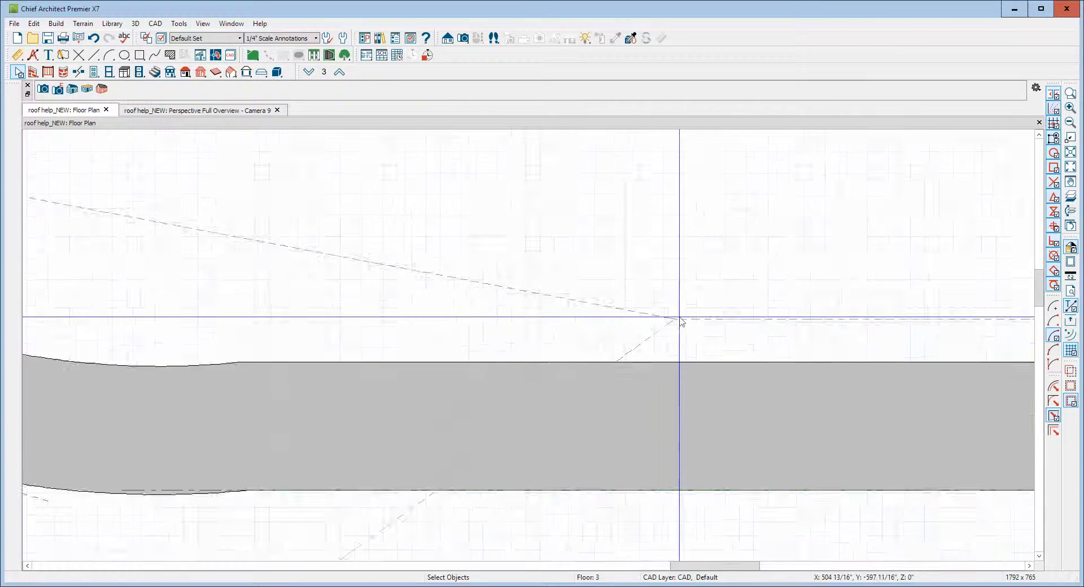
pyautogui.scroll(-10, 679, 317)
pyautogui.scroll(2, 506, 246)
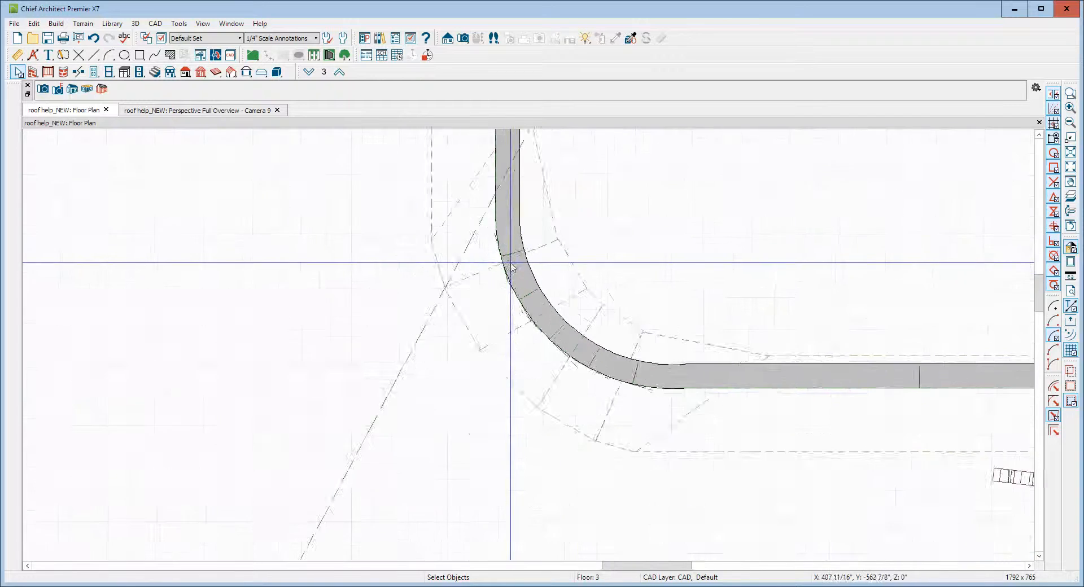
pyautogui.scroll(5, 570, 246)
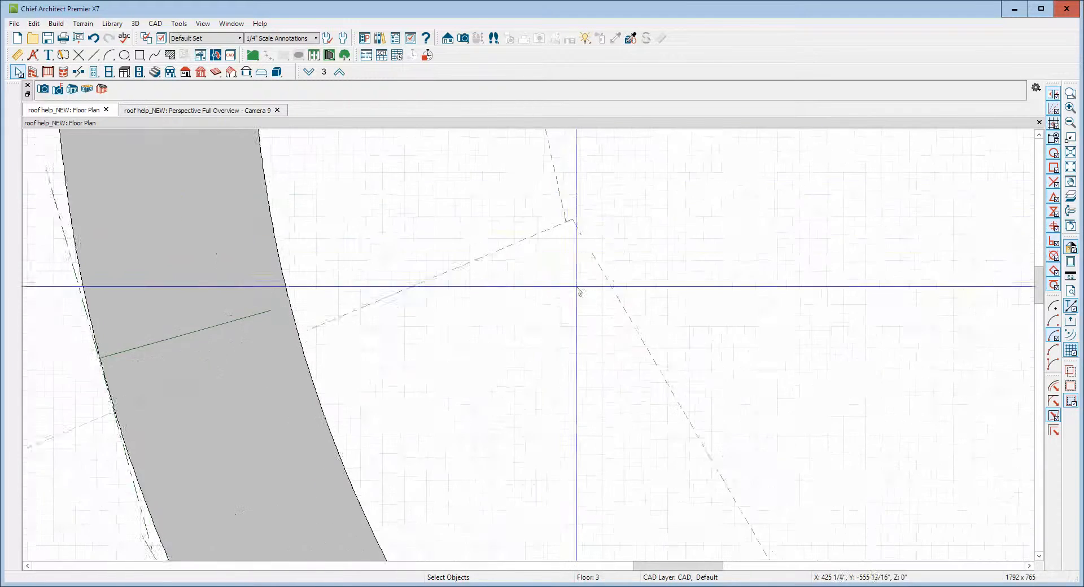
pyautogui.scroll(8, 577, 287)
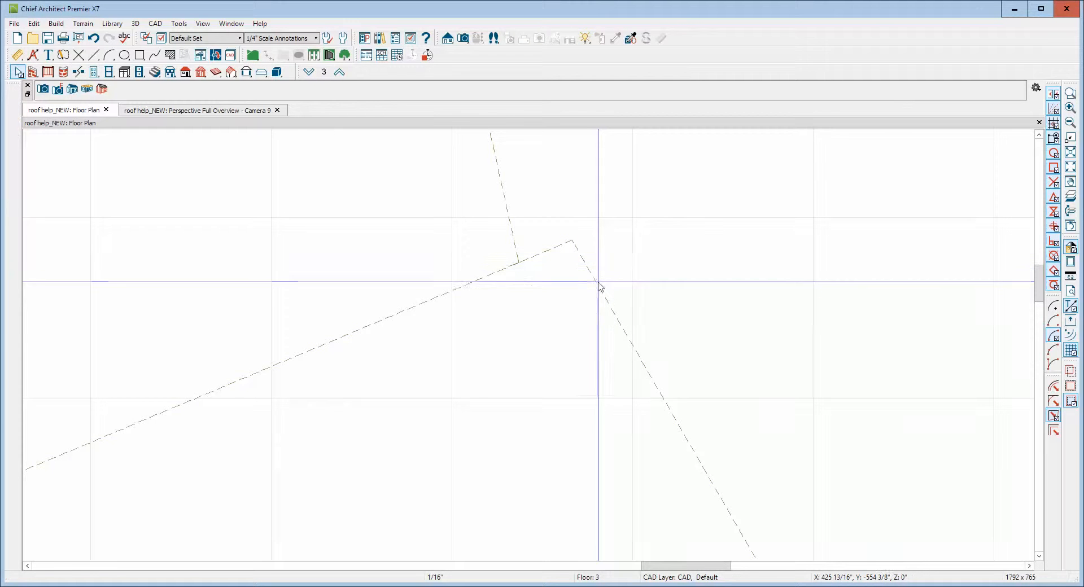
pyautogui.click(599, 288)
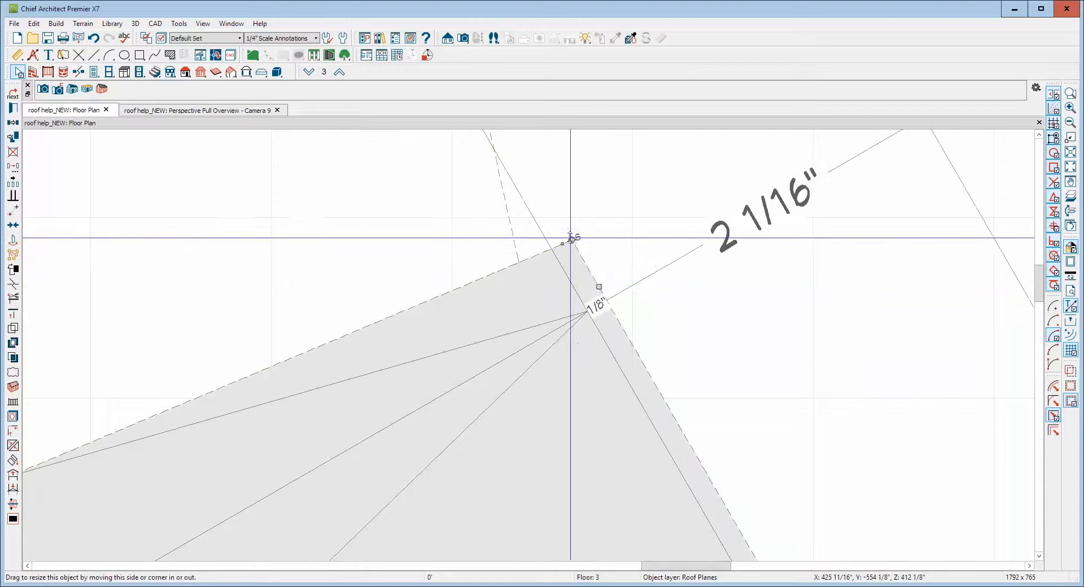
pyautogui.moveTo(571, 238); pyautogui.dragTo(510, 261)
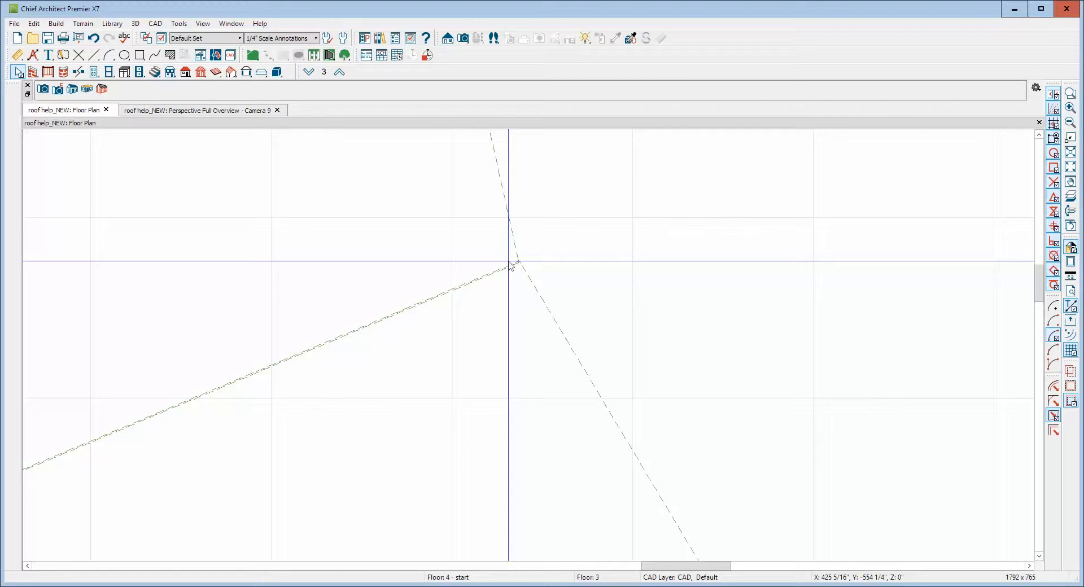
# - Join the shared edge of the first and second curved segments with Join Roof Planes, and check the result in the camera view
pyautogui.rightClick(500, 281)
pyautogui.press('Escape')
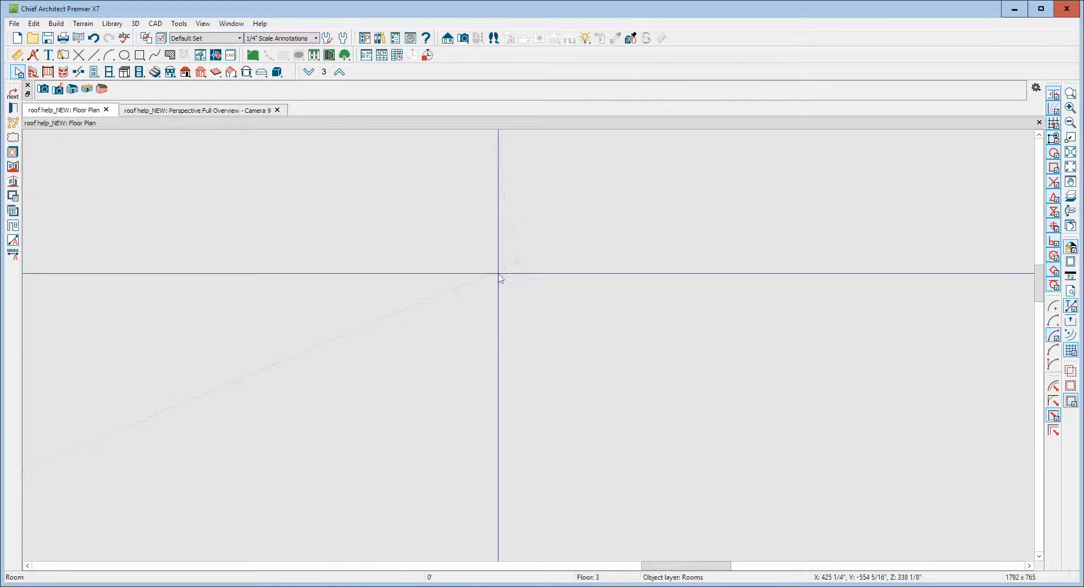
pyautogui.rightClick(499, 278)
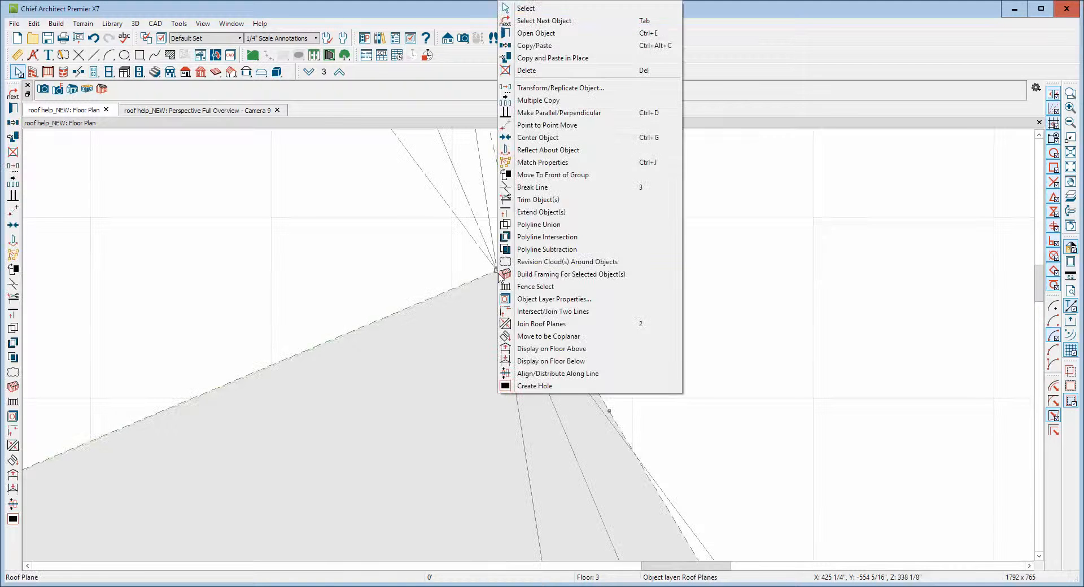
pyautogui.click(541, 324)
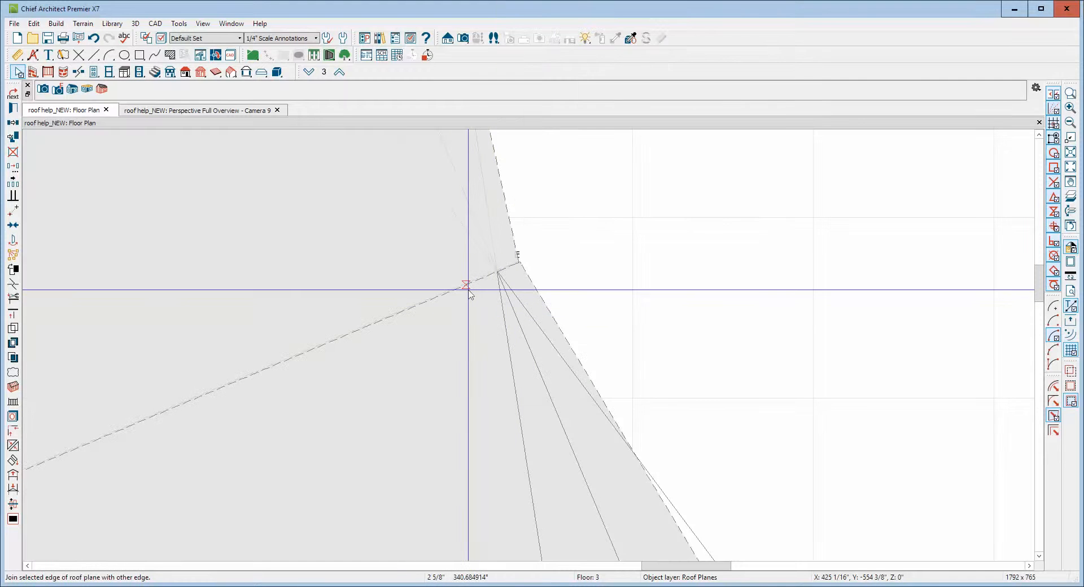
pyautogui.click(468, 290)
pyautogui.click(598, 285)
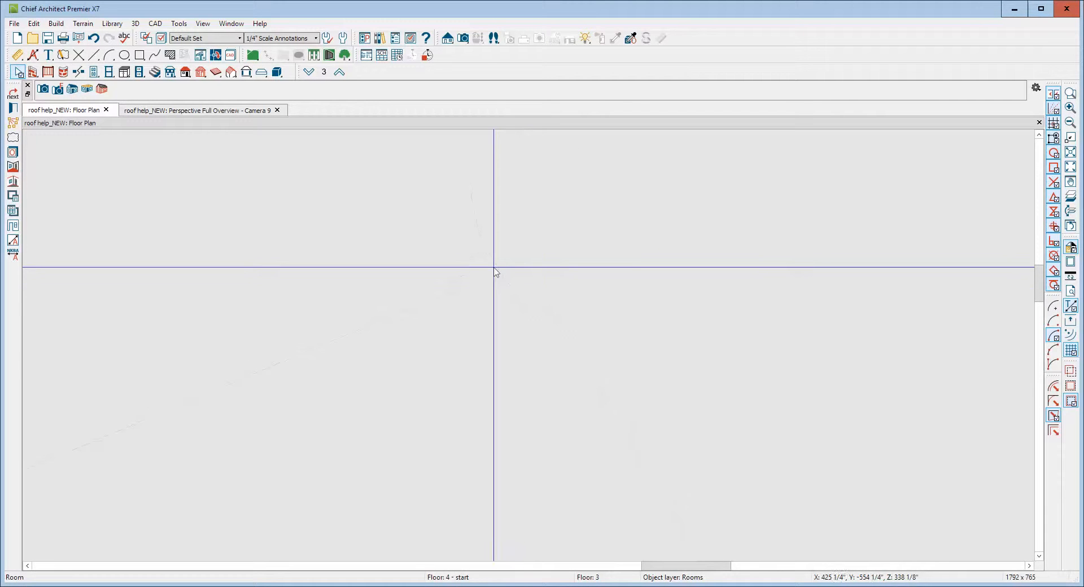
pyautogui.hotkey('ctrl', 'Tab')
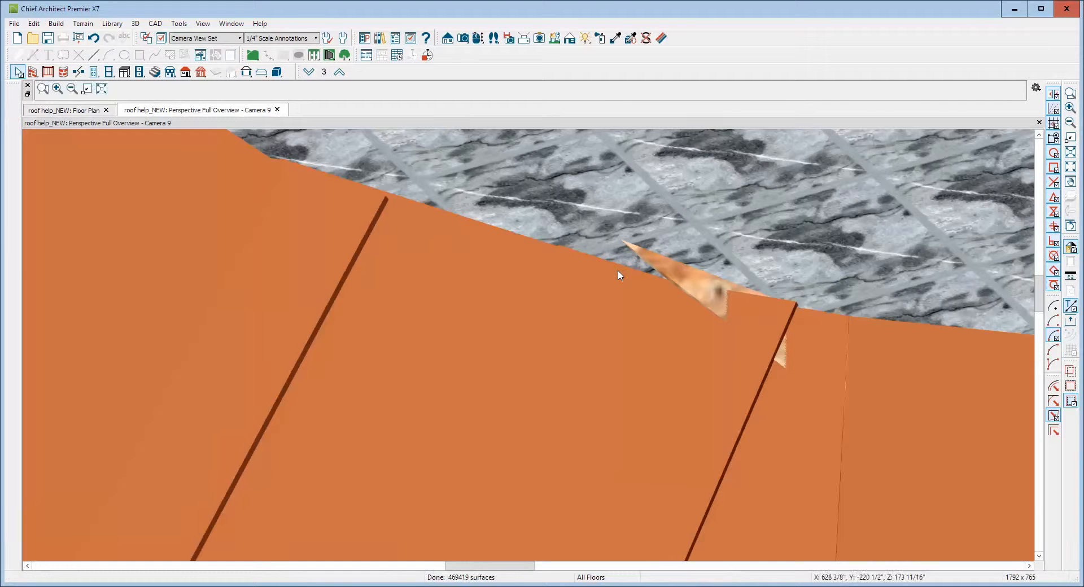
# - In the floor plan, move the second curved segment's lower inner corner to meet the third curved segment's inner corner
pyautogui.hotkey('ctrl', 'Tab')
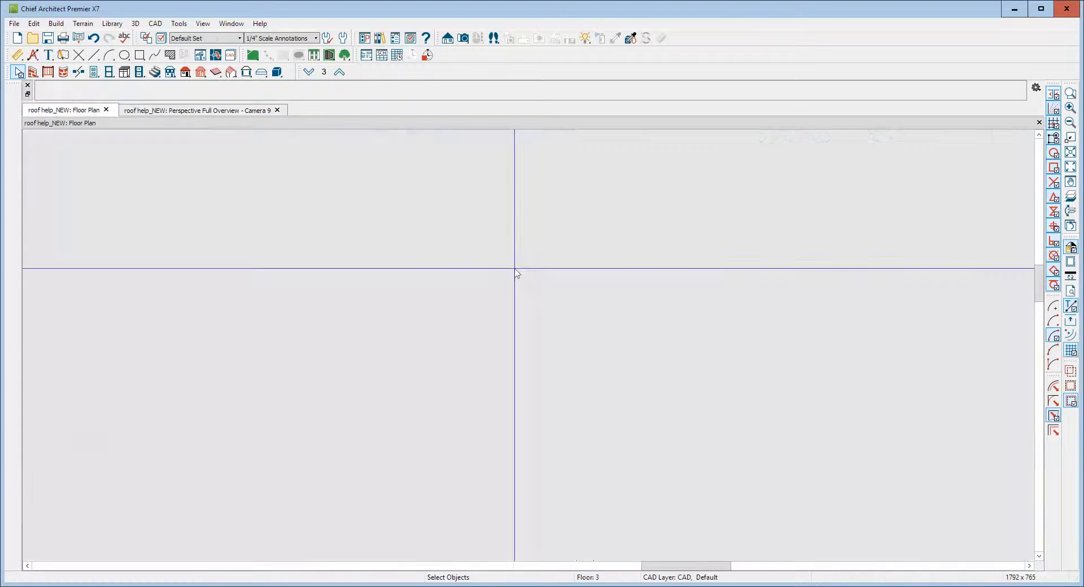
pyautogui.scroll(3, 644, 276)
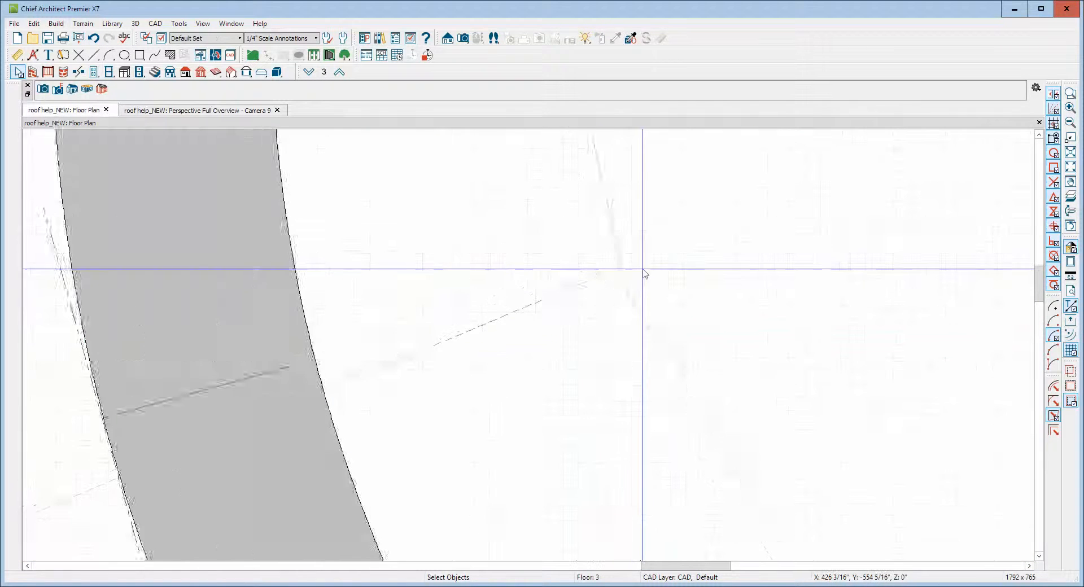
pyautogui.scroll(-2, 744, 456)
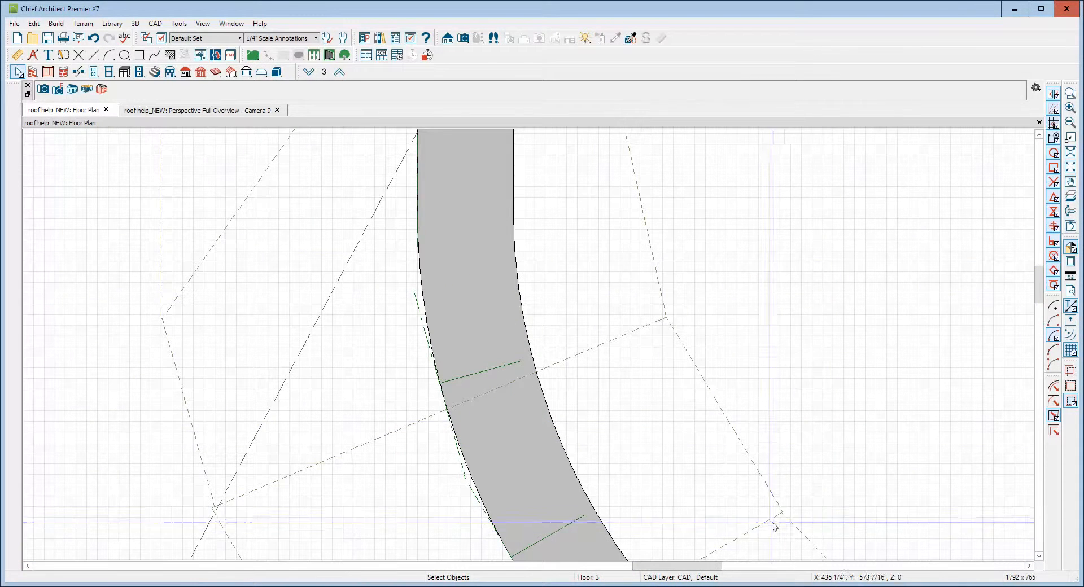
pyautogui.scroll(5, 781, 540)
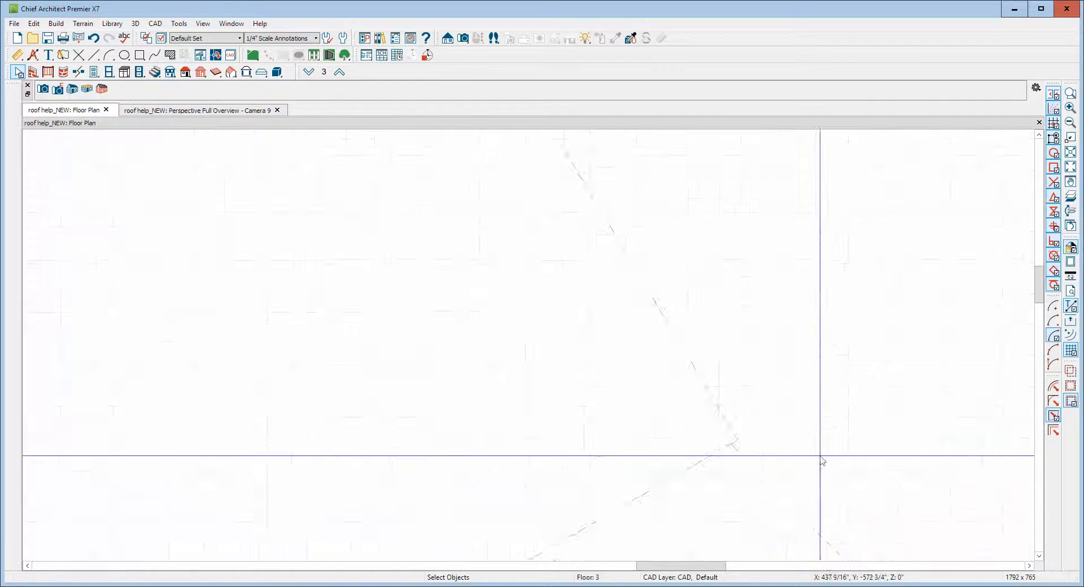
pyautogui.scroll(5, 722, 445)
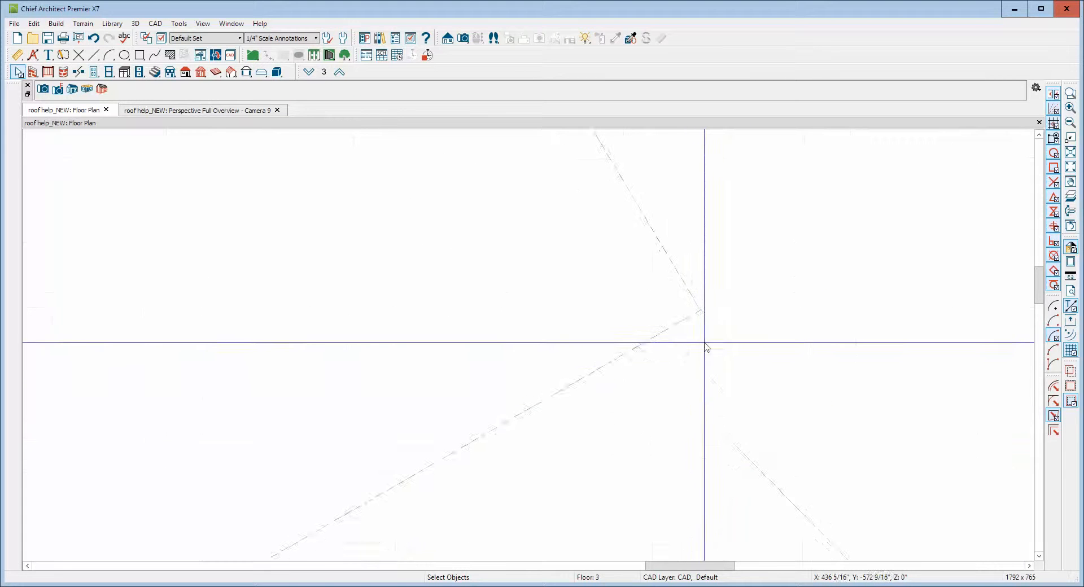
pyautogui.click(697, 310)
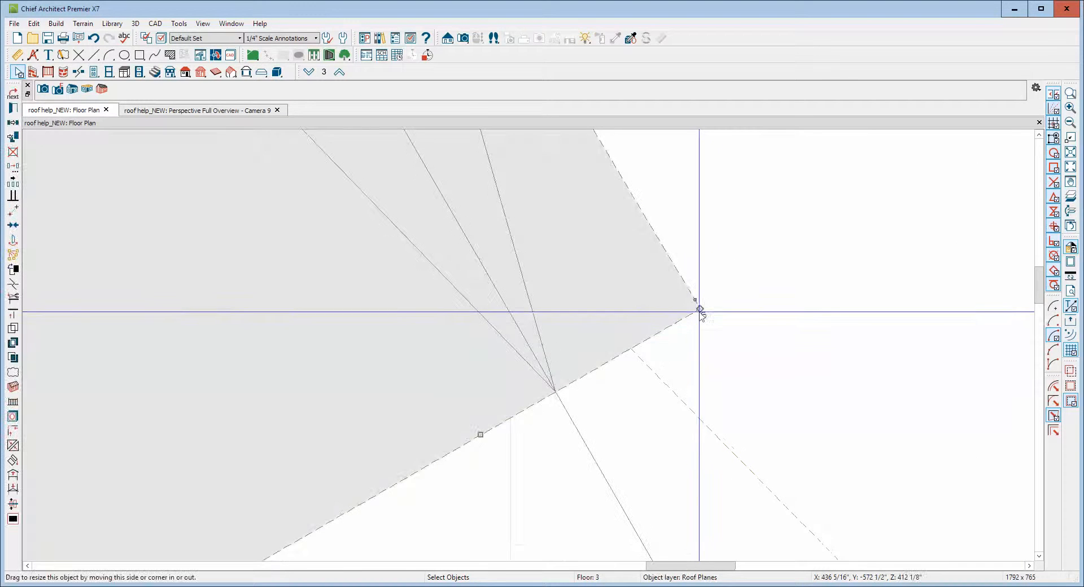
pyautogui.moveTo(699, 309); pyautogui.dragTo(649, 343)
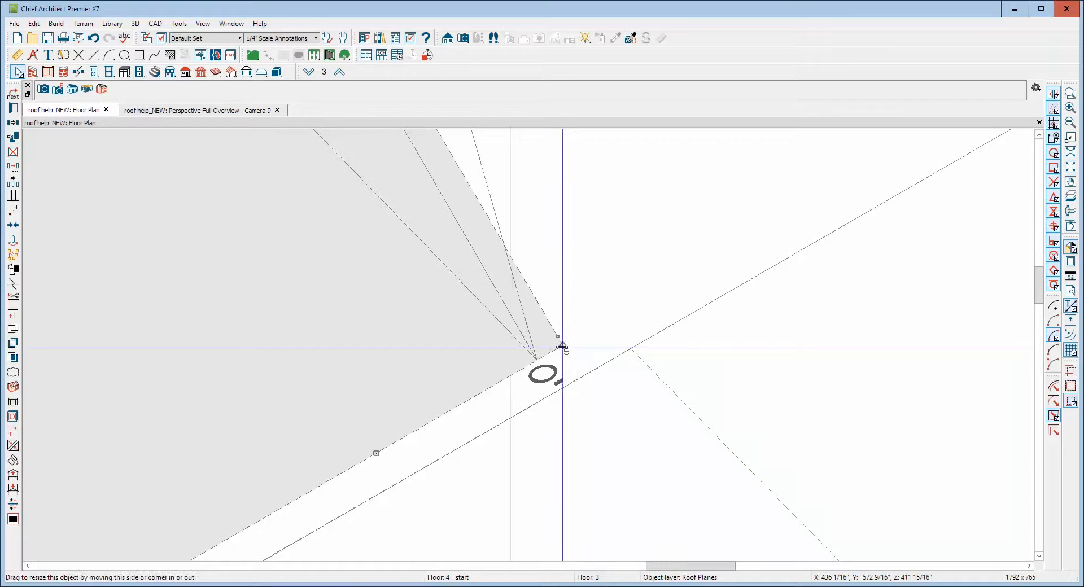
pyautogui.moveTo(560, 346); pyautogui.dragTo(631, 350)
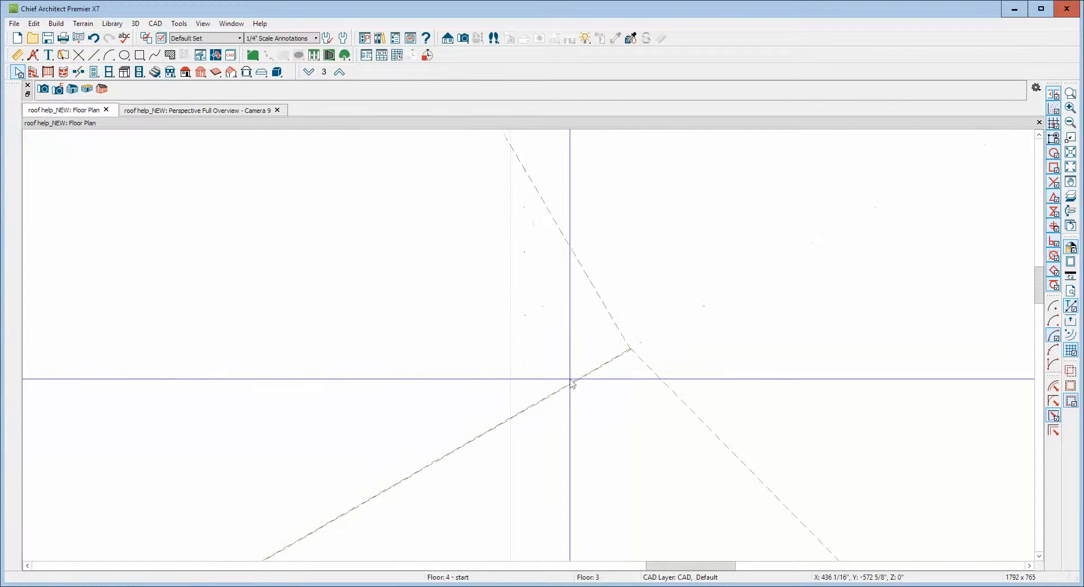
# - Join the shared edge of the second and third curved segments with Join Roof Planes, and check the result in the camera view
pyautogui.rightClick(577, 385)
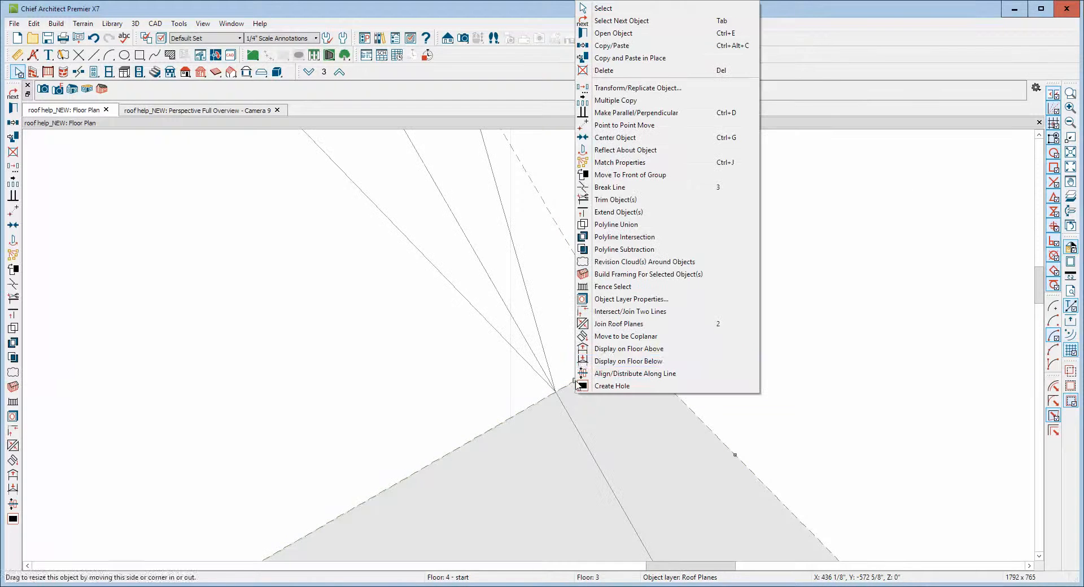
pyautogui.click(615, 322)
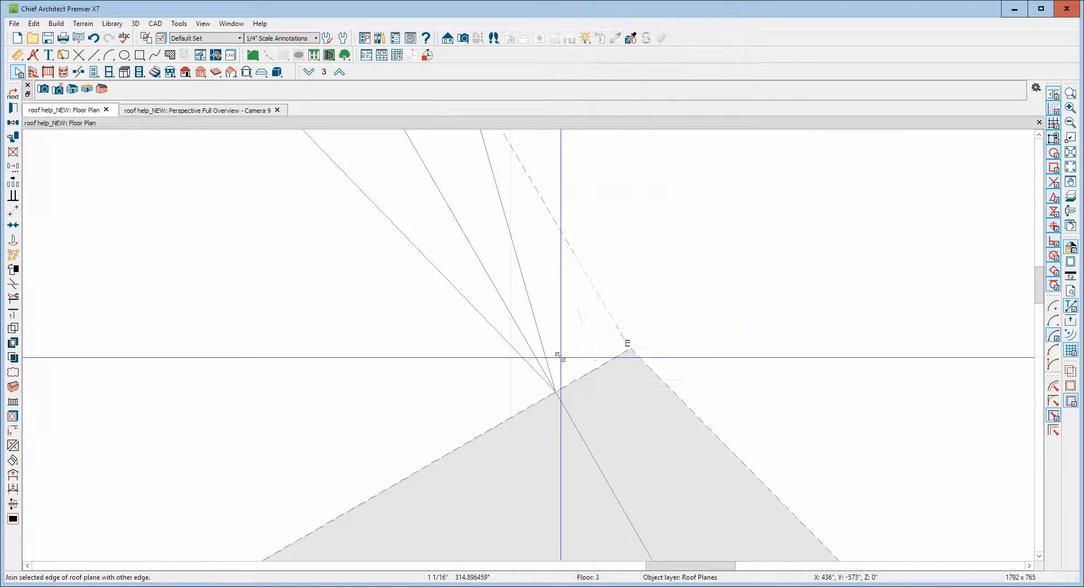
pyautogui.click(540, 404)
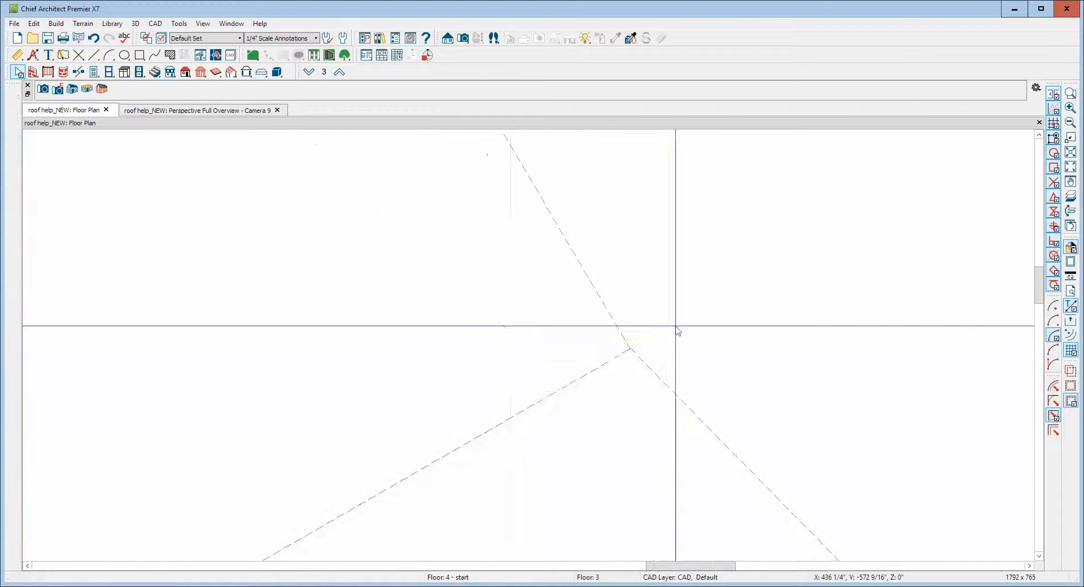
pyautogui.click(695, 326)
pyautogui.hotkey('ctrl', 'Tab')
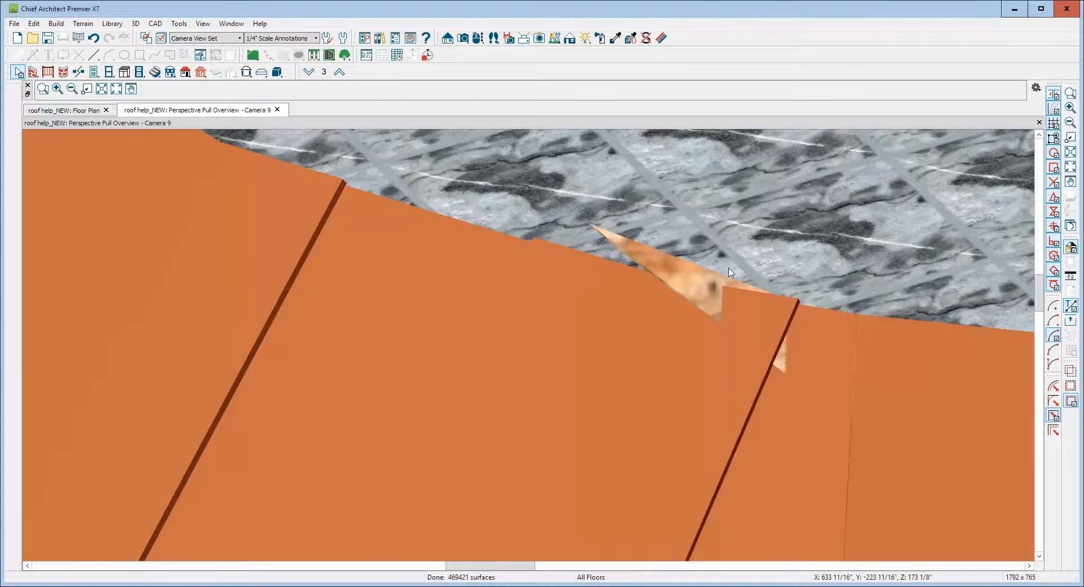
pyautogui.scroll(-2, 728, 268)
pyautogui.scroll(-1, 728, 272)
pyautogui.scroll(2, 720, 271)
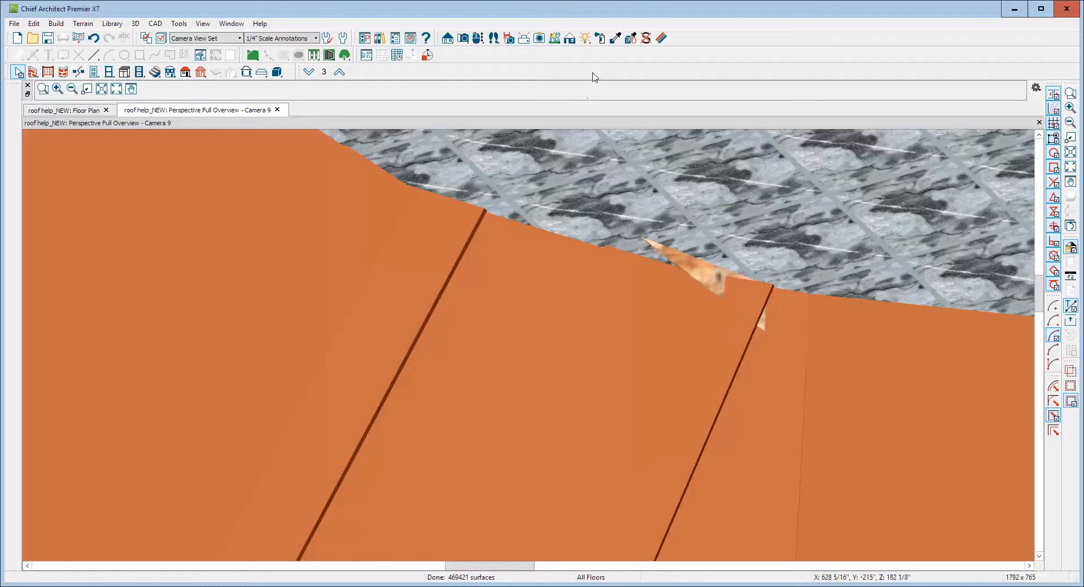
# - Try to remove the stray sliver at the curved roof's inner top edge with Delete Surface, and look over the whole corner
pyautogui.click(645, 38)
pyautogui.click(712, 275)
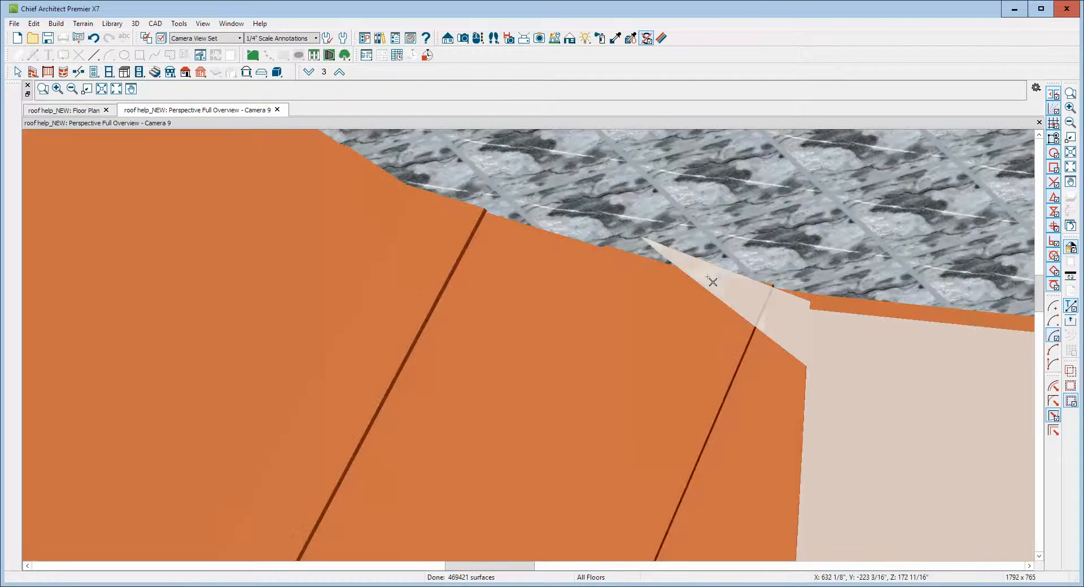
pyautogui.click(712, 281)
pyautogui.click(734, 297)
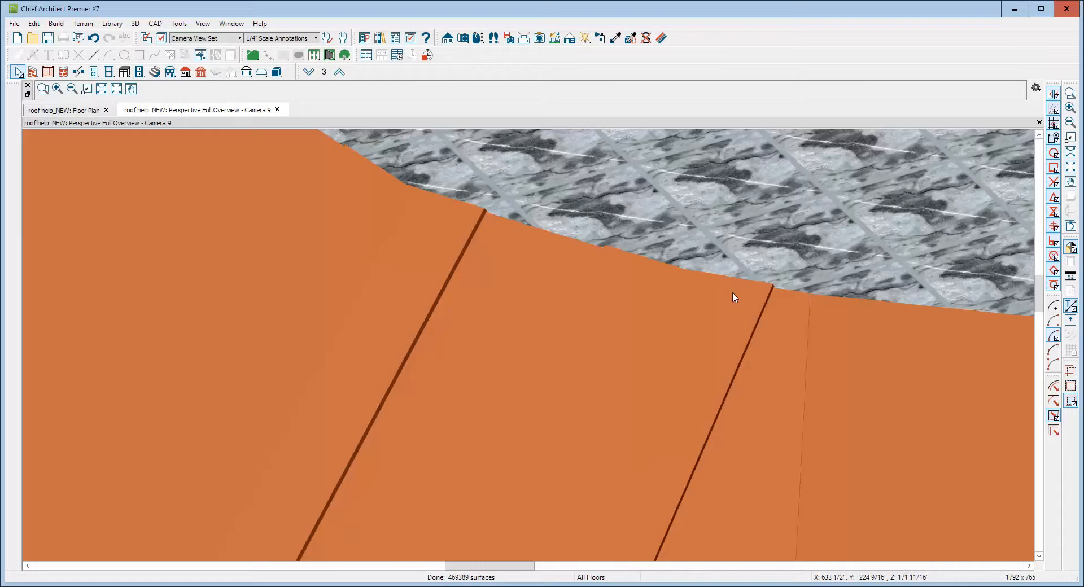
pyautogui.scroll(-6, 711, 271)
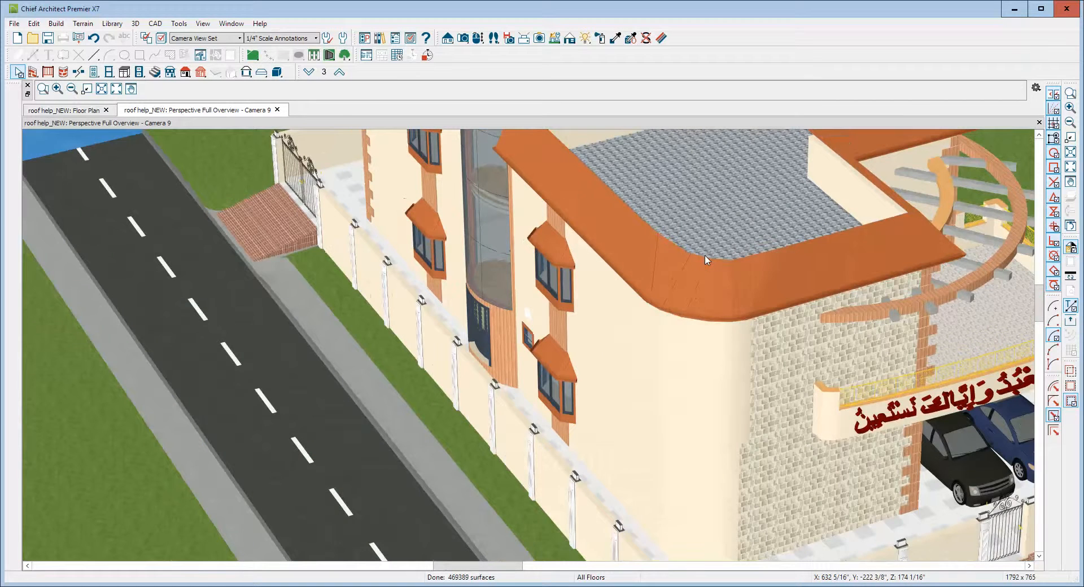
pyautogui.scroll(2, 707, 260)
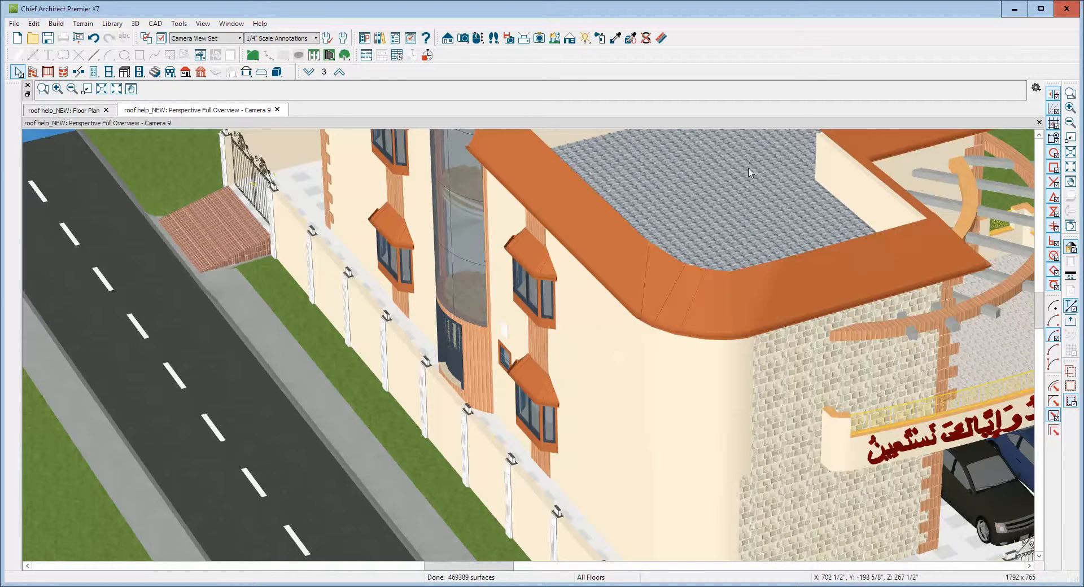
pyautogui.scroll(1, 677, 282)
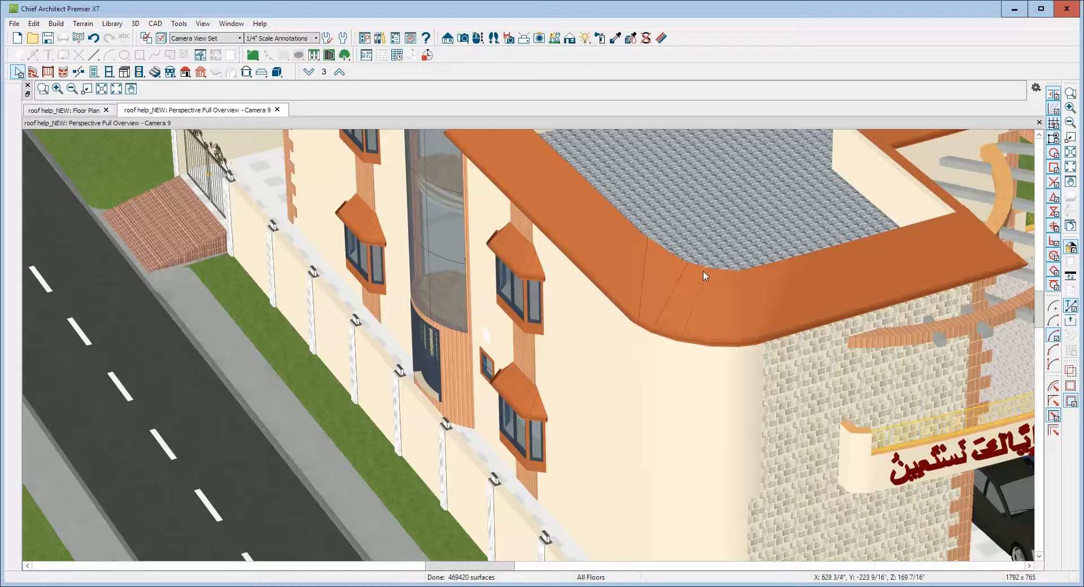
# - Try to hide the stray sliver by painting it with the plan material Opening (no material), and review the roof corner
pyautogui.scroll(8, 711, 272)
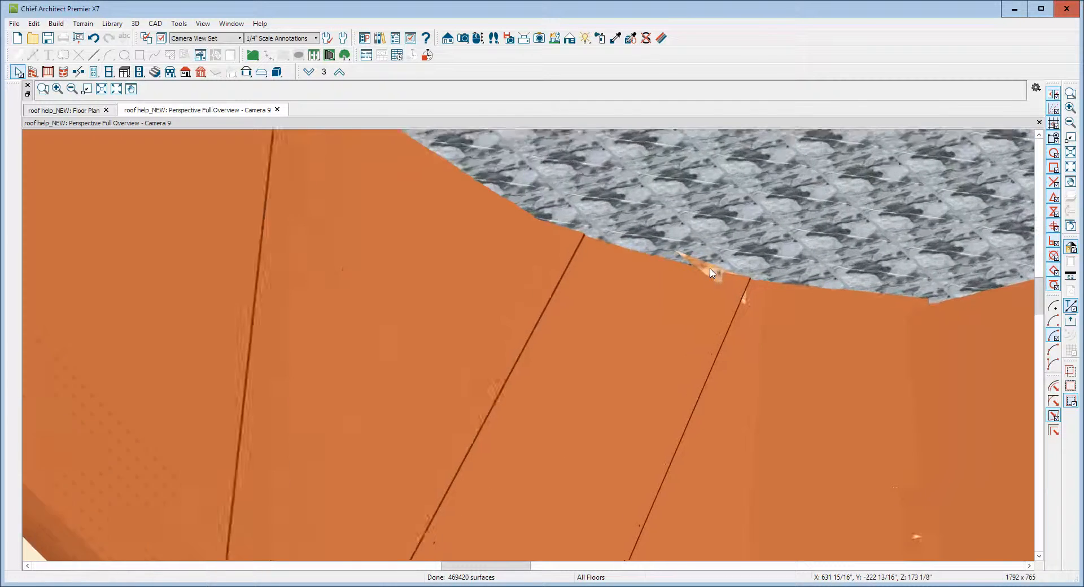
pyautogui.click(599, 39)
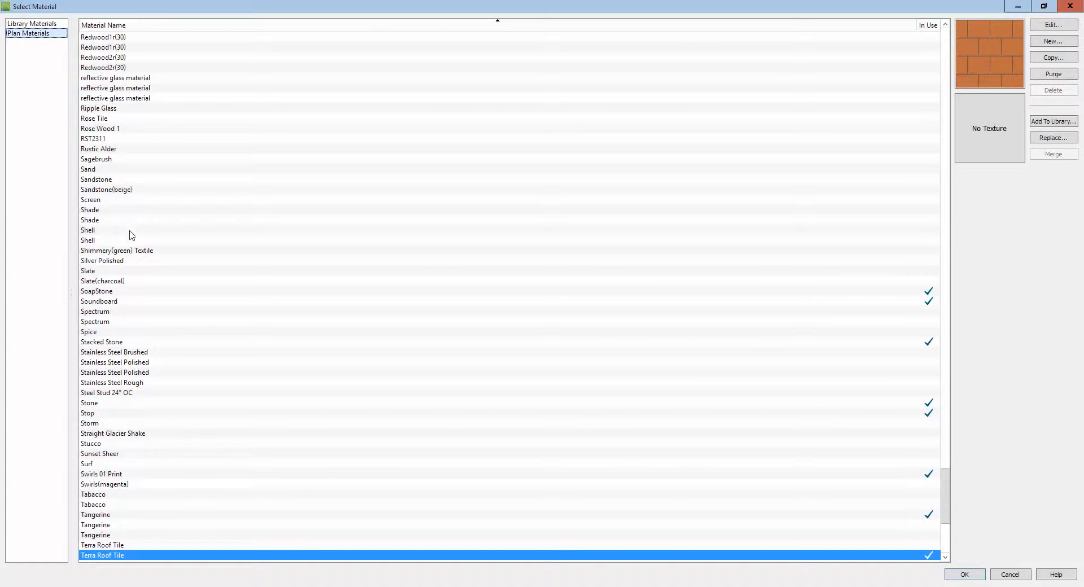
pyautogui.scroll(-1, 131, 235)
pyautogui.scroll(18, 131, 235)
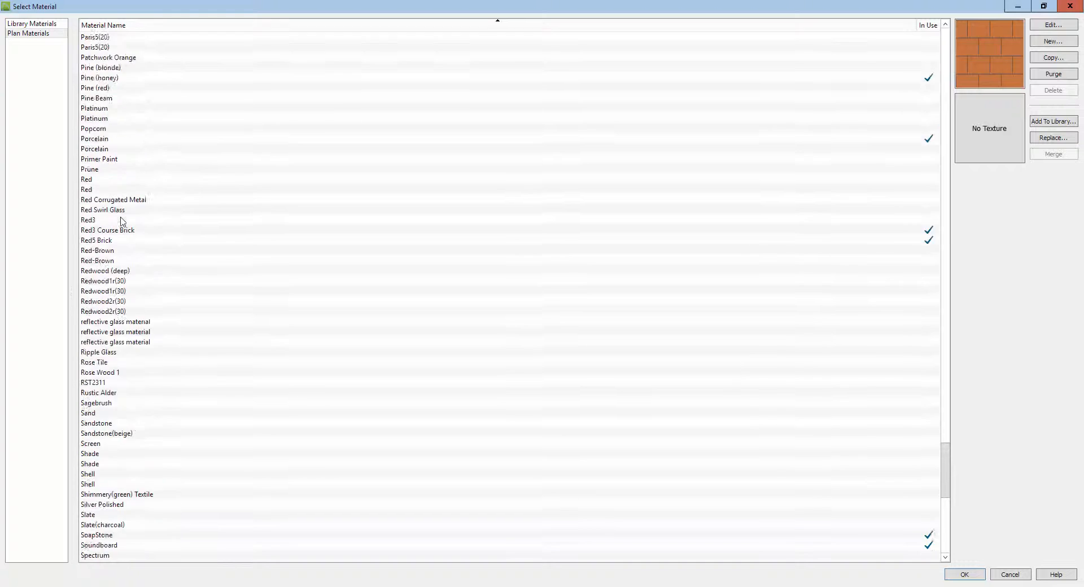
pyautogui.scroll(1, 123, 221)
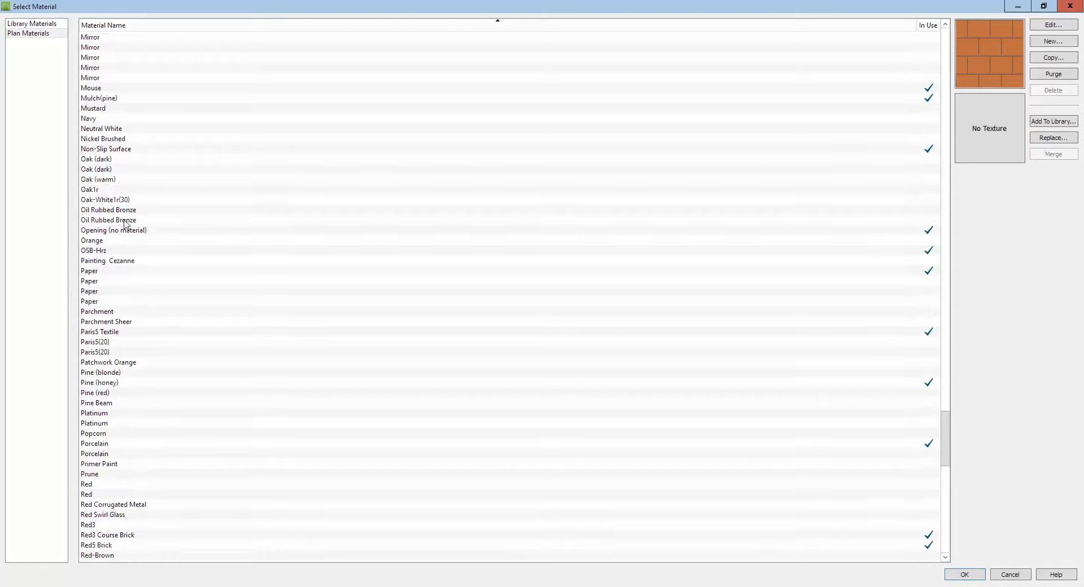
pyautogui.click(103, 230)
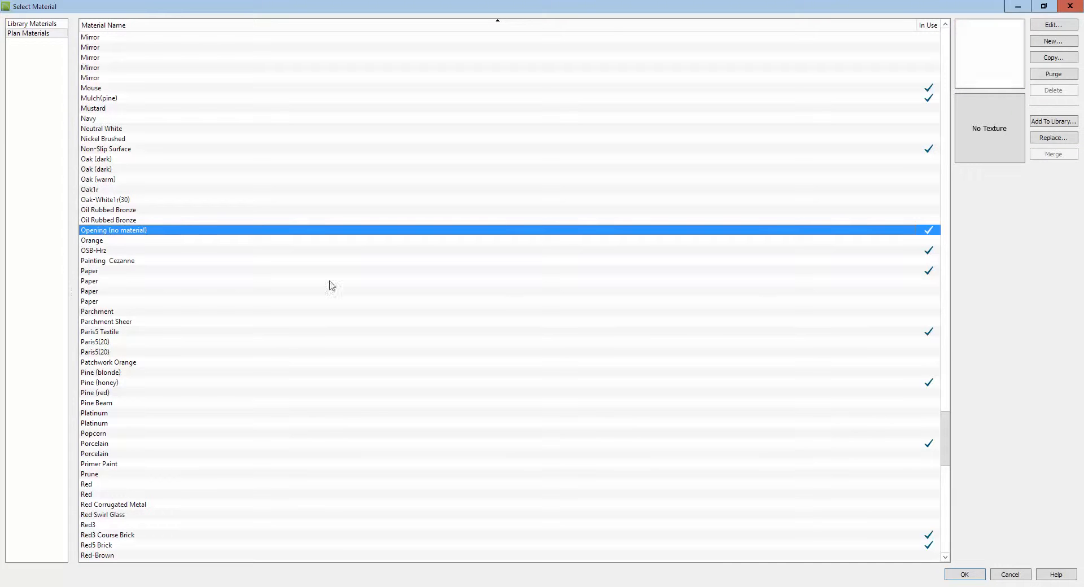
pyautogui.click(964, 575)
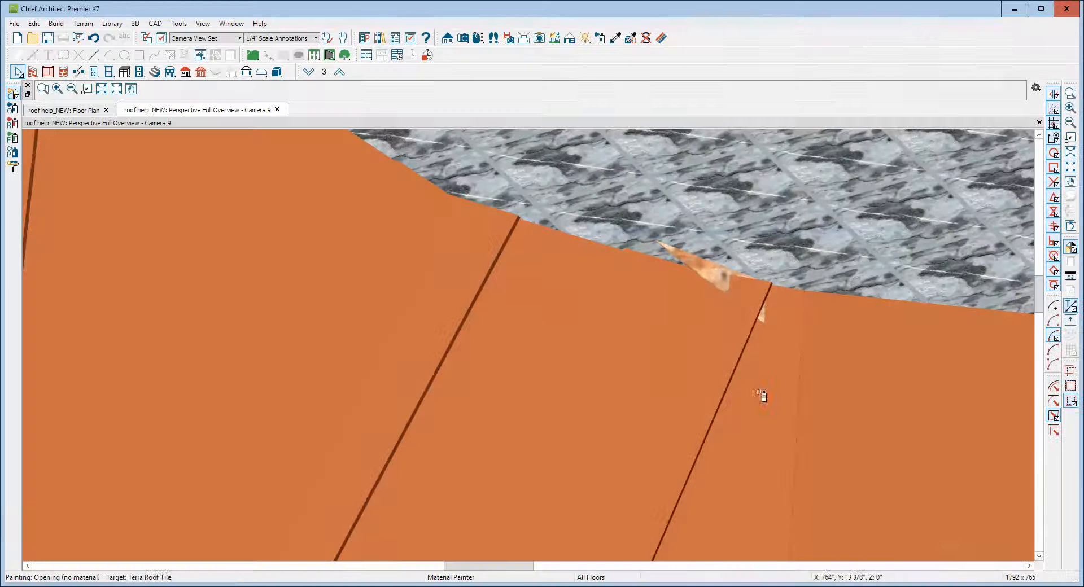
pyautogui.click(723, 279)
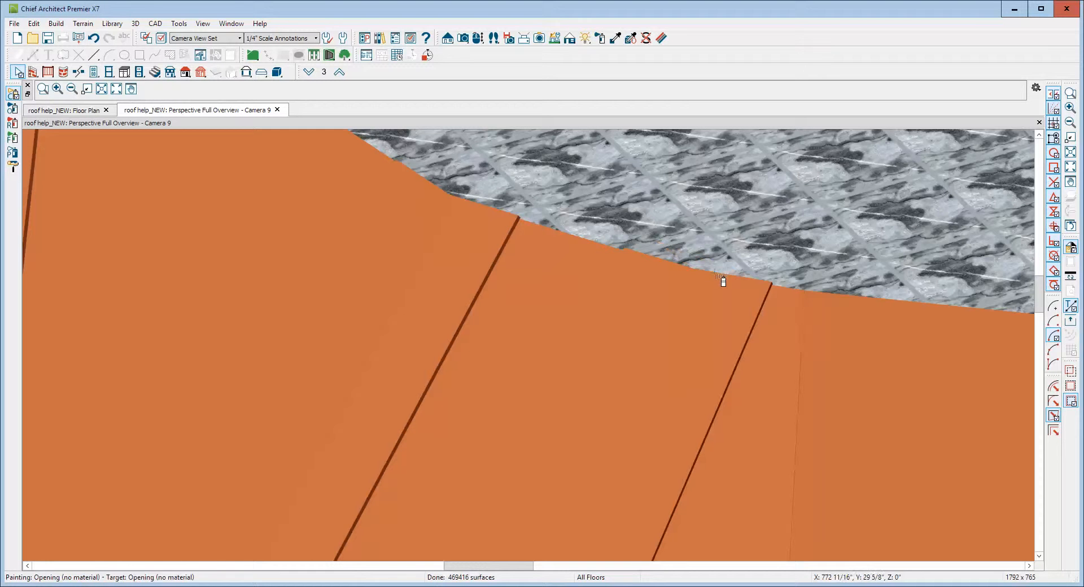
pyautogui.scroll(-5, 717, 279)
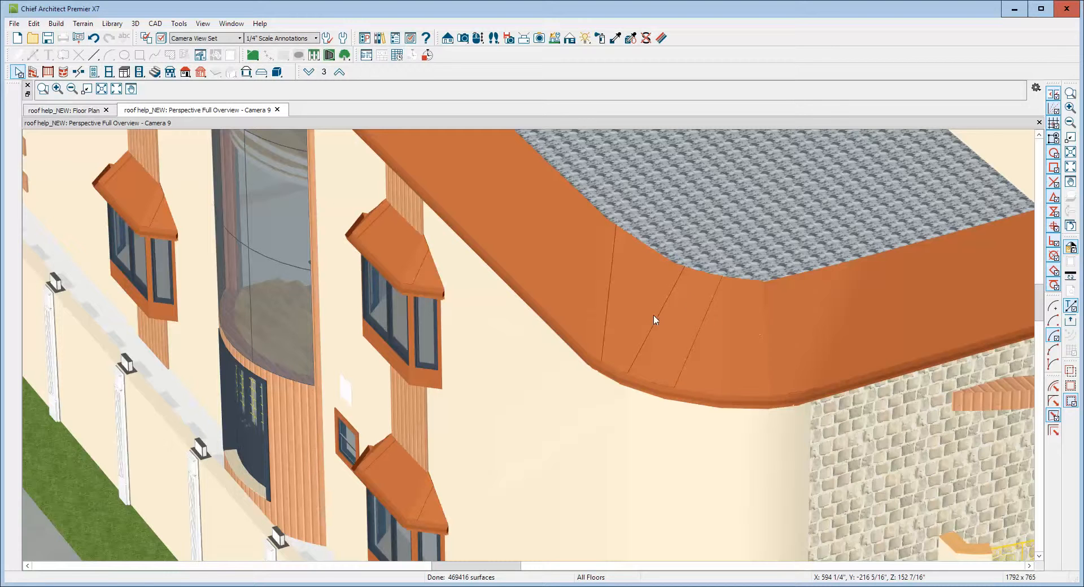
# - Undo the no-material painting of the sliver and inspect the curved roof's inner top edge again
pyautogui.click(695, 264)
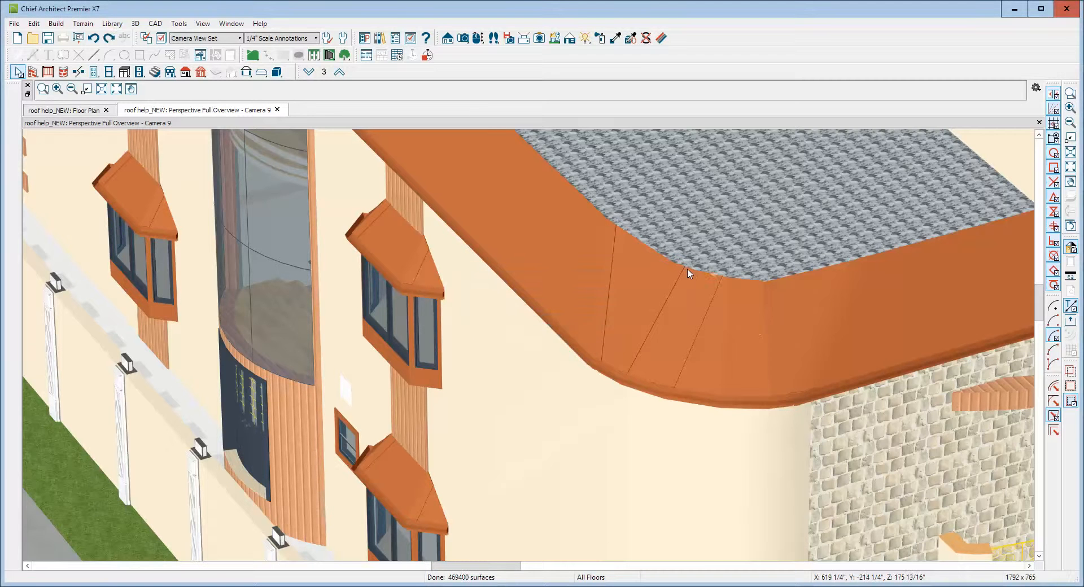
pyautogui.scroll(10, 712, 282)
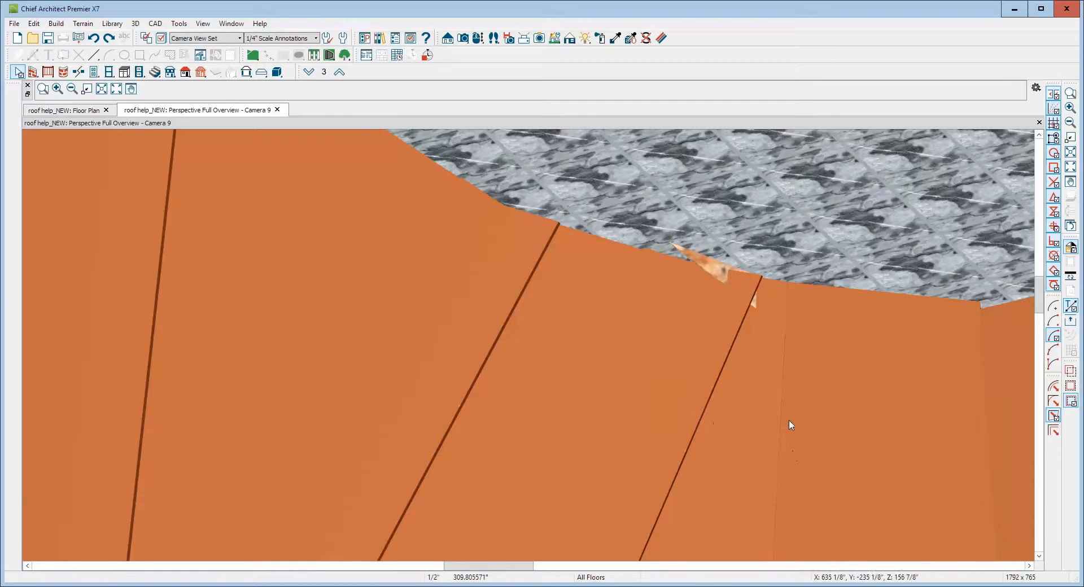
pyautogui.scroll(-3, 789, 420)
pyautogui.scroll(-2, 789, 405)
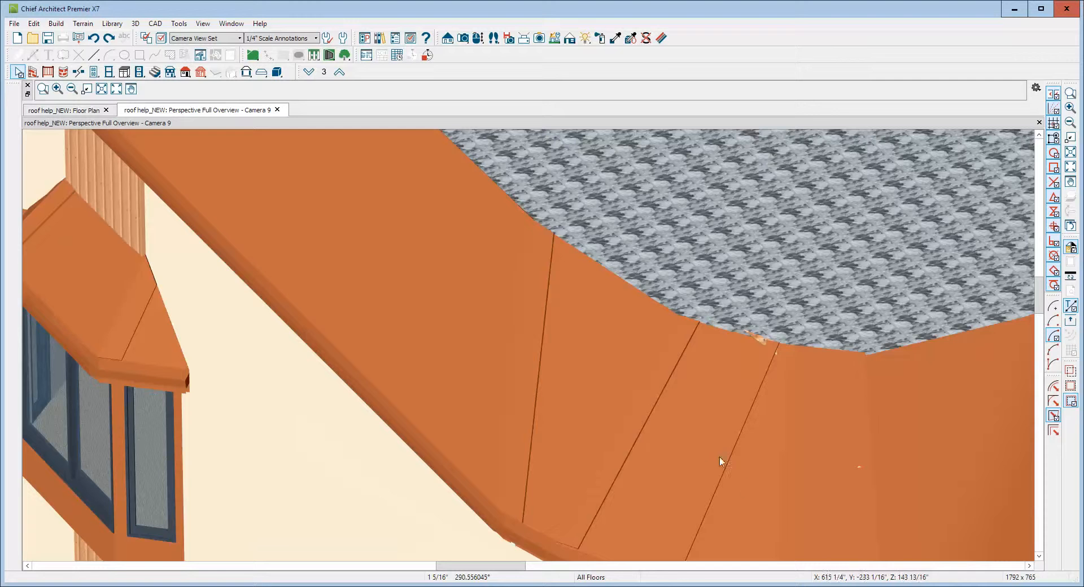
# - Select the three adjoining curved roof planes in the floor plan and open their shared material settings
pyautogui.hotkey('ctrl', 'Tab')
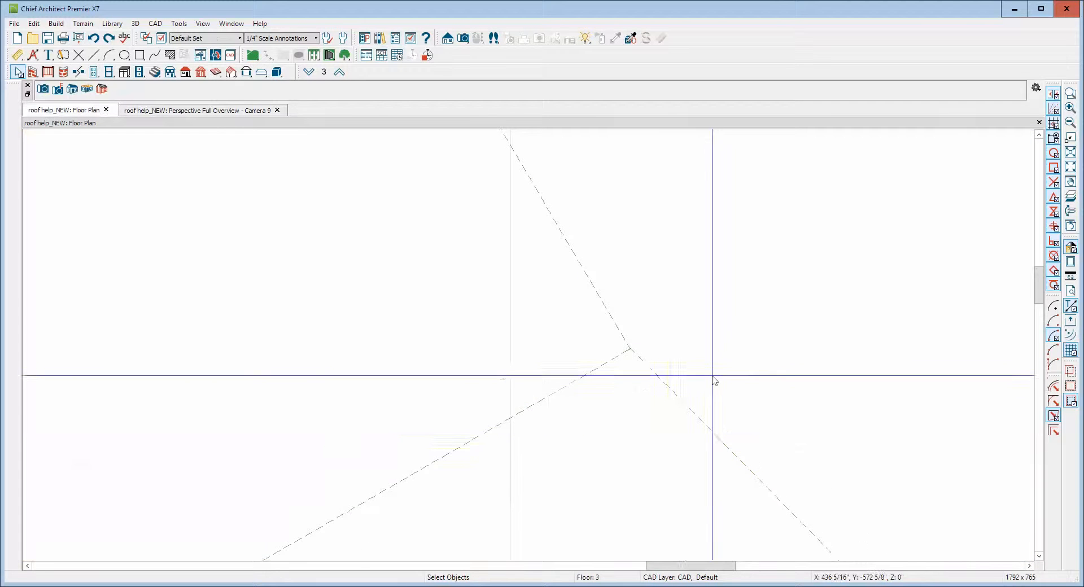
pyautogui.scroll(-4, 726, 362)
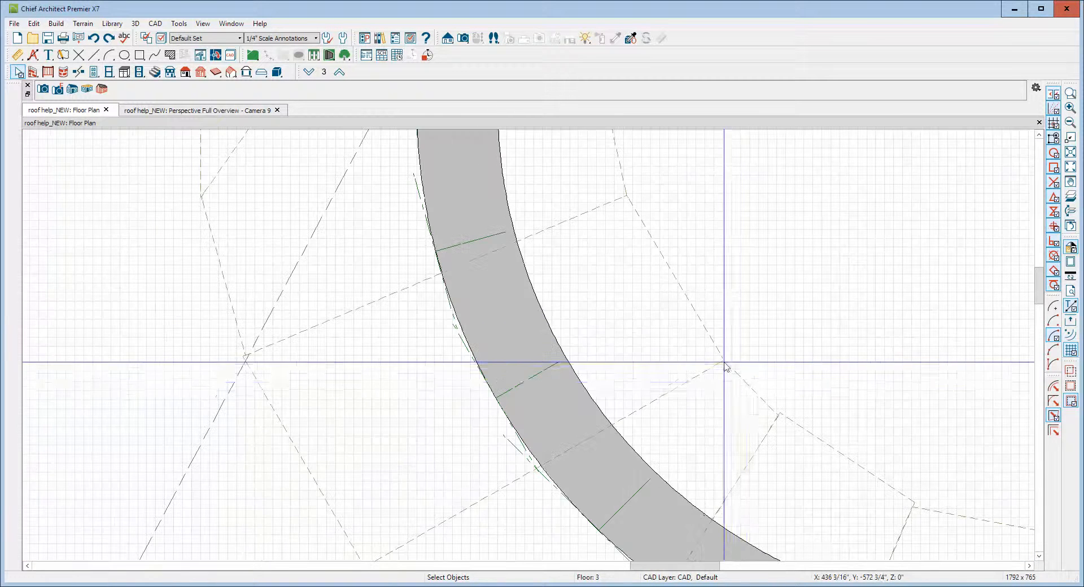
pyautogui.click(759, 401)
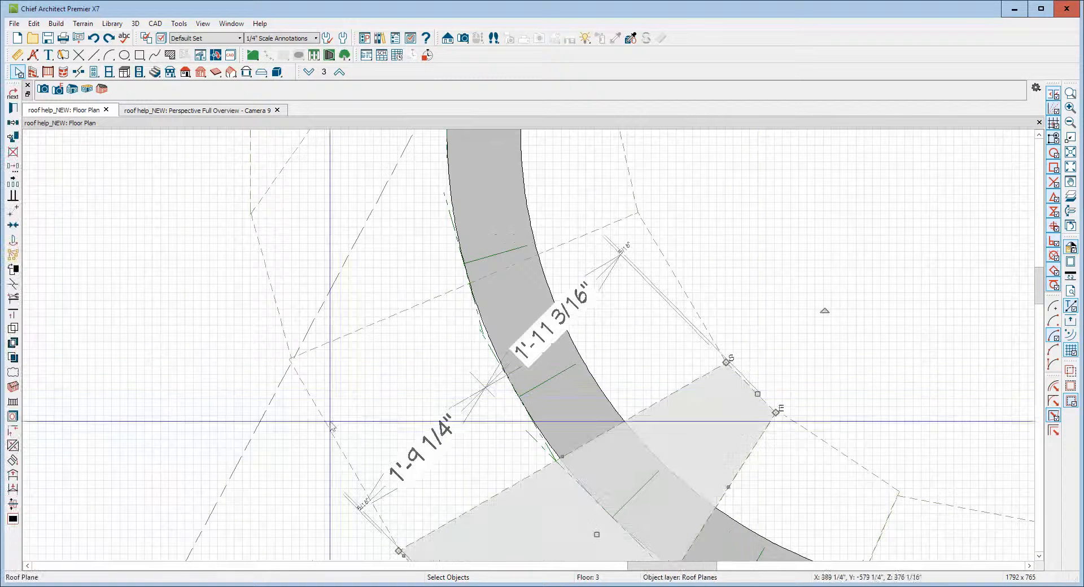
pyautogui.click(694, 310)
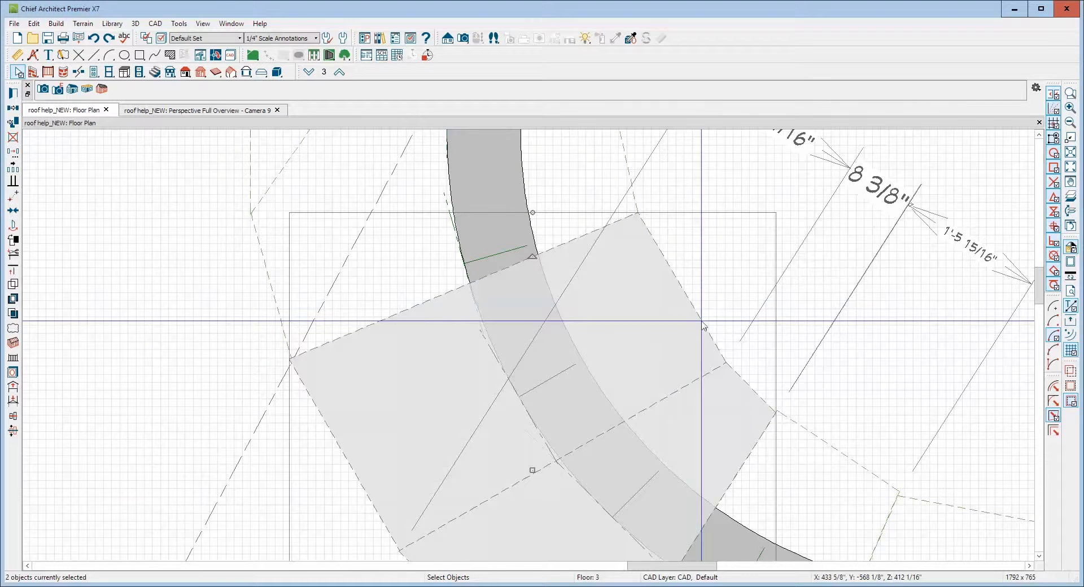
pyautogui.moveTo(857, 451)
pyautogui.mouseDown()
pyautogui.moveTo(841, 450)
pyautogui.moveTo(897, 494)
pyautogui.mouseUp()
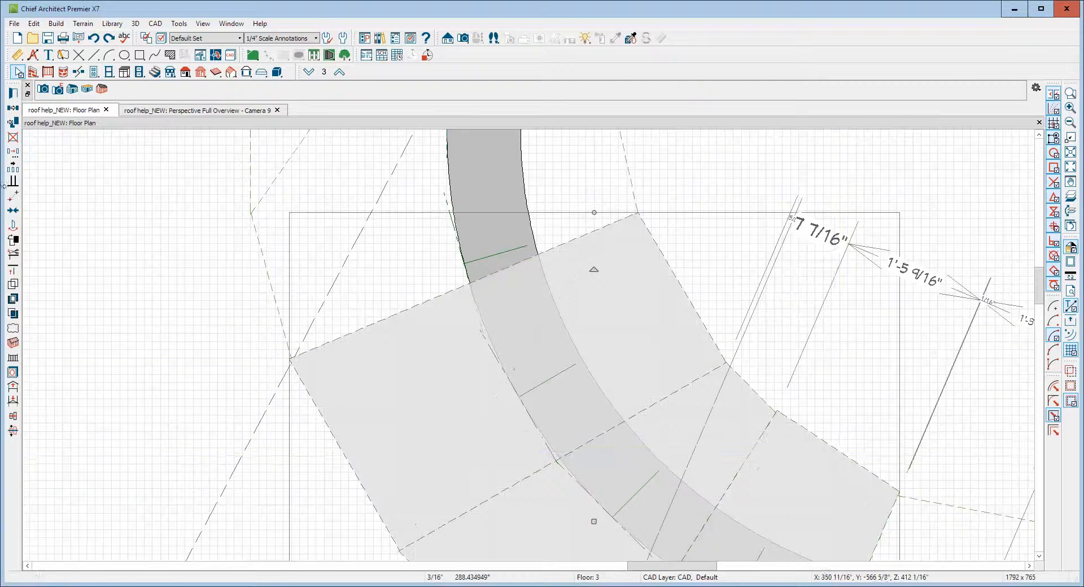
pyautogui.click(13, 93)
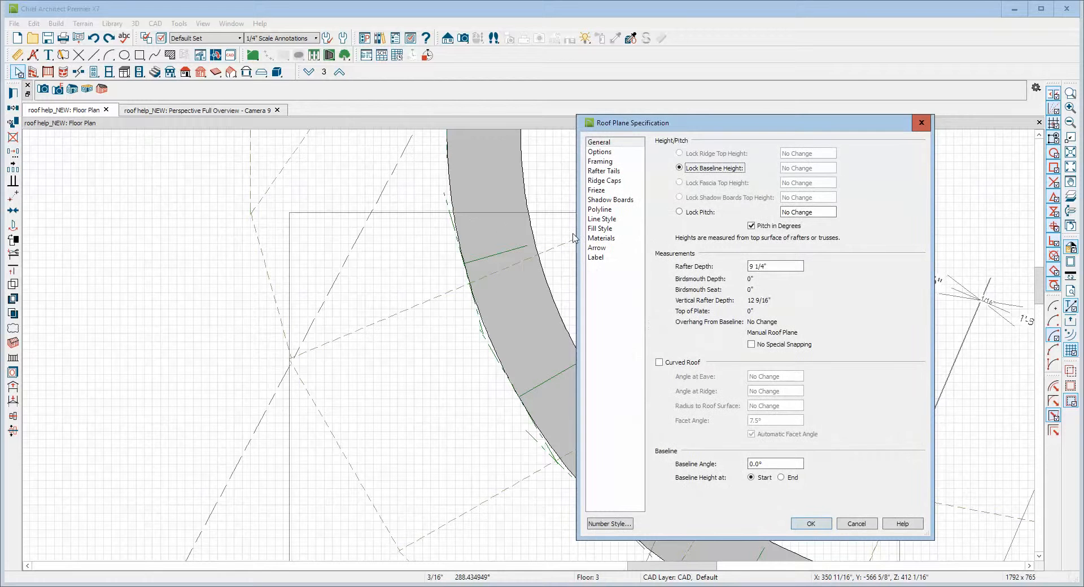
pyautogui.click(600, 238)
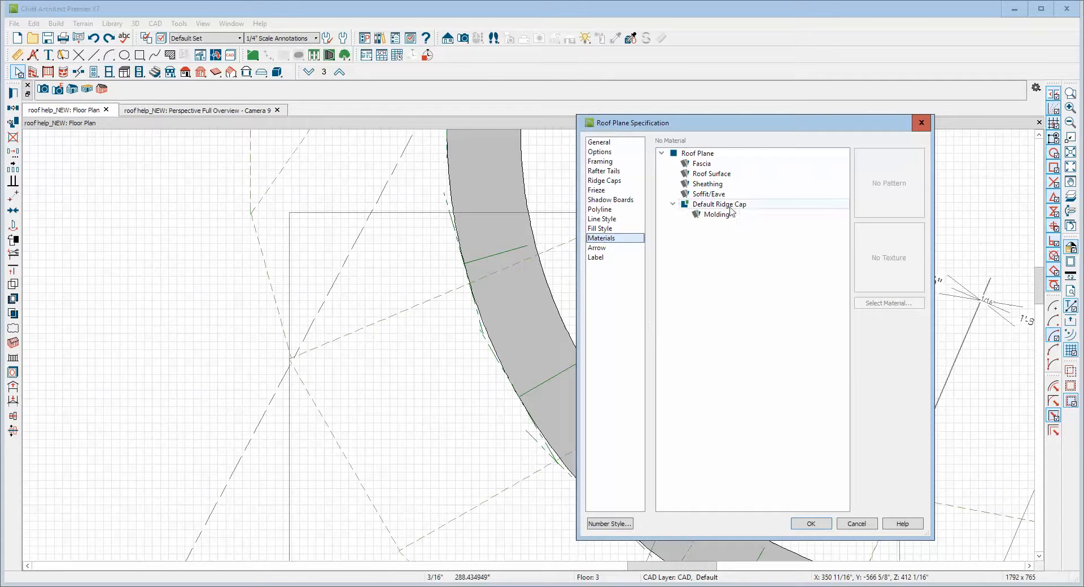
# - Set the Sheathing material of the selected roof planes to the in-use plan material Terra Roof Tile, matching their roof surface
pyautogui.click(722, 184)
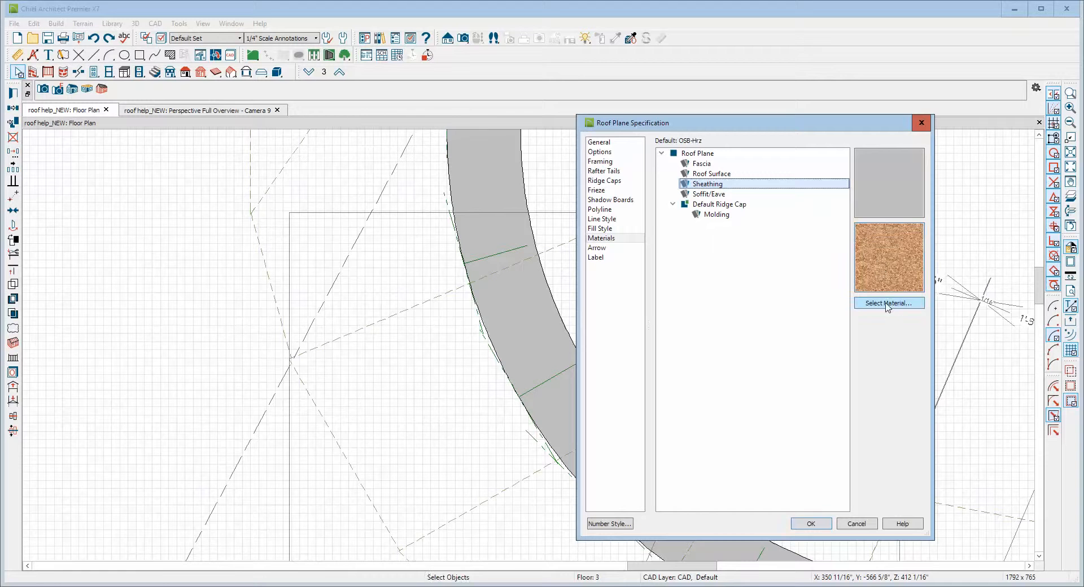
pyautogui.click(710, 174)
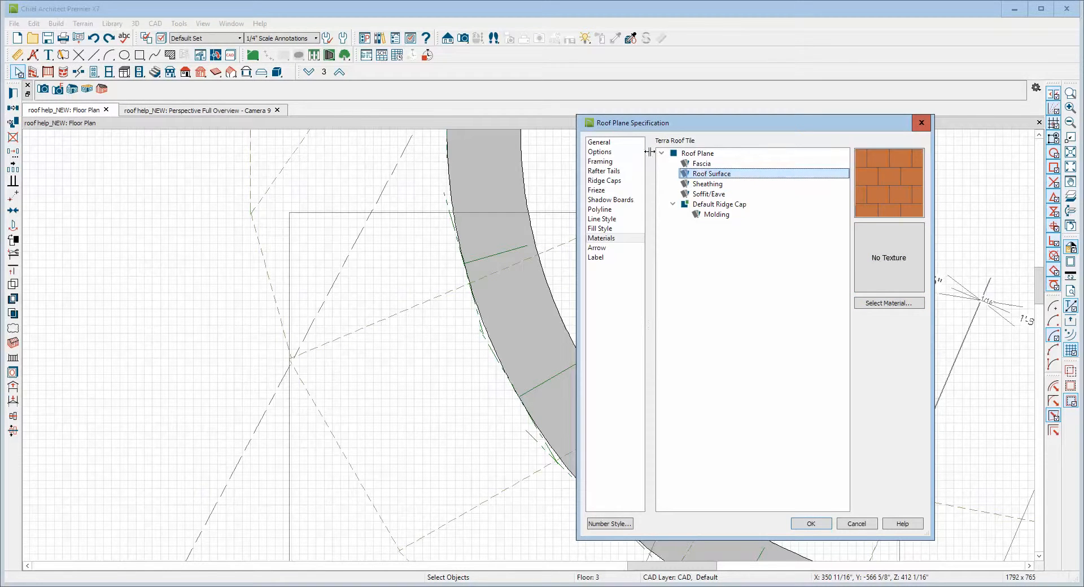
pyautogui.click(707, 184)
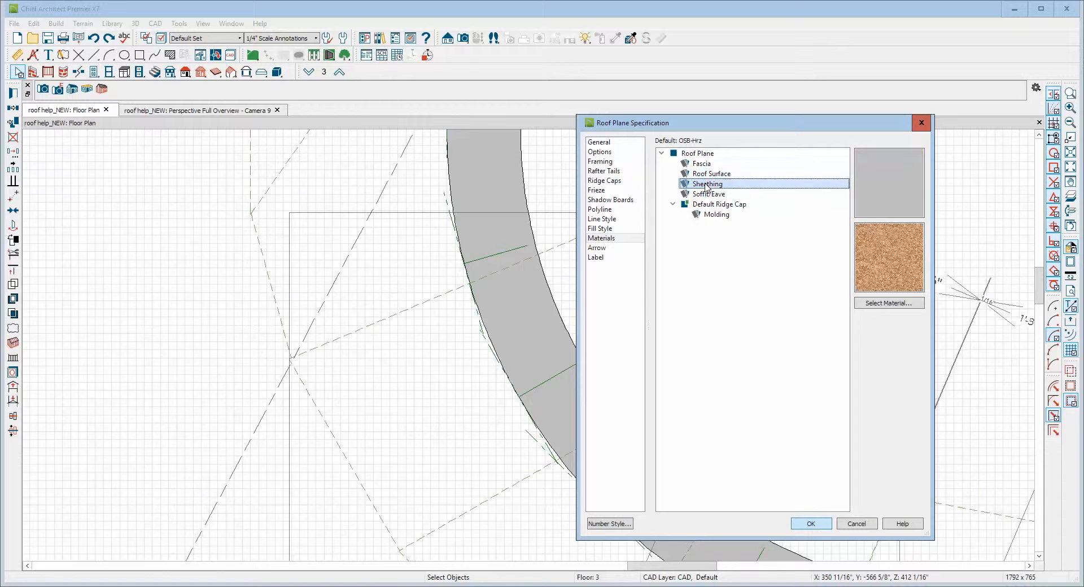
pyautogui.click(897, 303)
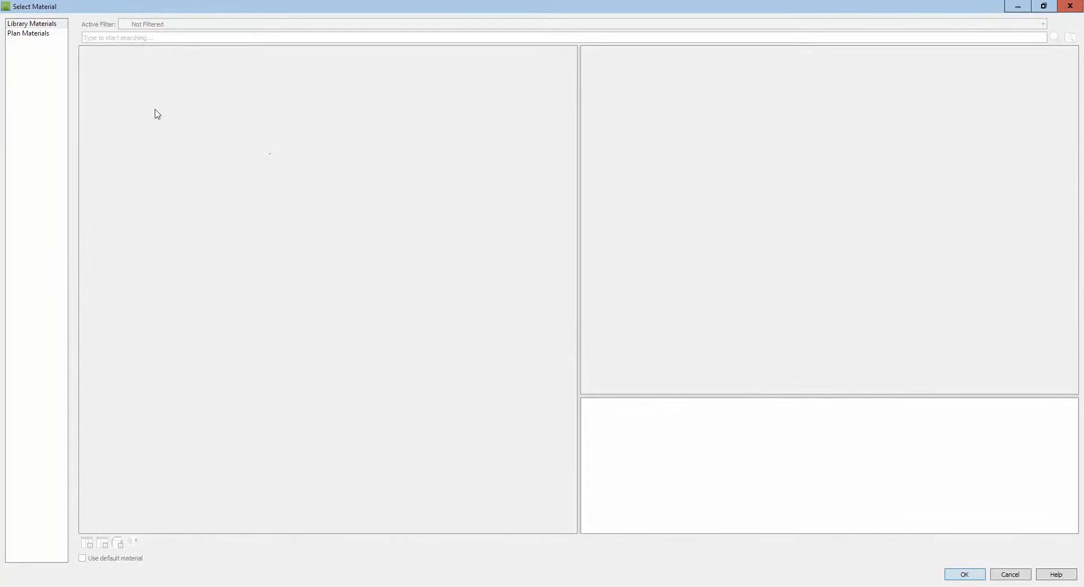
pyautogui.click(34, 32)
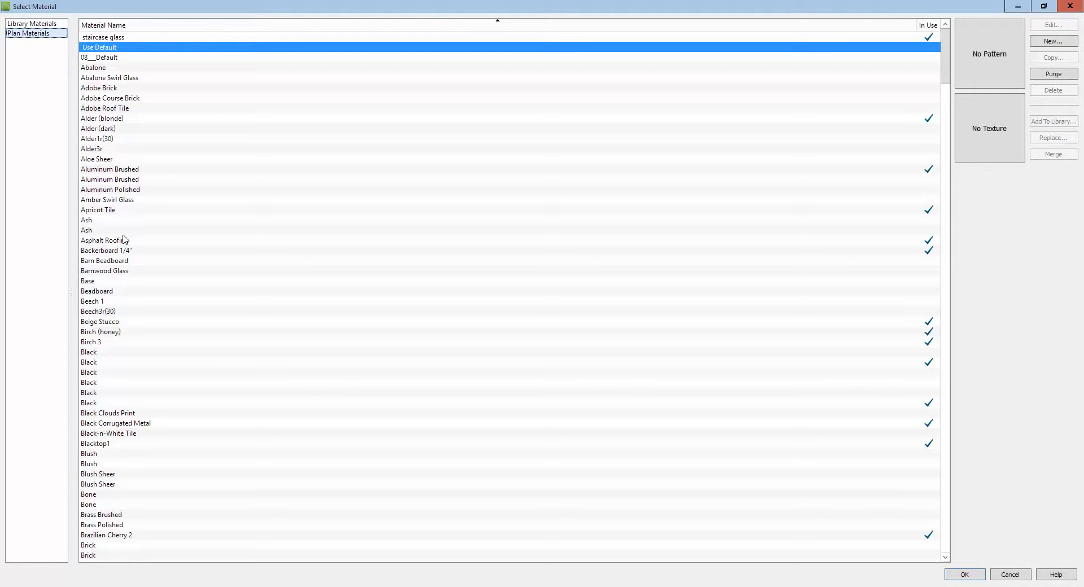
pyautogui.click(125, 241)
pyautogui.press('t')
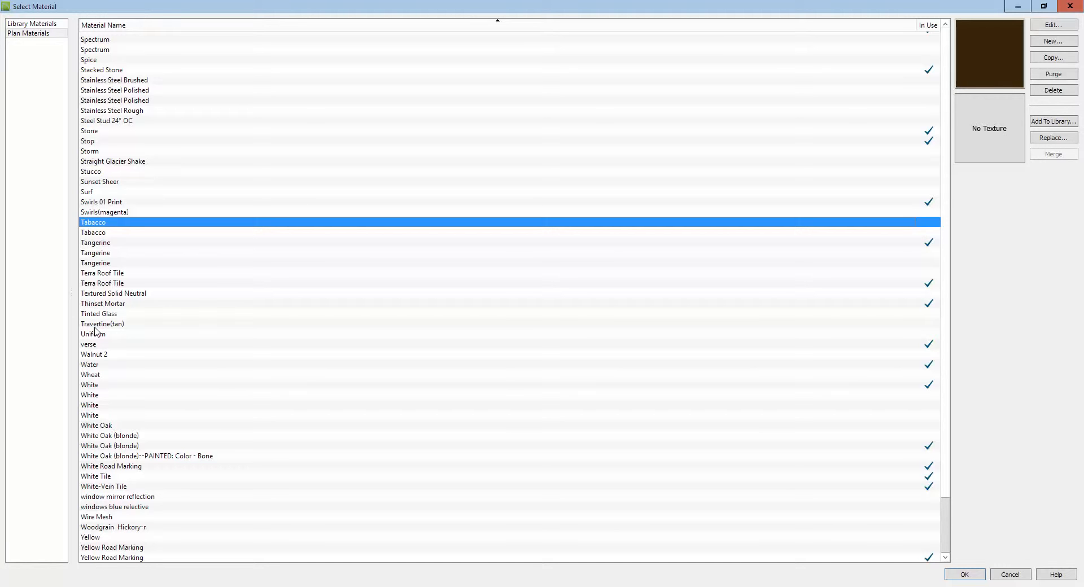
pyautogui.click(103, 283)
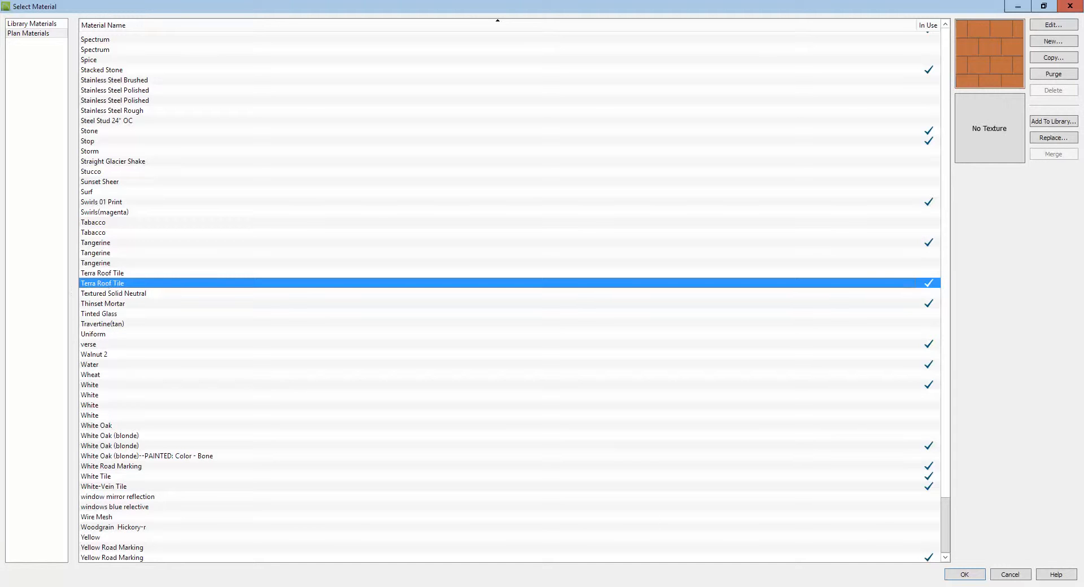
pyautogui.click(965, 574)
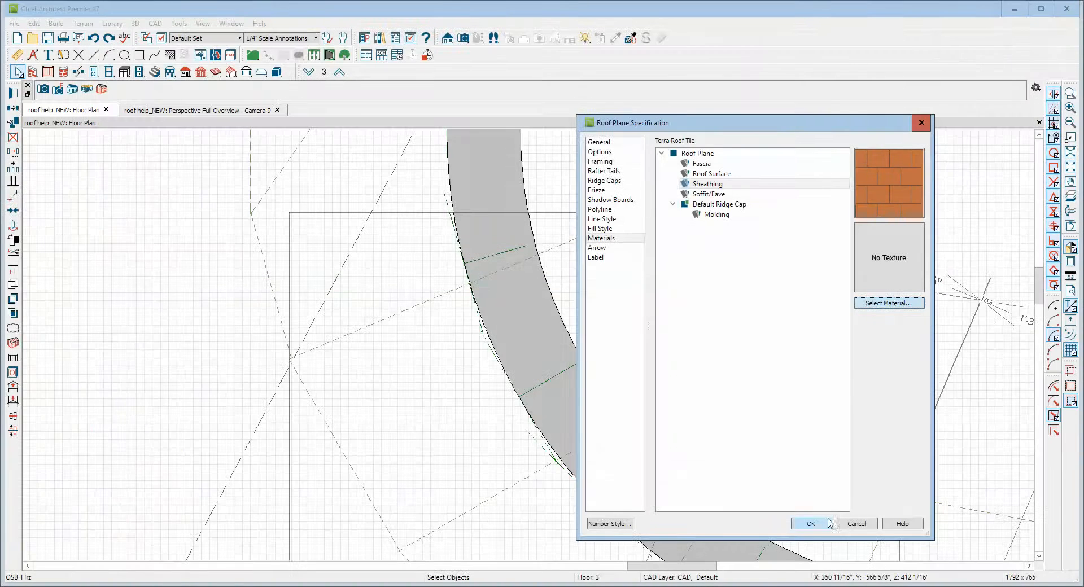
pyautogui.click(825, 519)
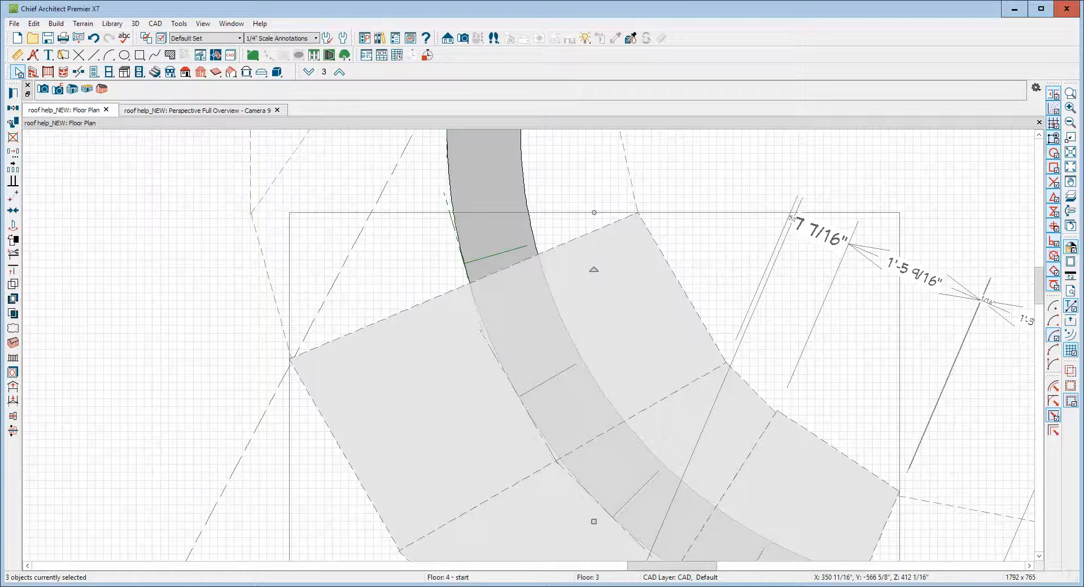
# - In the camera view, paint the stray sliver at the curved roof's inner edge with the plan material Opening (no material)
pyautogui.click(147, 110)
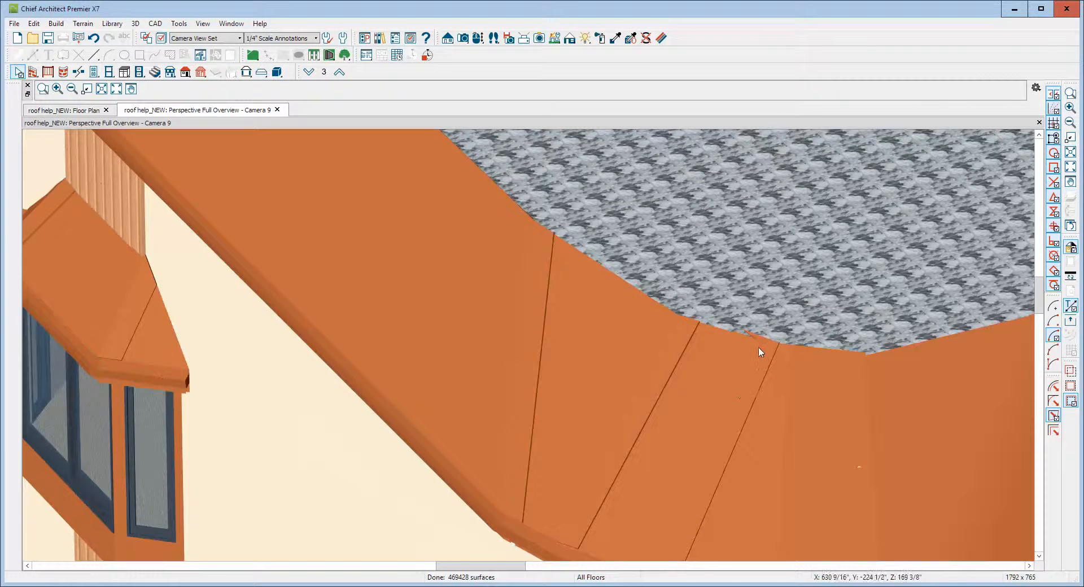
pyautogui.scroll(5, 760, 341)
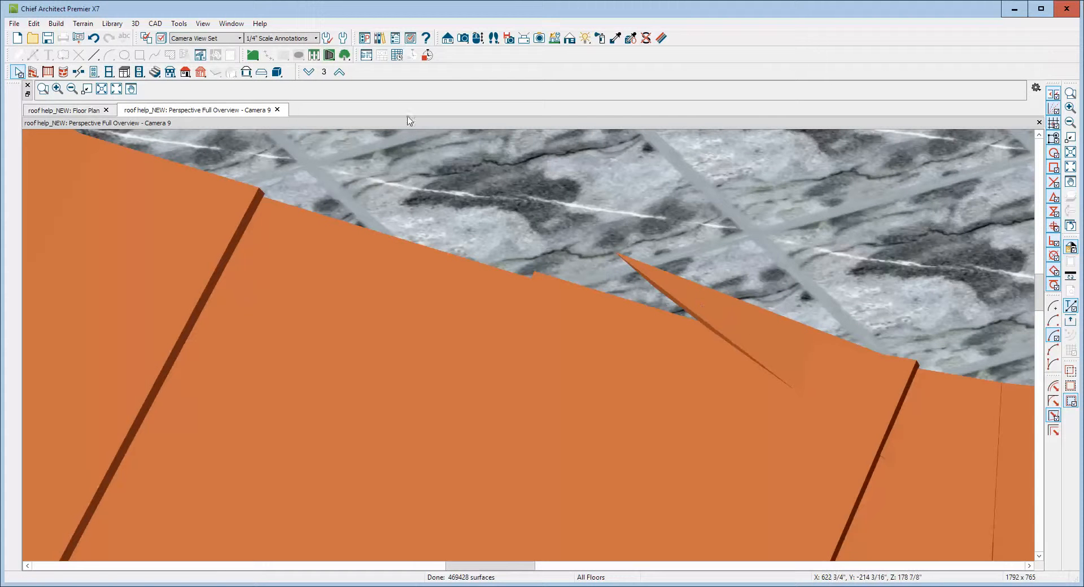
pyautogui.click(601, 40)
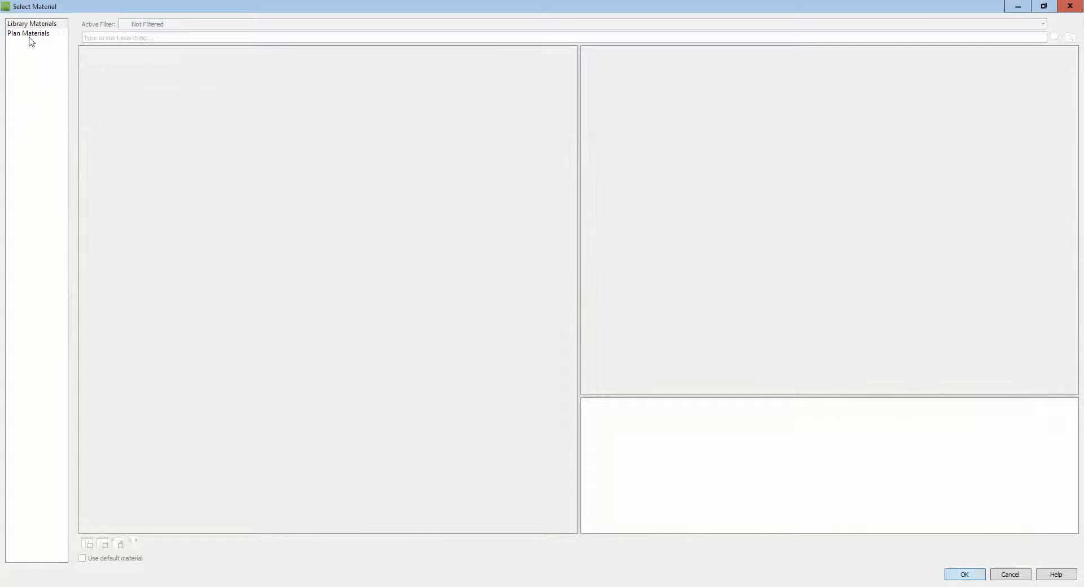
pyautogui.click(29, 34)
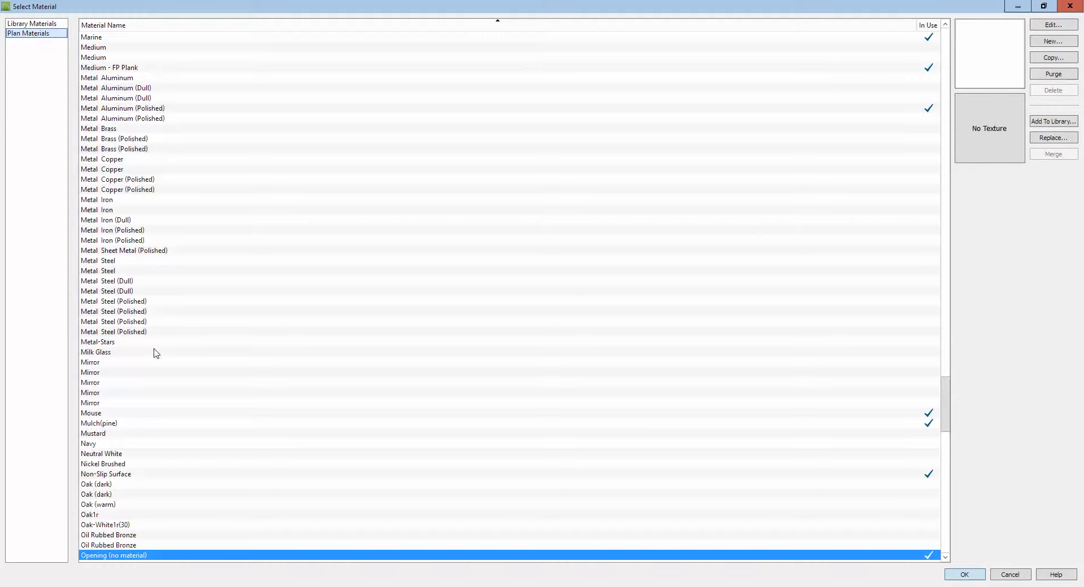
pyautogui.click(136, 557)
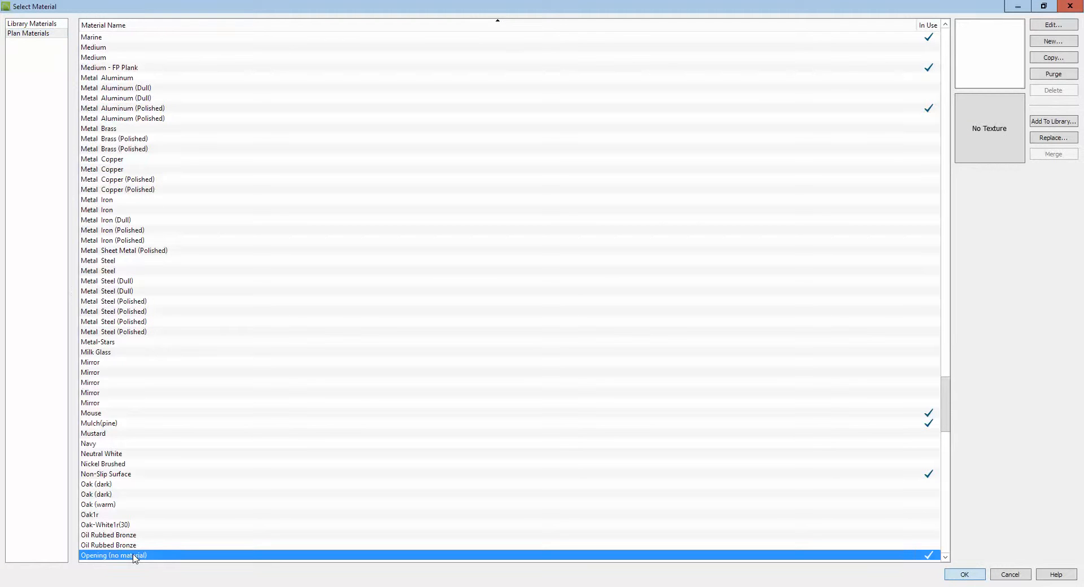
pyautogui.click(964, 574)
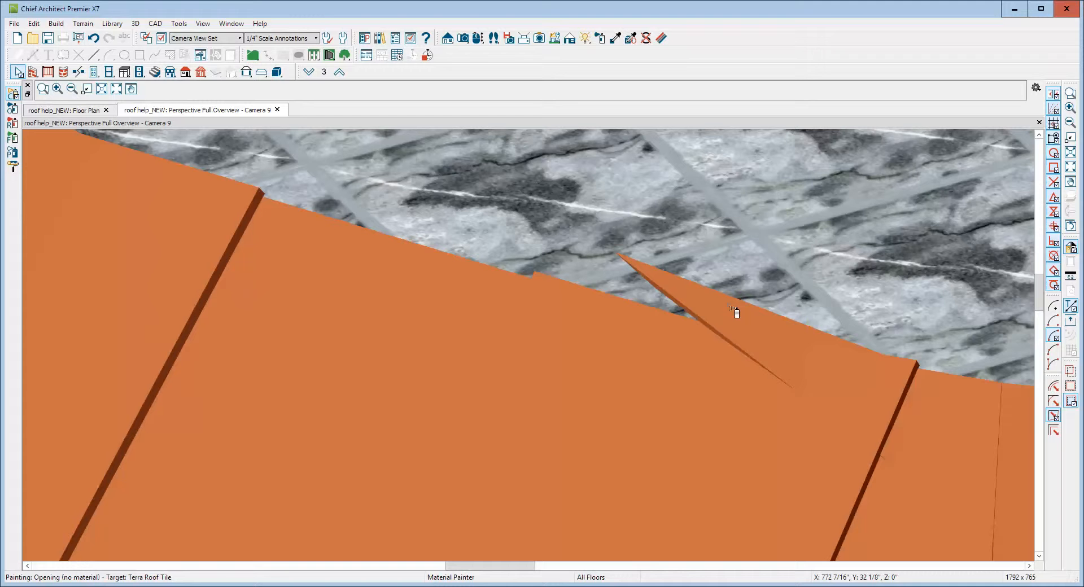
pyautogui.click(774, 382)
pyautogui.press('space')
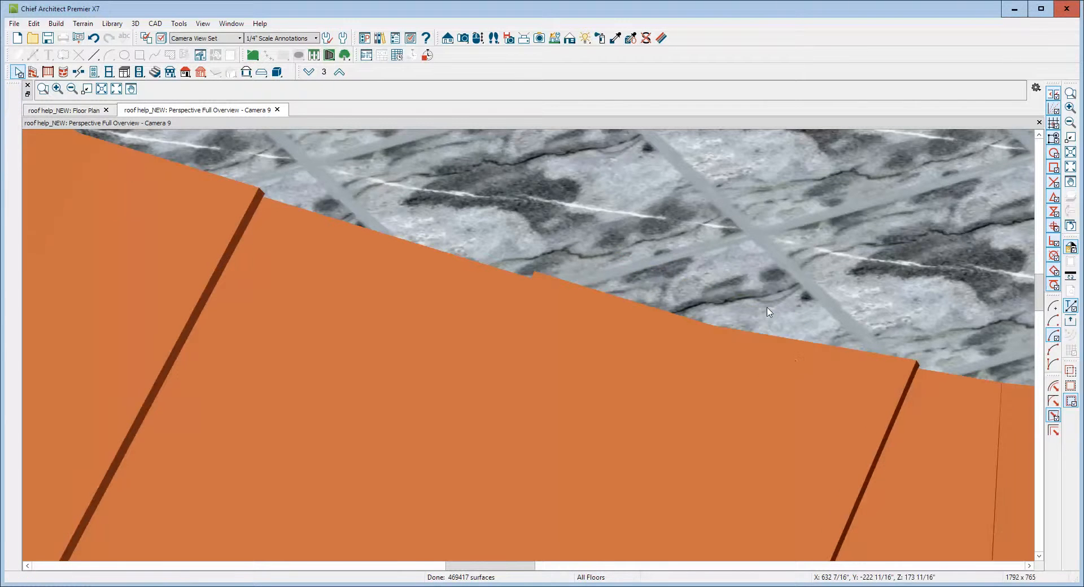
# - Review the curved roof corner in the context of the whole building, and clear the roof plane selection in the floor plan
pyautogui.scroll(-2, 766, 309)
pyautogui.scroll(-6, 767, 311)
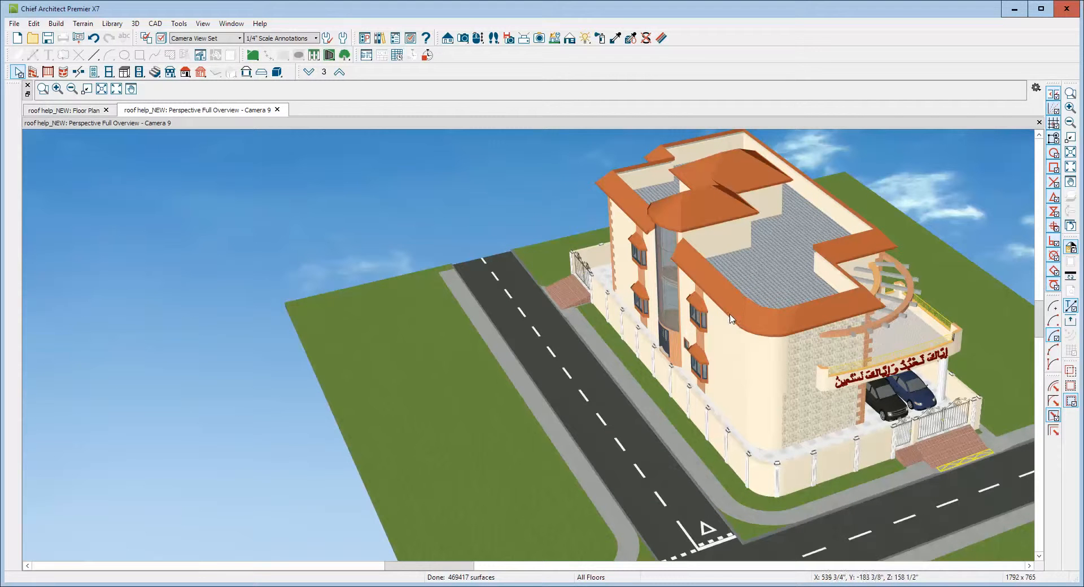
pyautogui.scroll(4, 771, 344)
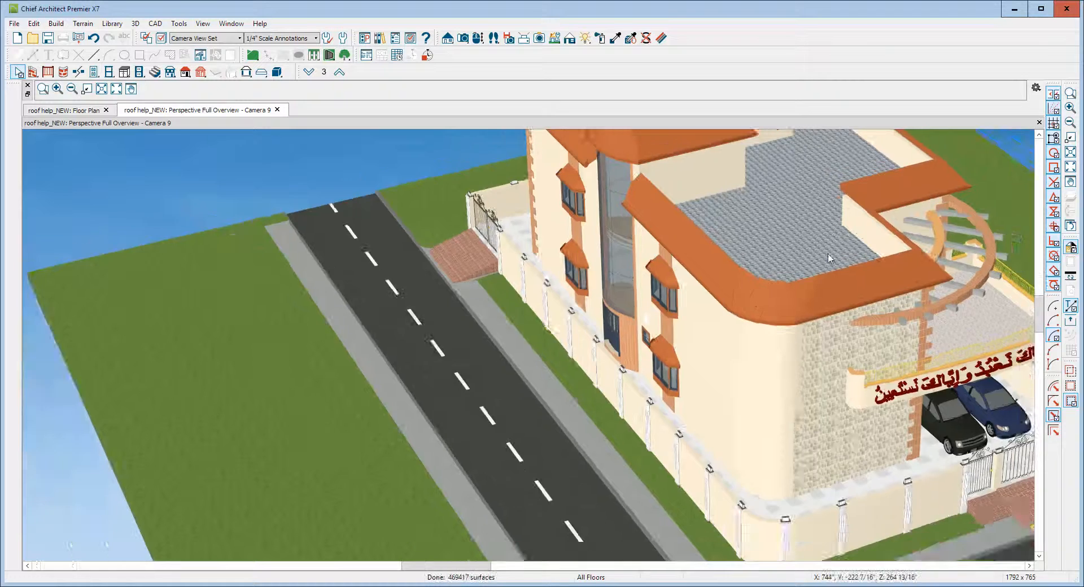
pyautogui.hotkey('ctrl', 'Tab')
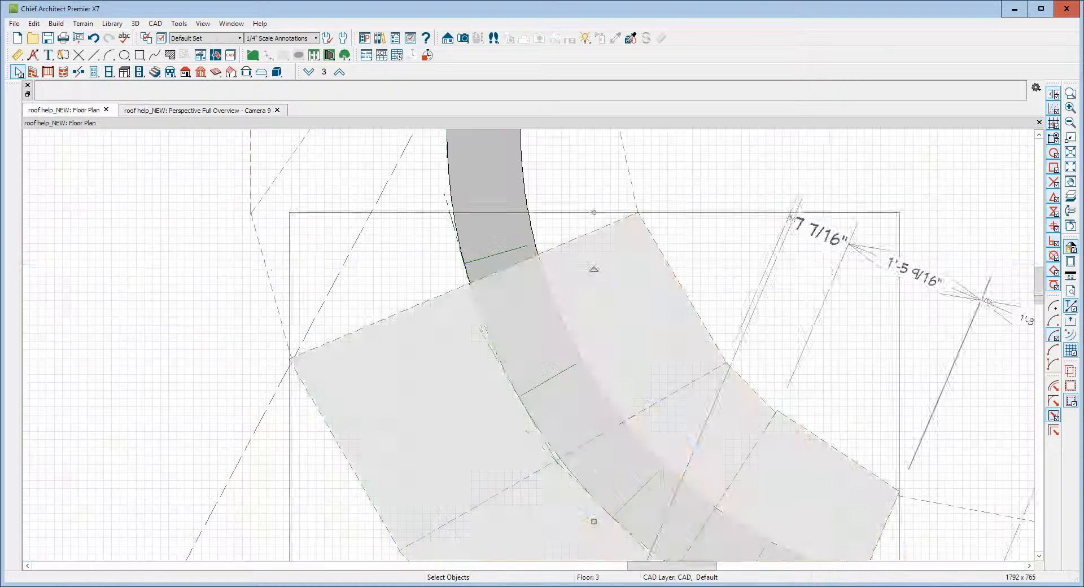
pyautogui.press('Escape')
pyautogui.scroll(-3, 770, 241)
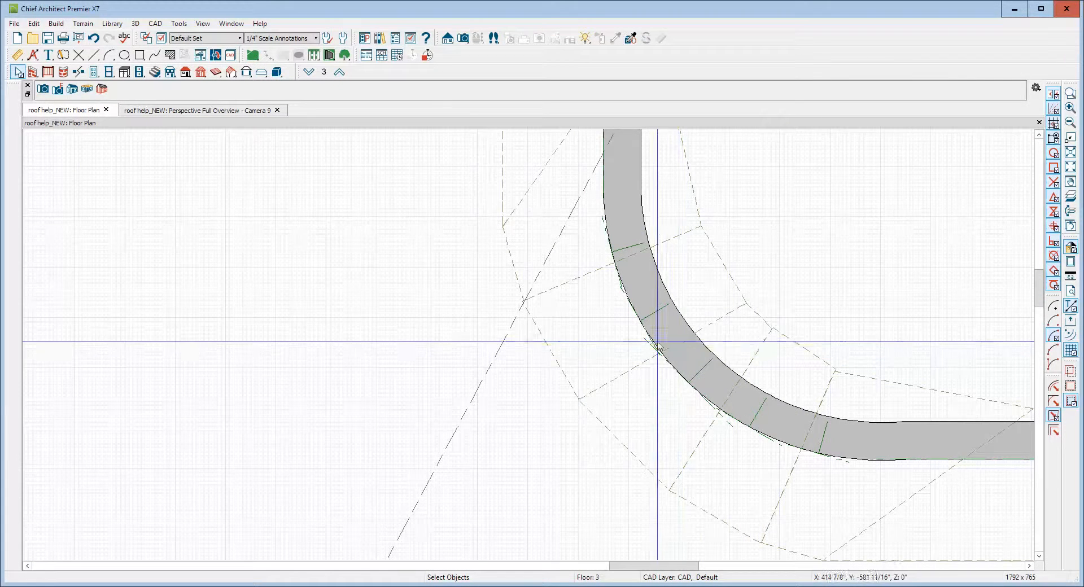